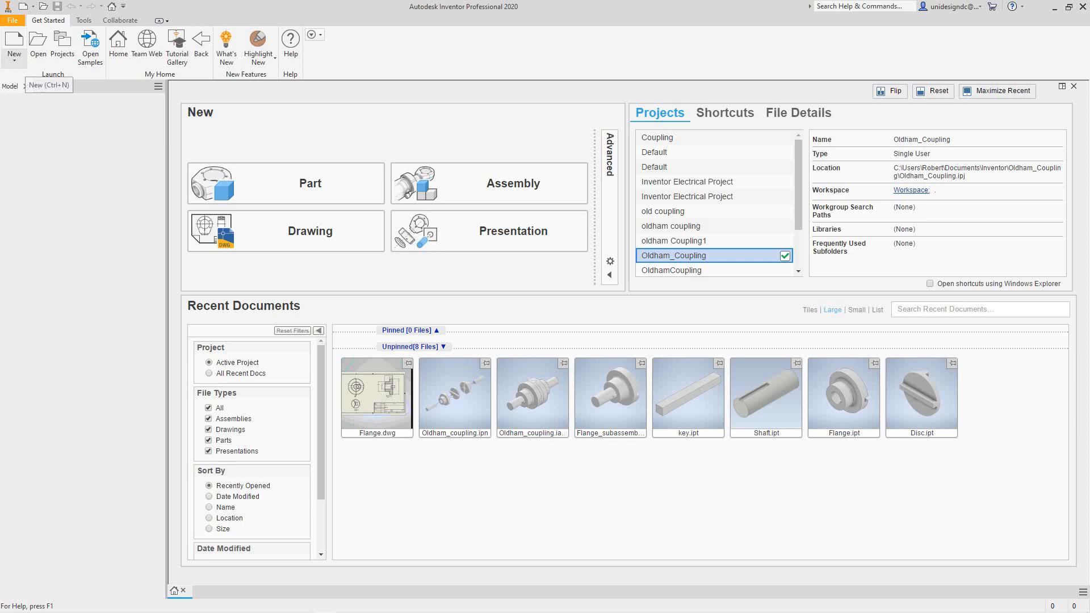
# Create a new drawing from the Standard.idw template
pyautogui.click(14, 59)
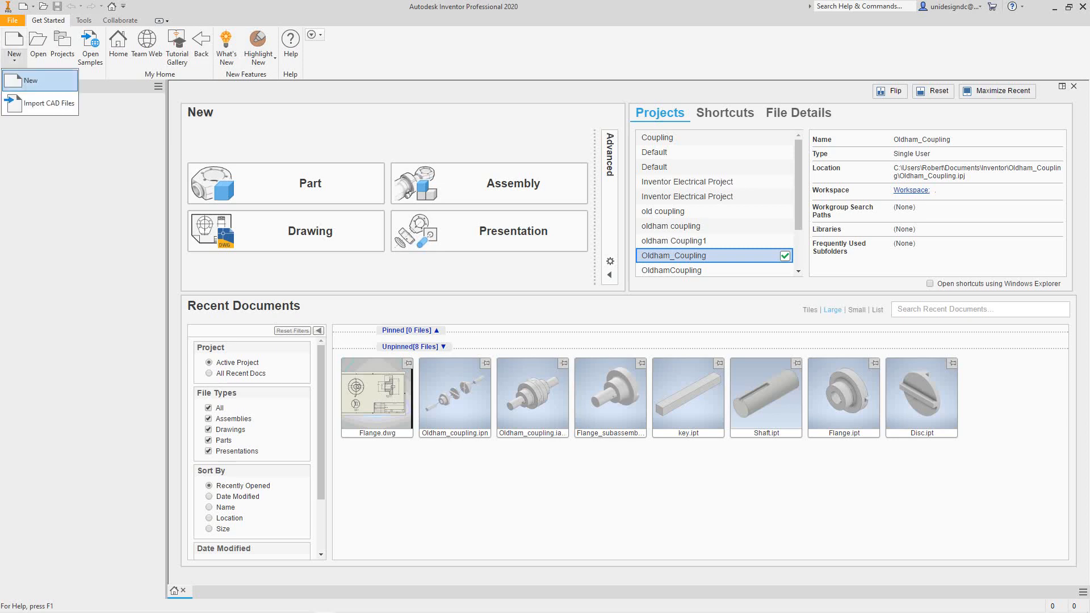
pyautogui.click(31, 80)
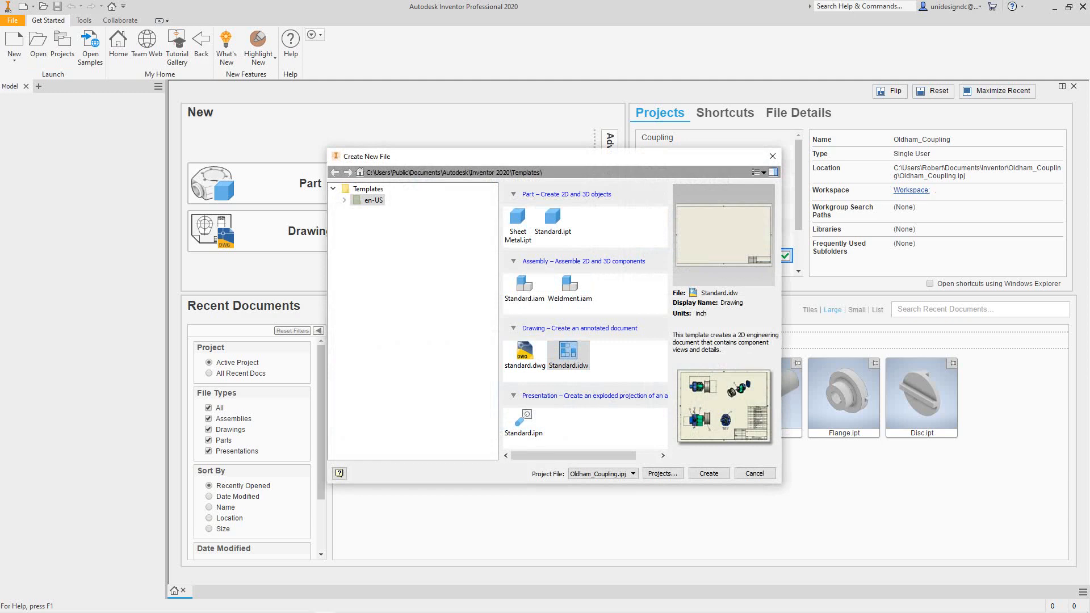
pyautogui.click(568, 352)
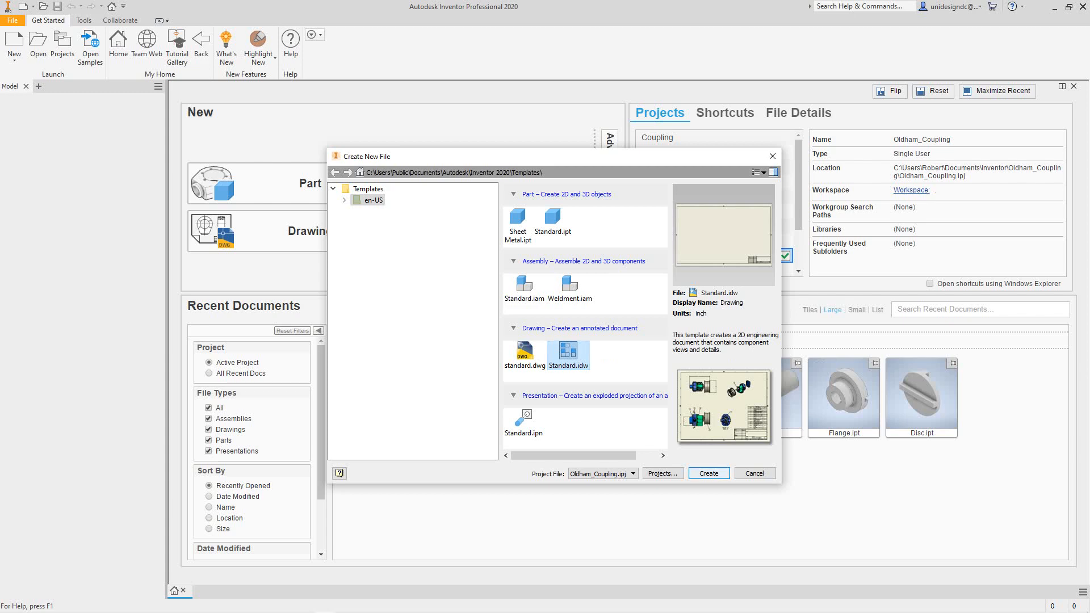
pyautogui.click(708, 473)
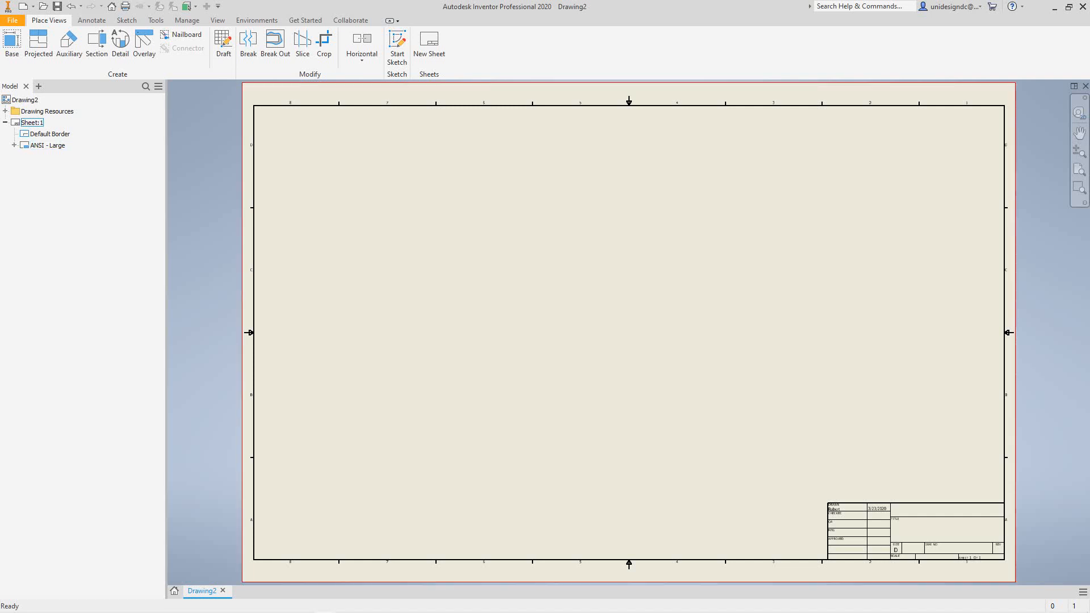
# Change the size of the drawing sheet to B, keeping landscape orientation
pyautogui.rightClick(26, 123)
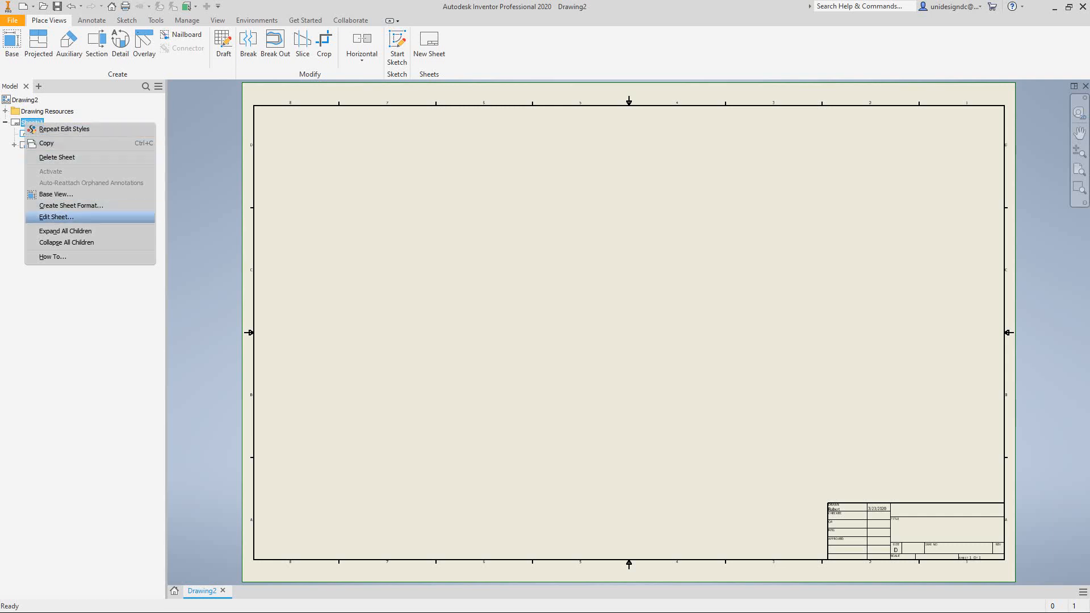
pyautogui.click(56, 216)
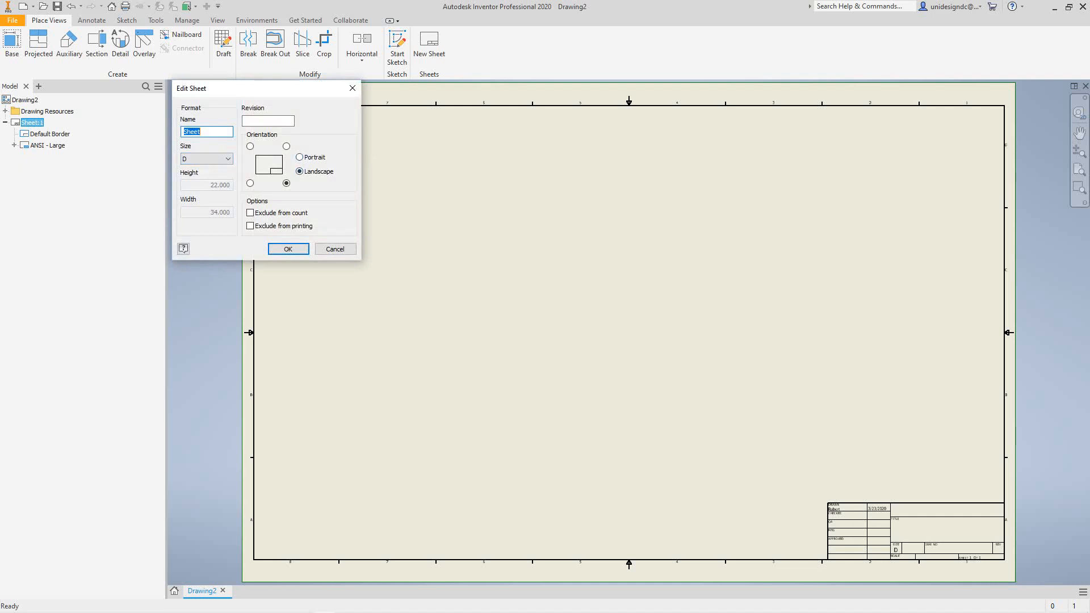
pyautogui.click(207, 159)
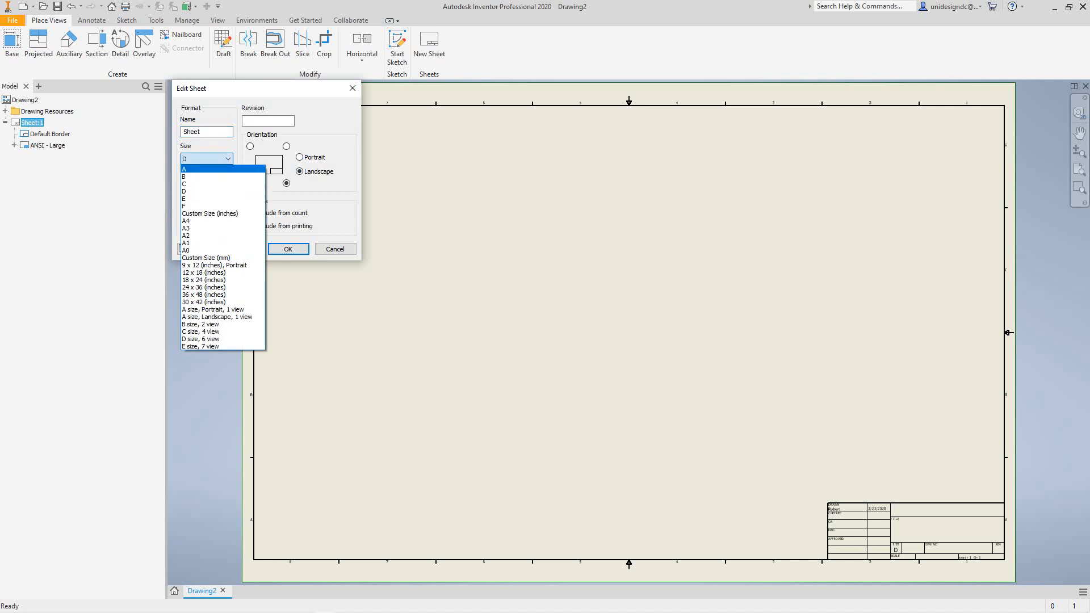
pyautogui.click(206, 176)
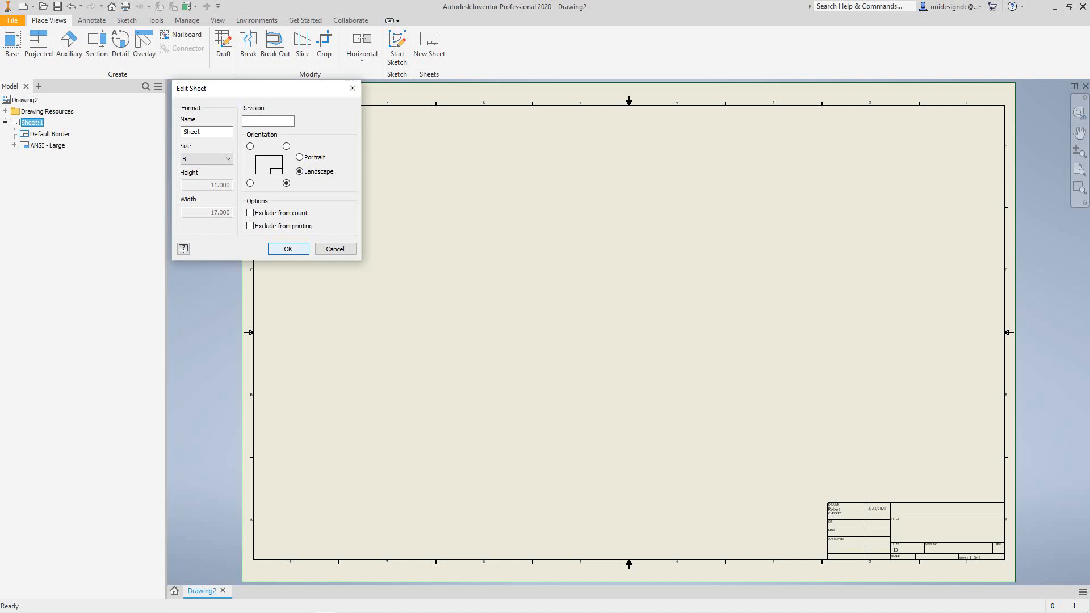
pyautogui.click(288, 248)
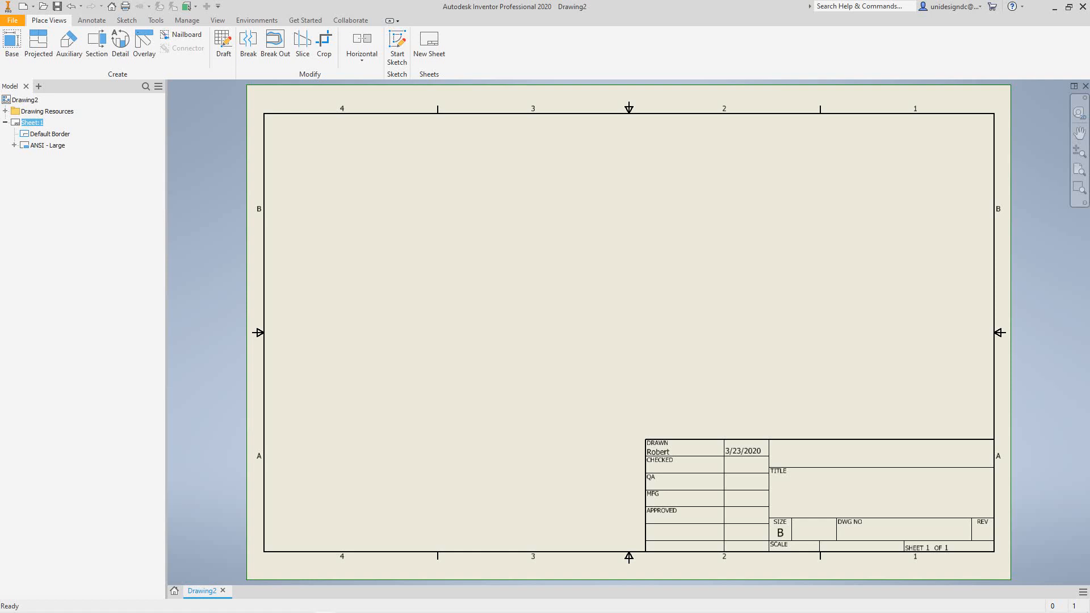
pyautogui.click(5, 111)
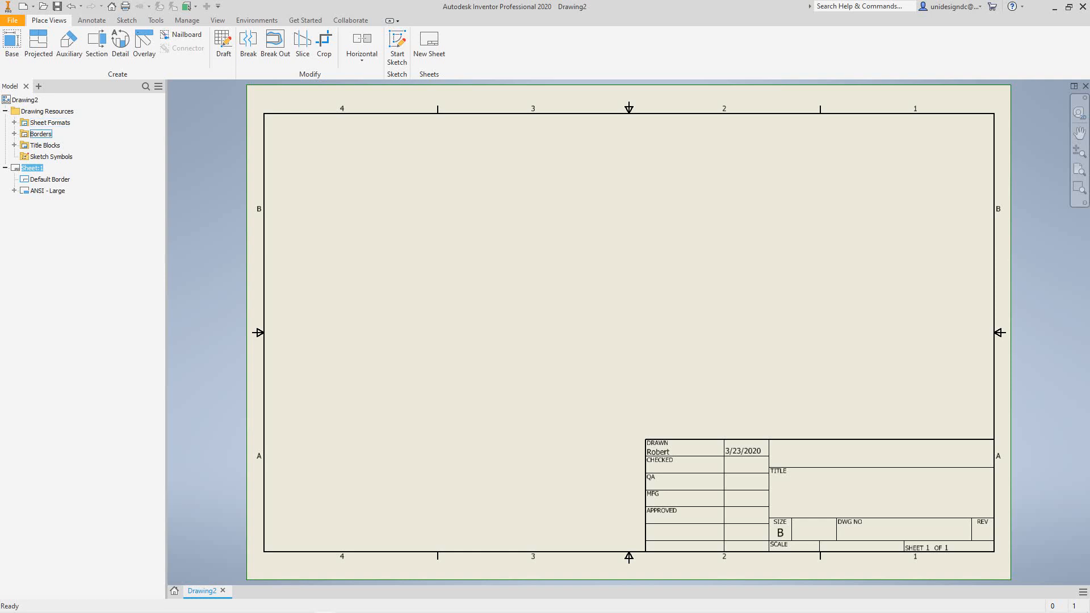
pyautogui.rightClick(43, 133)
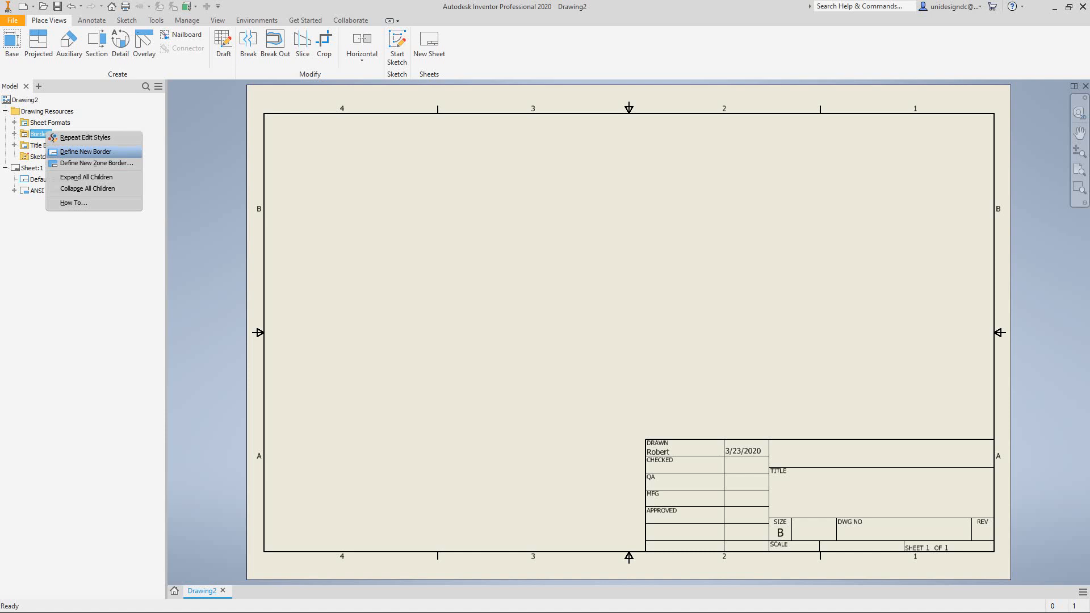
pyautogui.click(86, 152)
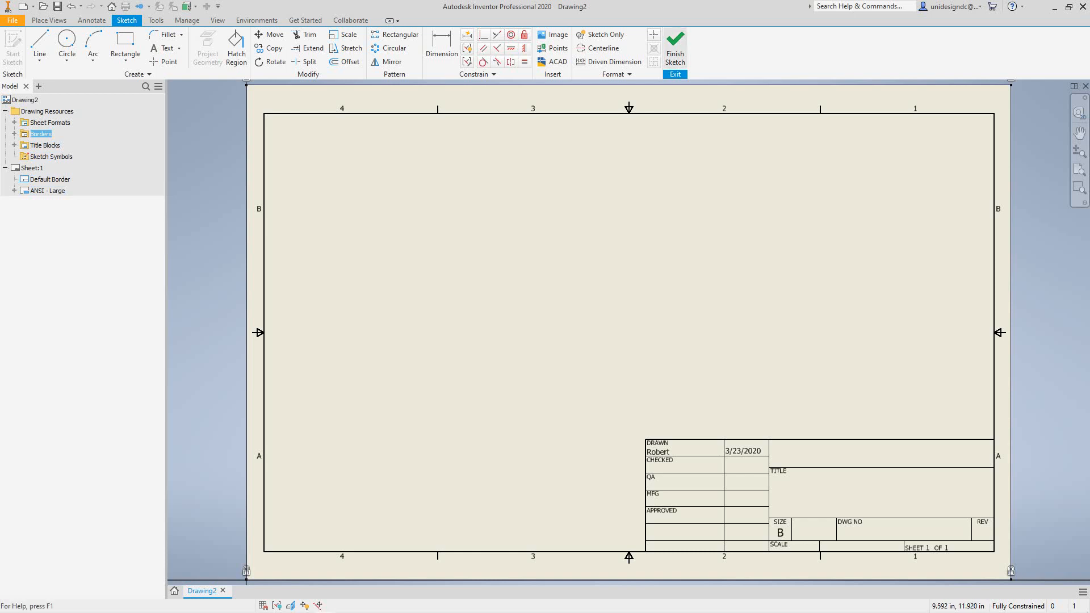
pyautogui.click(675, 48)
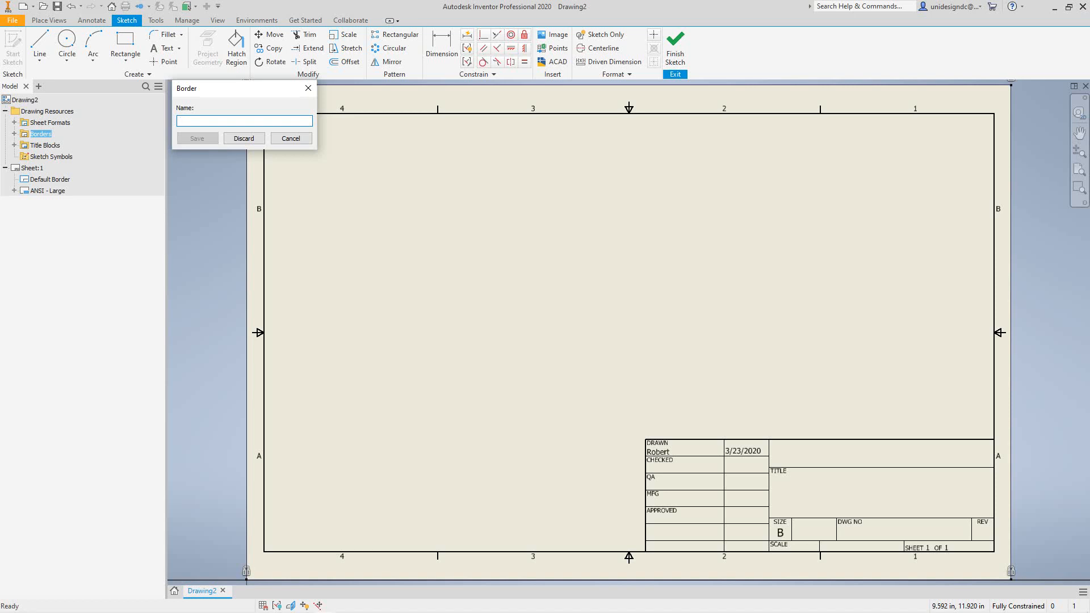
pyautogui.click(244, 138)
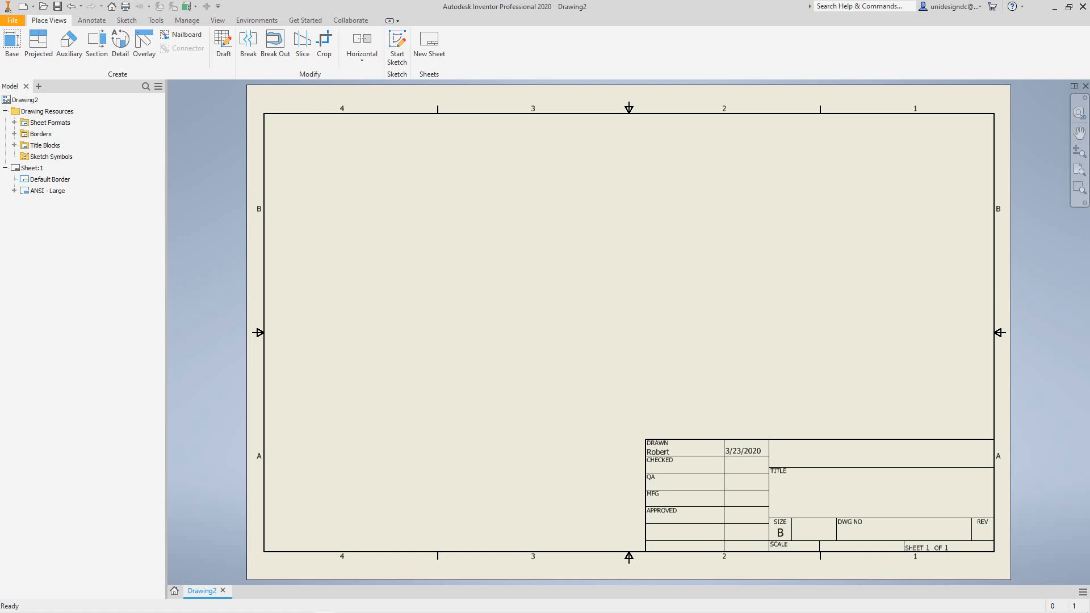
# Define a new zone border in the drawing resources with 4 vertical zones
pyautogui.rightClick(41, 134)
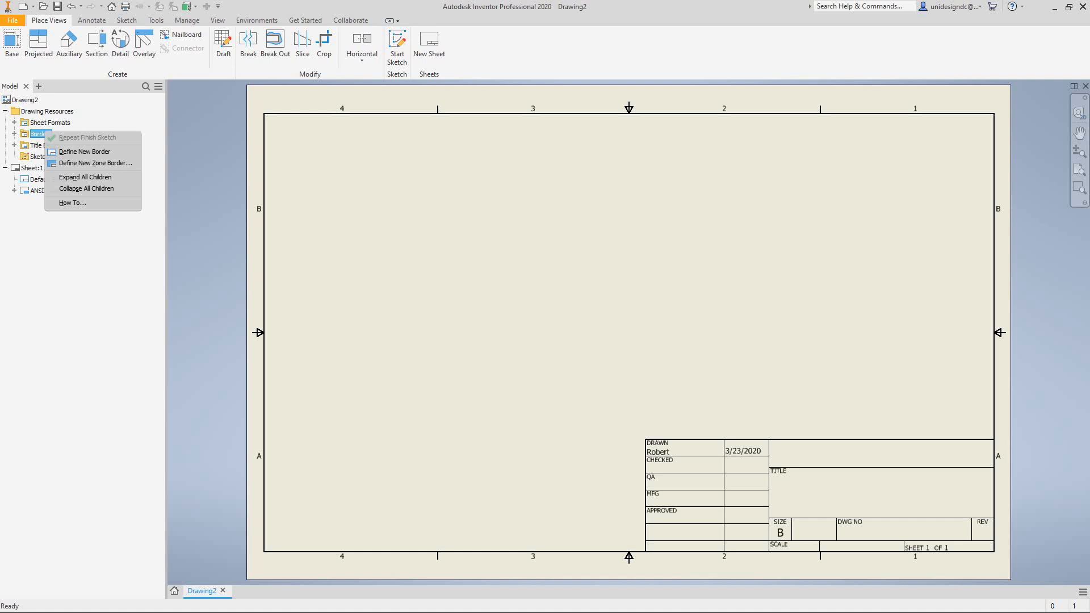
pyautogui.click(94, 163)
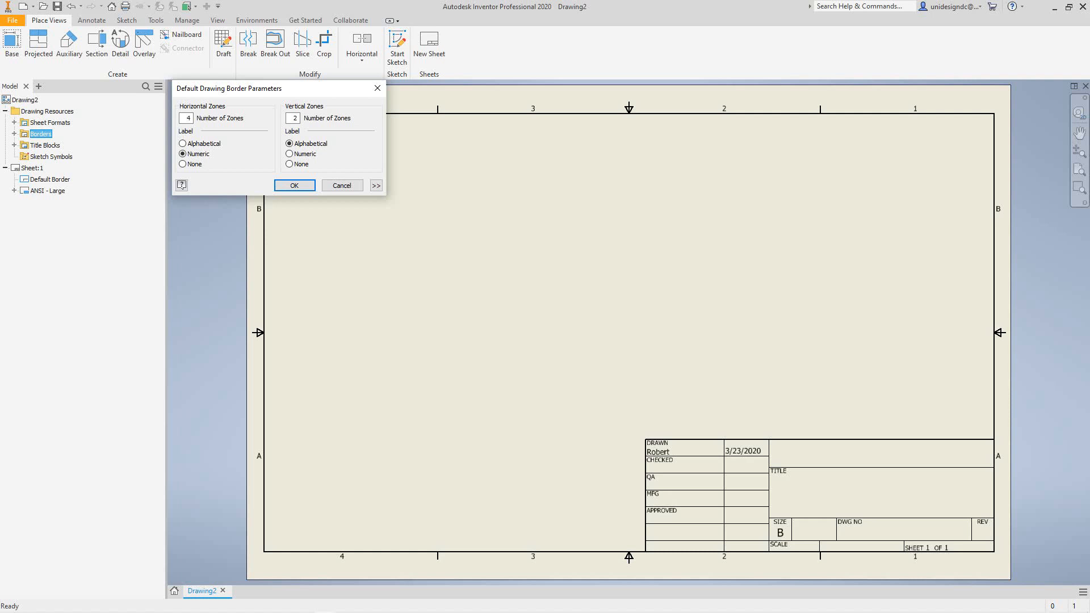
pyautogui.doubleClick(294, 119)
pyautogui.write('4')
pyautogui.click(294, 185)
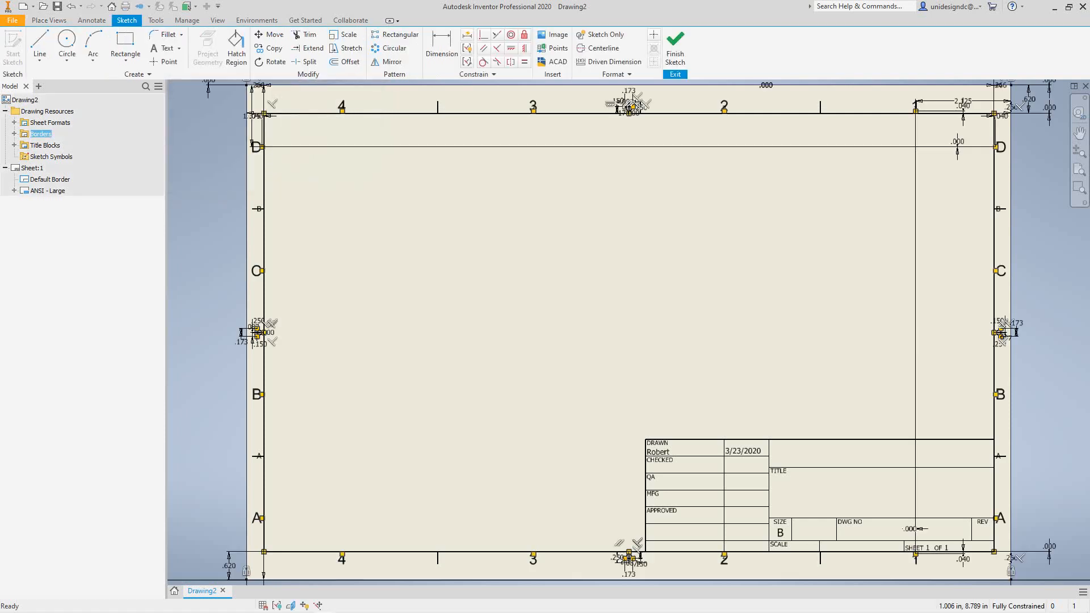
# Hide the constraint symbols in the border sketch, finish it and save the border as "4-Zone Border"
pyautogui.press('F9')
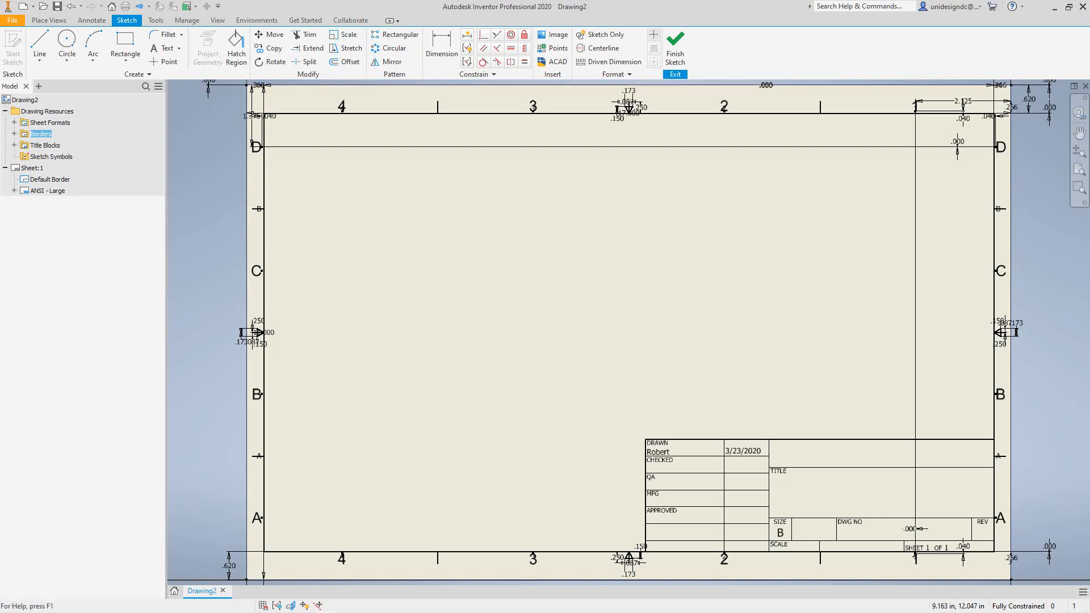
pyautogui.click(675, 48)
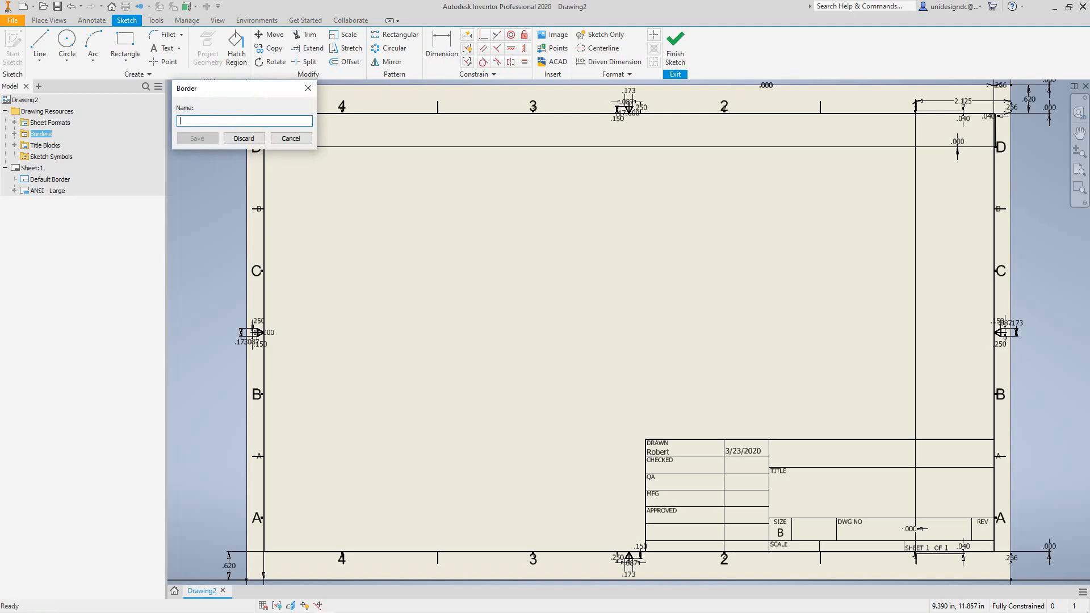
pyautogui.write('4-Zon')
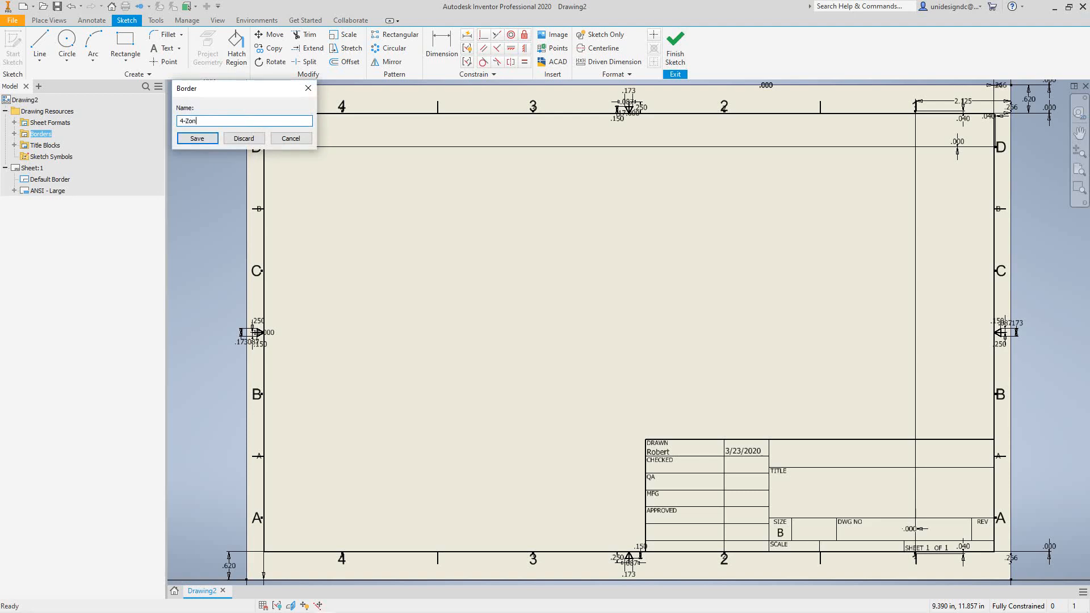
pyautogui.write('e Border')
pyautogui.press('Return')
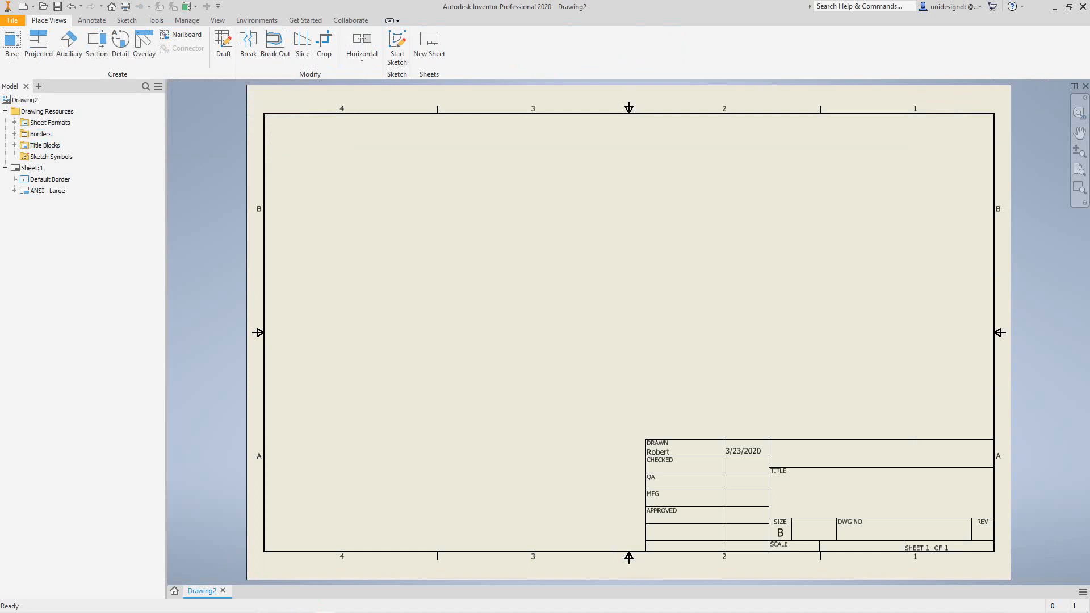
# Open the ANSI - Large title block definition from the drawing resources for editing
pyautogui.click(15, 145)
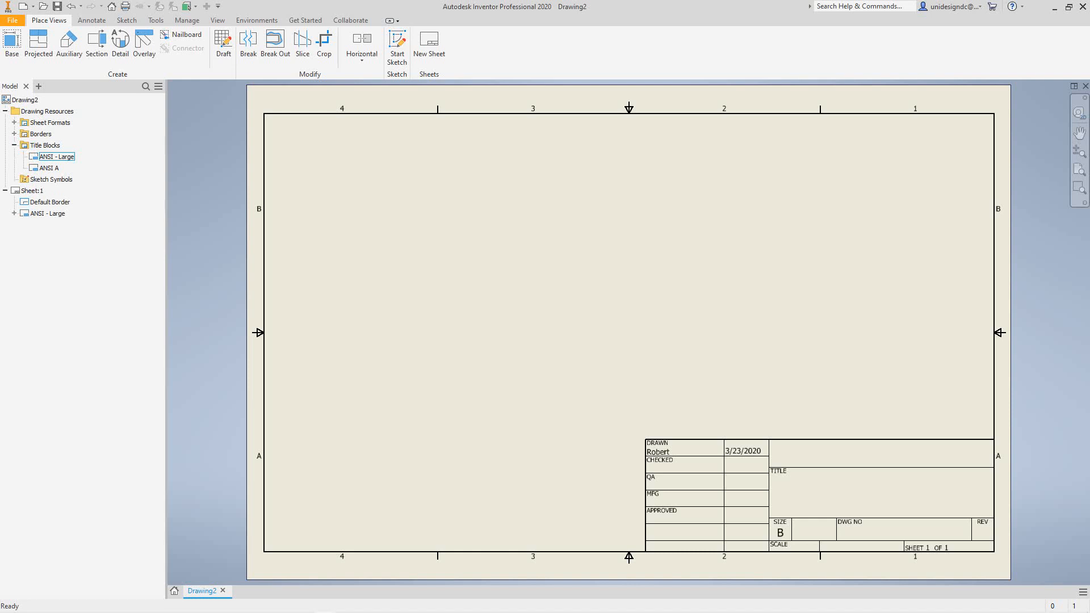
pyautogui.rightClick(53, 156)
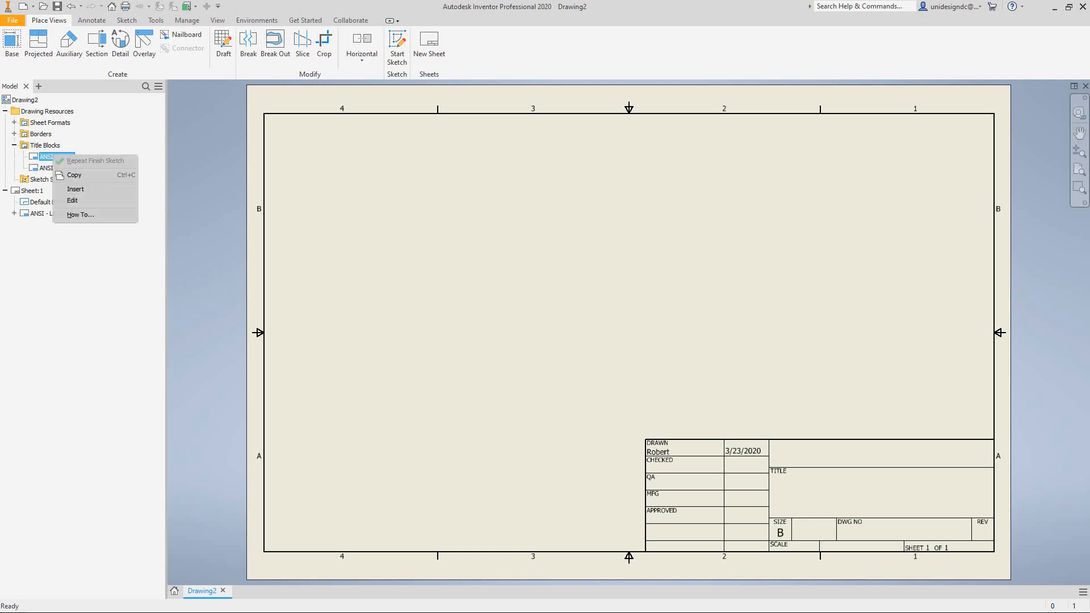
pyautogui.click(74, 200)
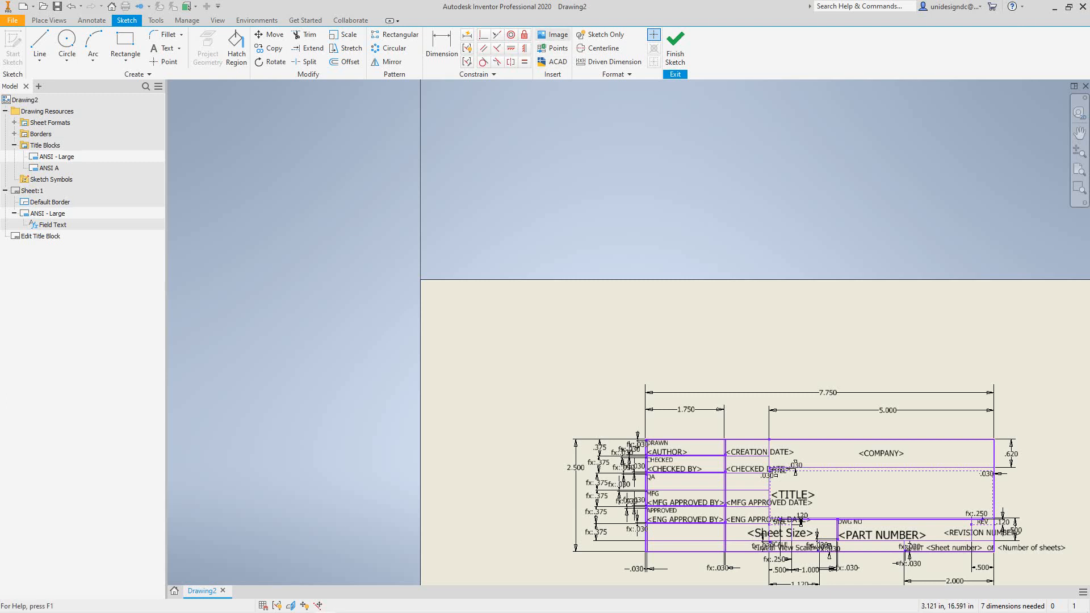
# Try to place the logo12 JPG image at the upper-left corner of the title block's company cell, and undo the insertion
pyautogui.click(550, 35)
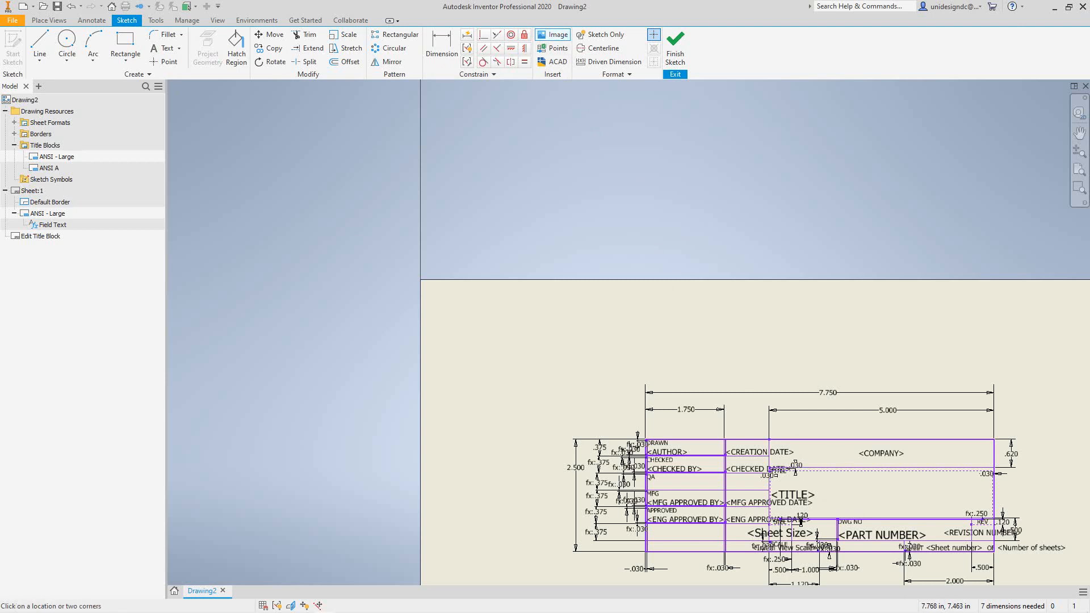
pyautogui.click(769, 439)
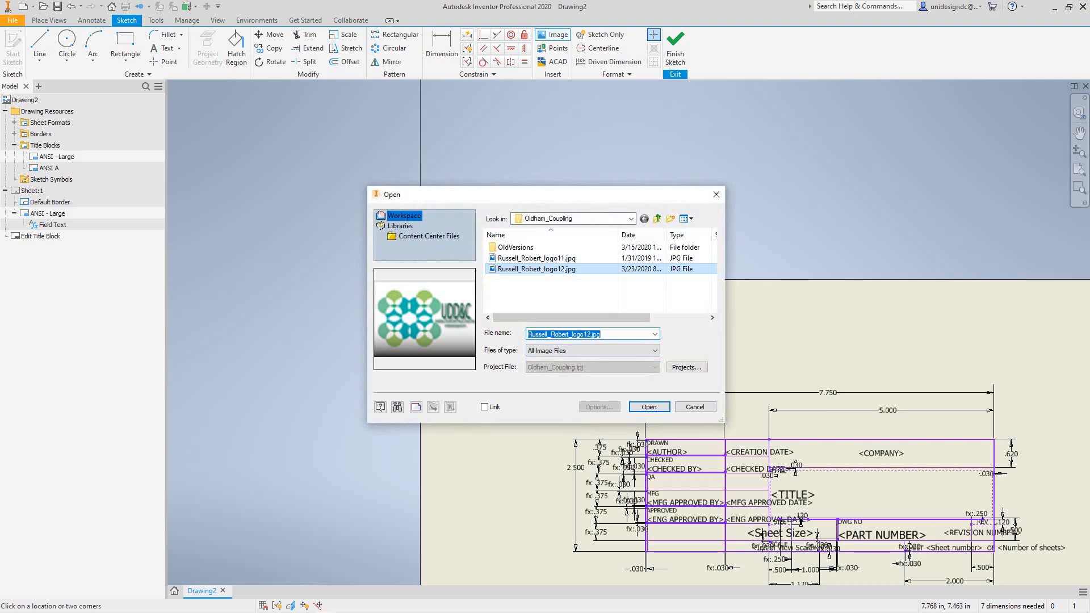
pyautogui.click(537, 269)
pyautogui.click(649, 407)
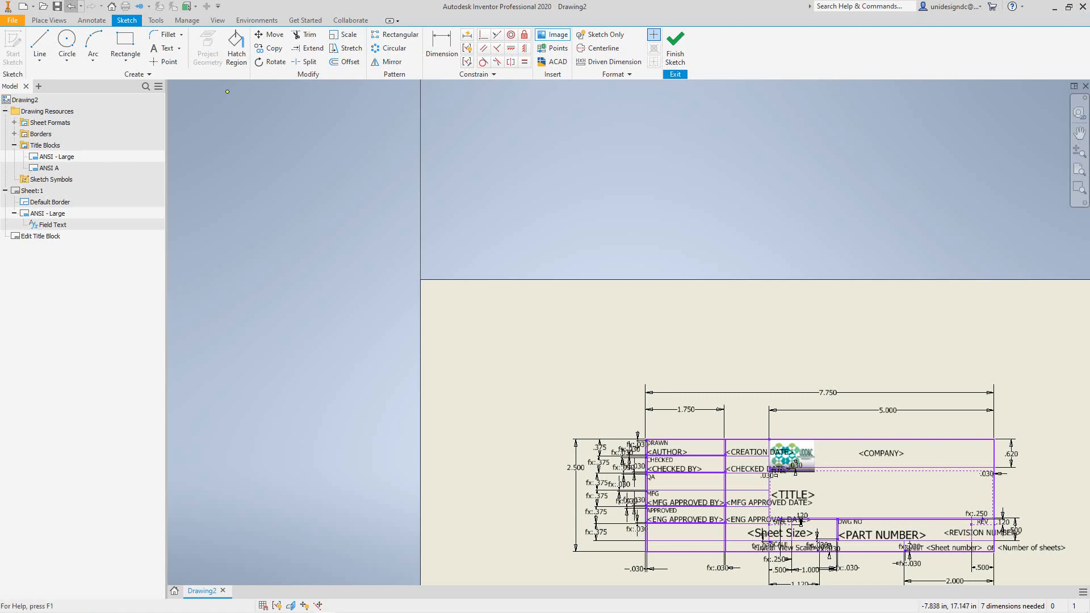
pyautogui.hotkey('ctrl', 'z')
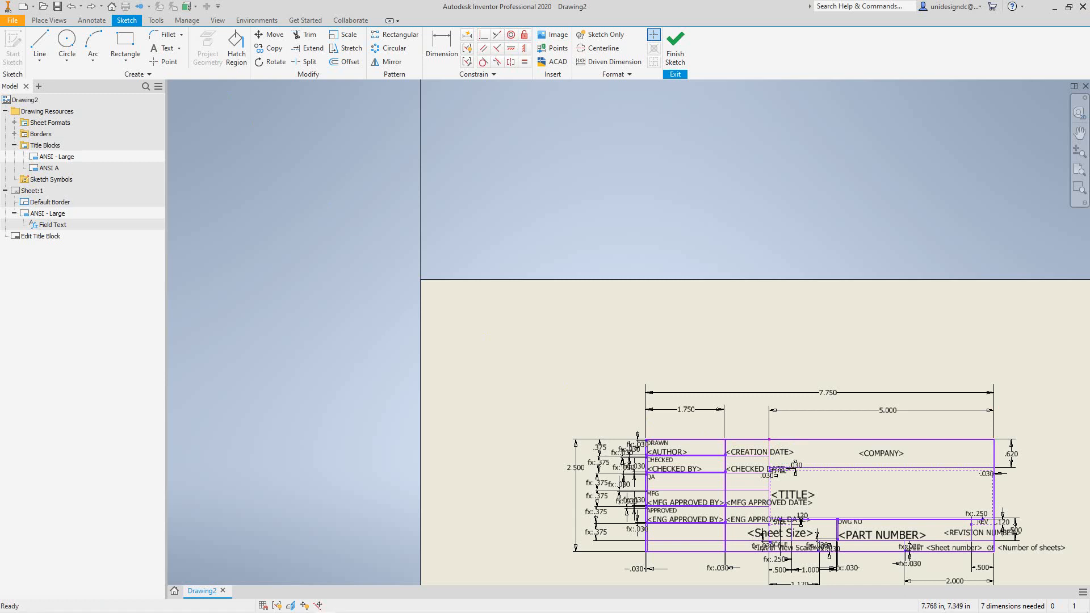
# Insert the logo12 JPG image at the upper-left corner of the title block's company cell, placing it only once
pyautogui.click(554, 34)
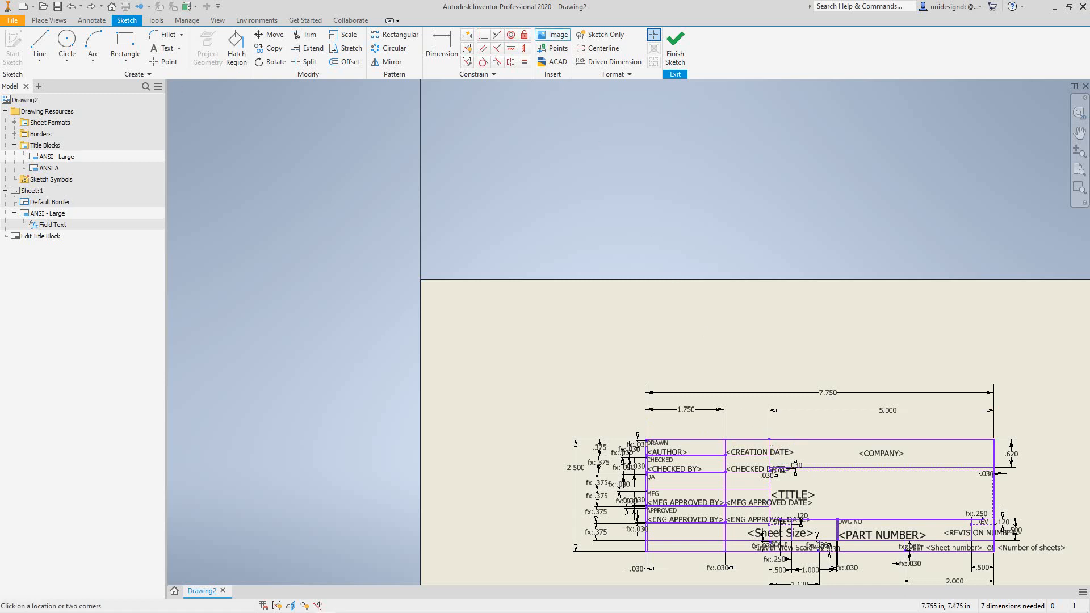
pyautogui.click(645, 440)
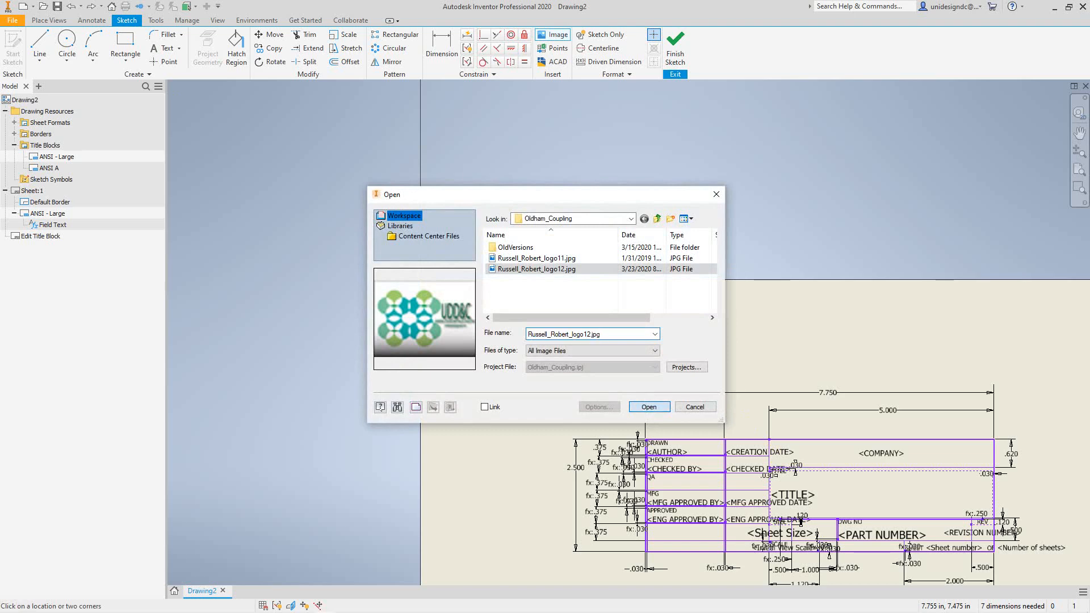
pyautogui.press('Return')
pyautogui.click(824, 472)
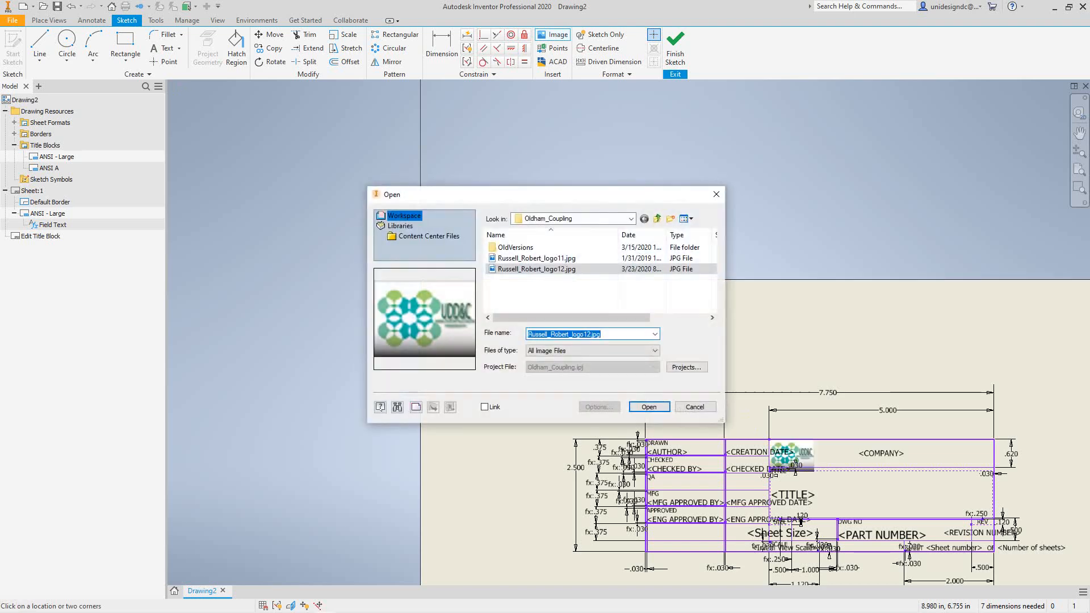
pyautogui.click(695, 406)
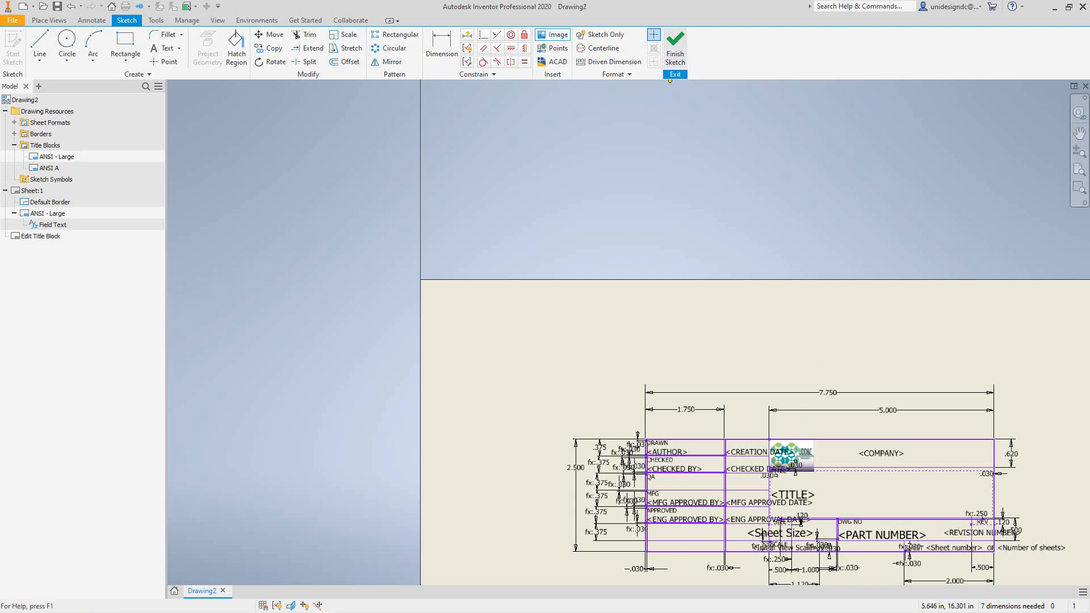
# Finish the title block sketch and save it as a new title block named "ANSI-Logo"
pyautogui.click(674, 52)
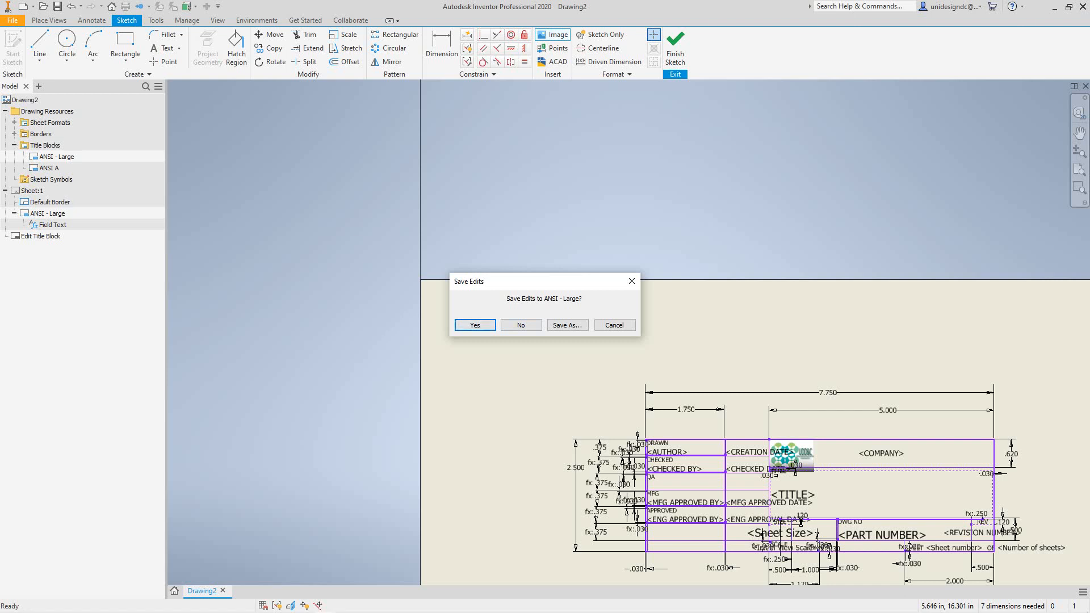
pyautogui.click(567, 325)
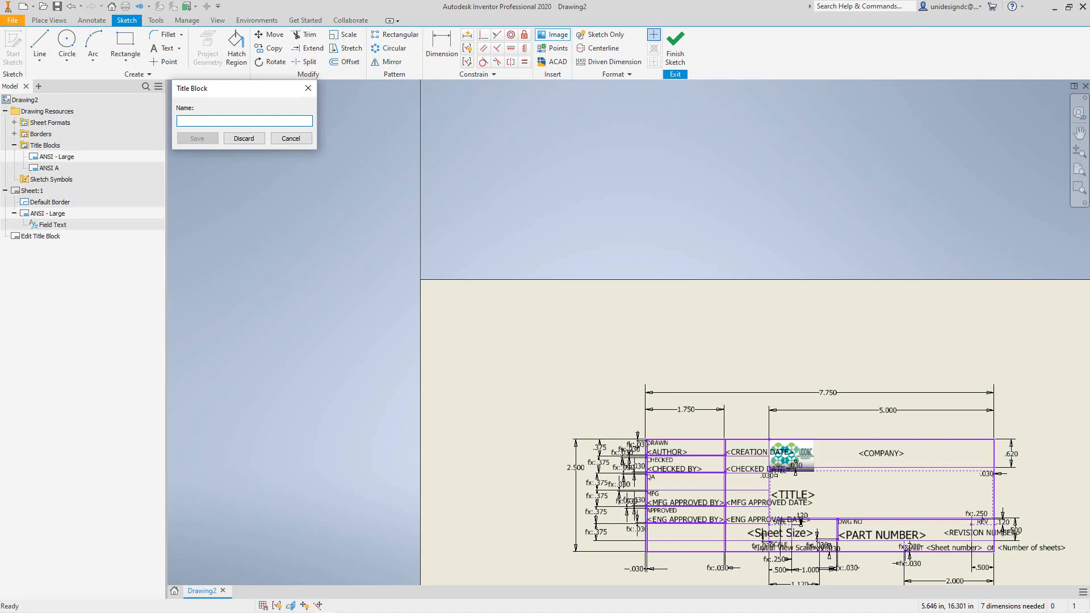
pyautogui.write('A')
pyautogui.write('S')
pyautogui.write('NS')
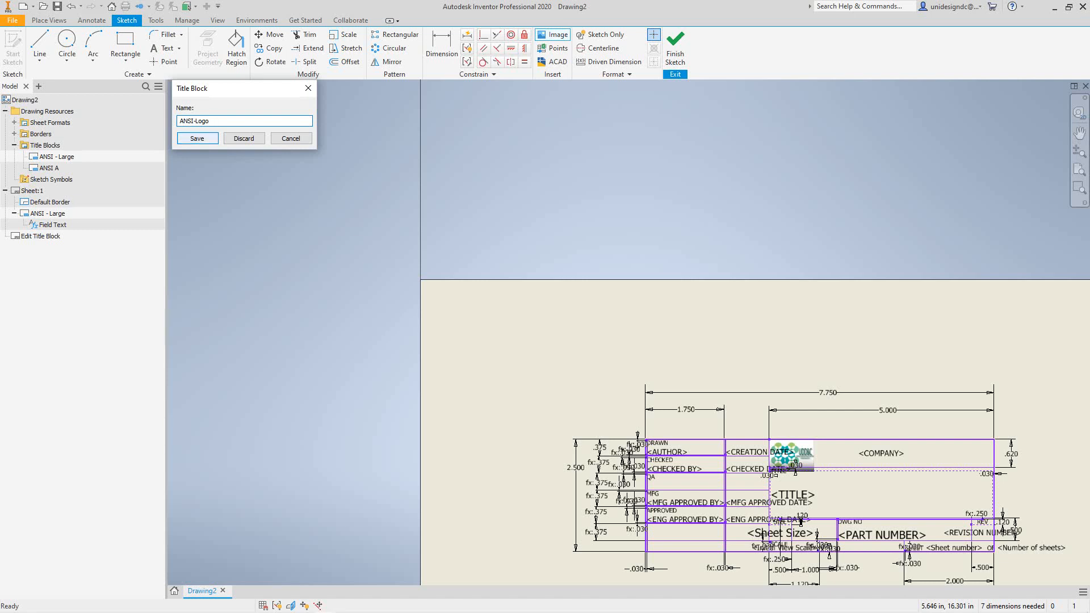
pyautogui.press('Return')
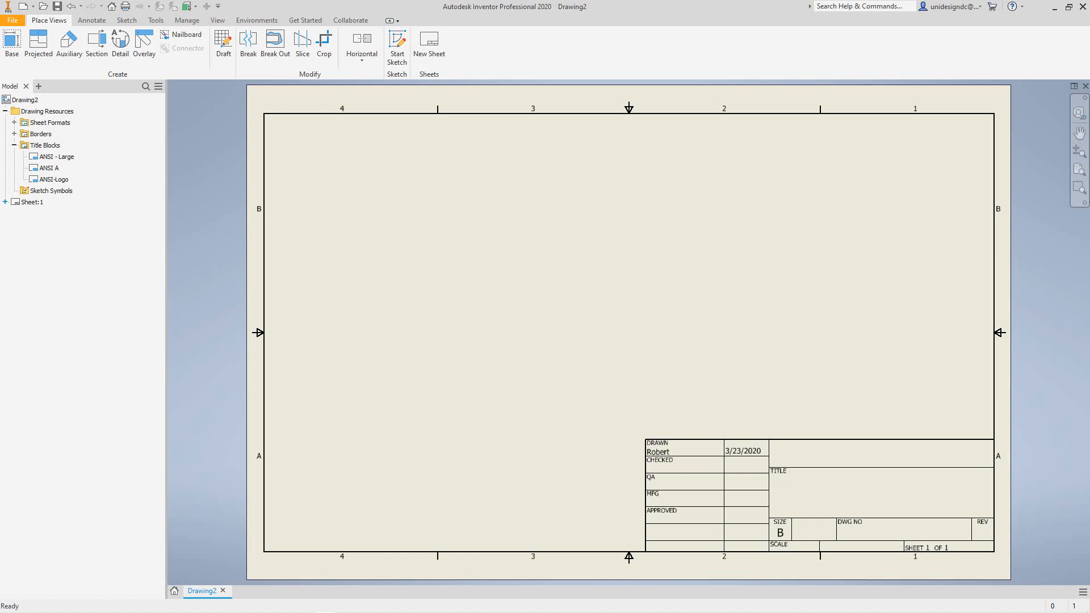
# Replace the default border on Sheet:1 with the 4-Zone Border, using 4 numeric horizontal zones and 4 alphabetical vertical zones labelled from bottom/right
pyautogui.click(5, 202)
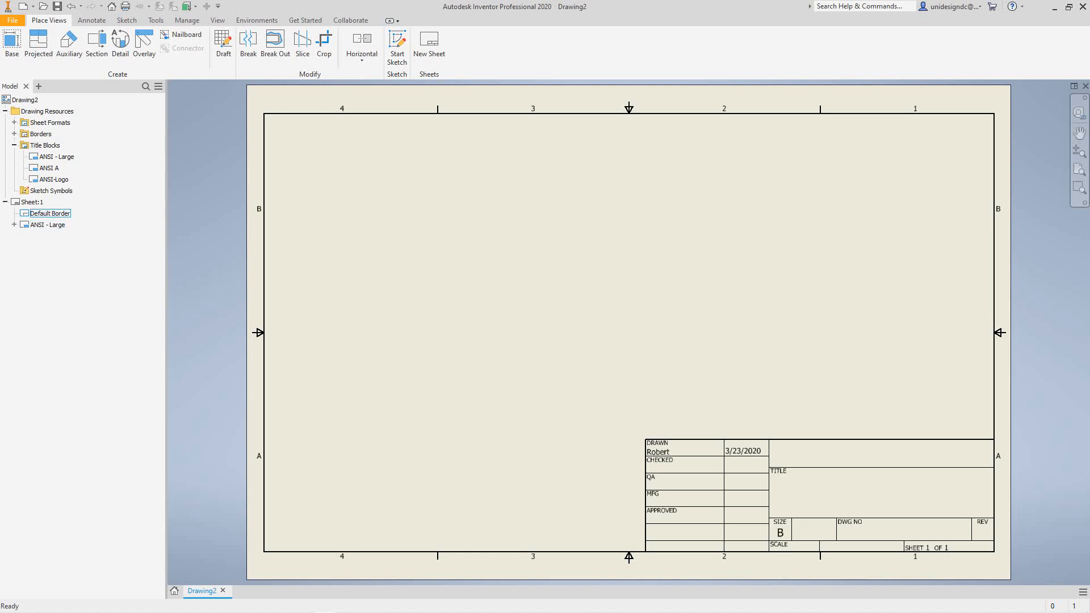
pyautogui.rightClick(51, 213)
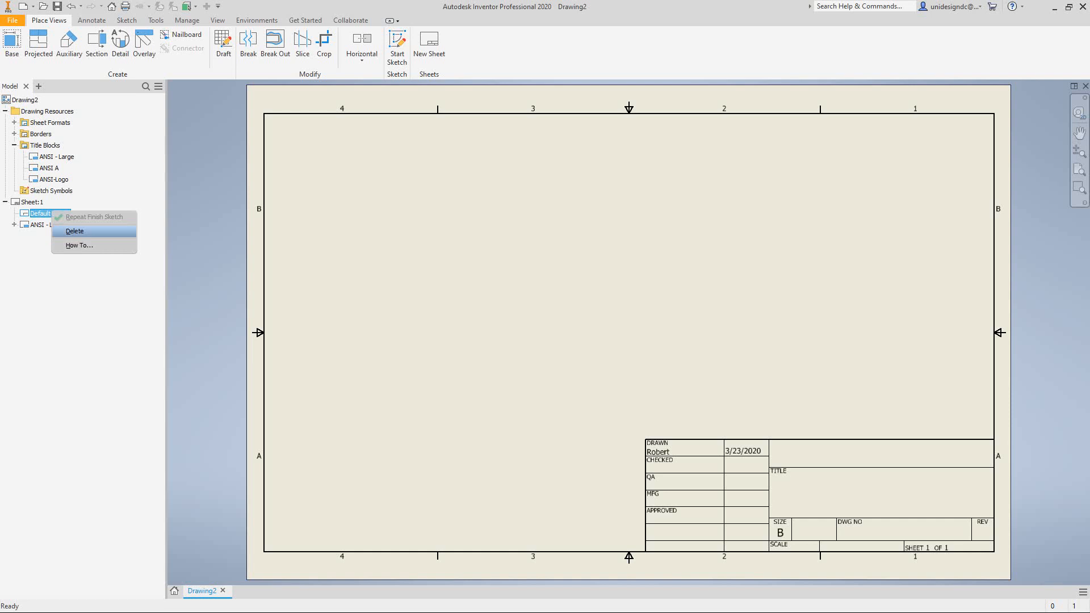
pyautogui.click(74, 231)
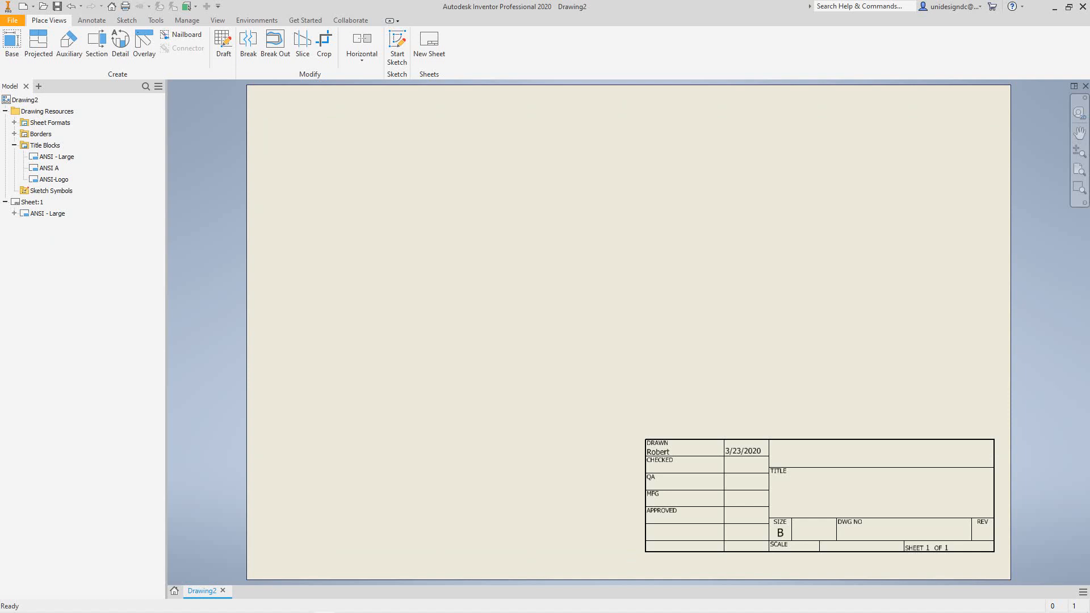
pyautogui.click(14, 133)
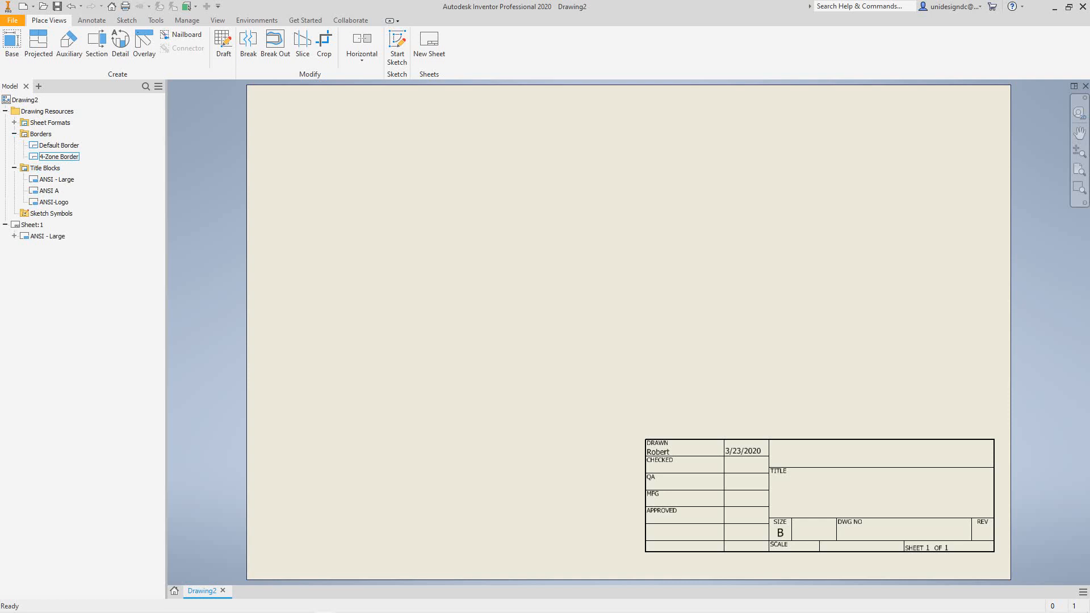
pyautogui.rightClick(54, 157)
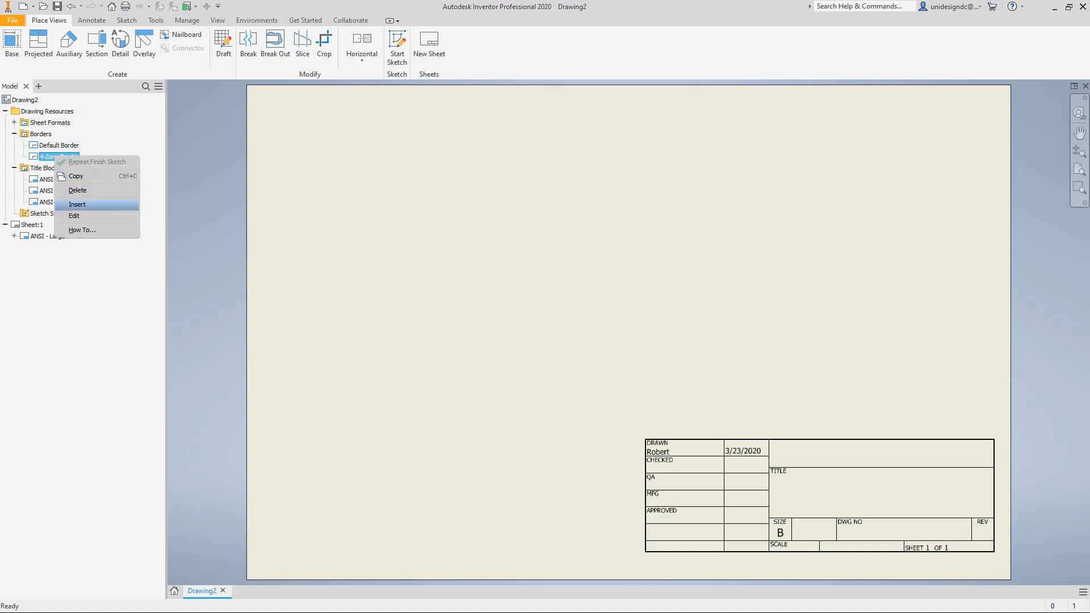
pyautogui.click(77, 204)
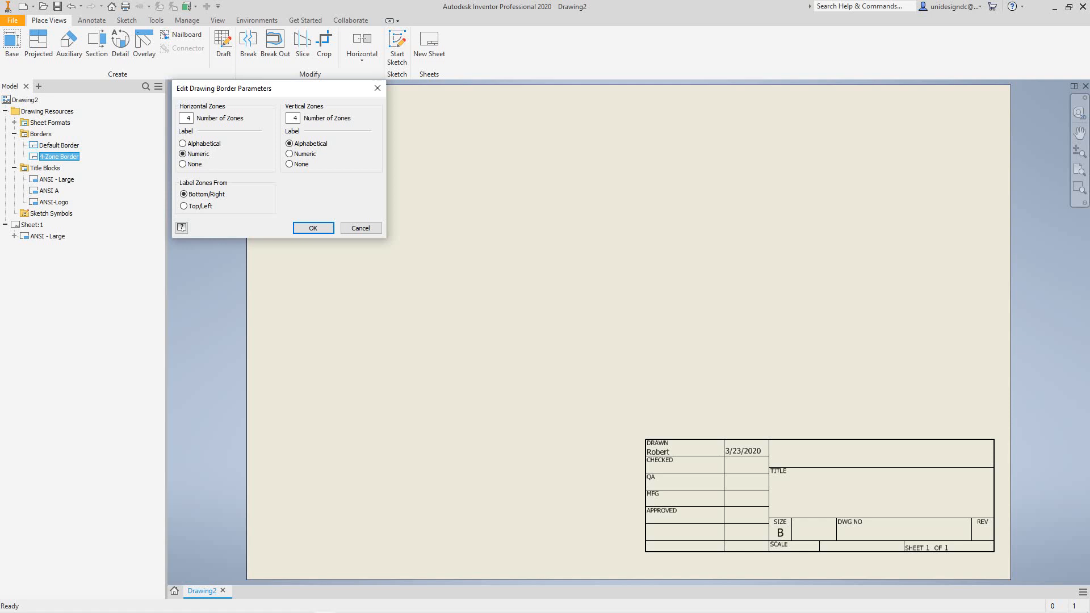
pyautogui.click(314, 228)
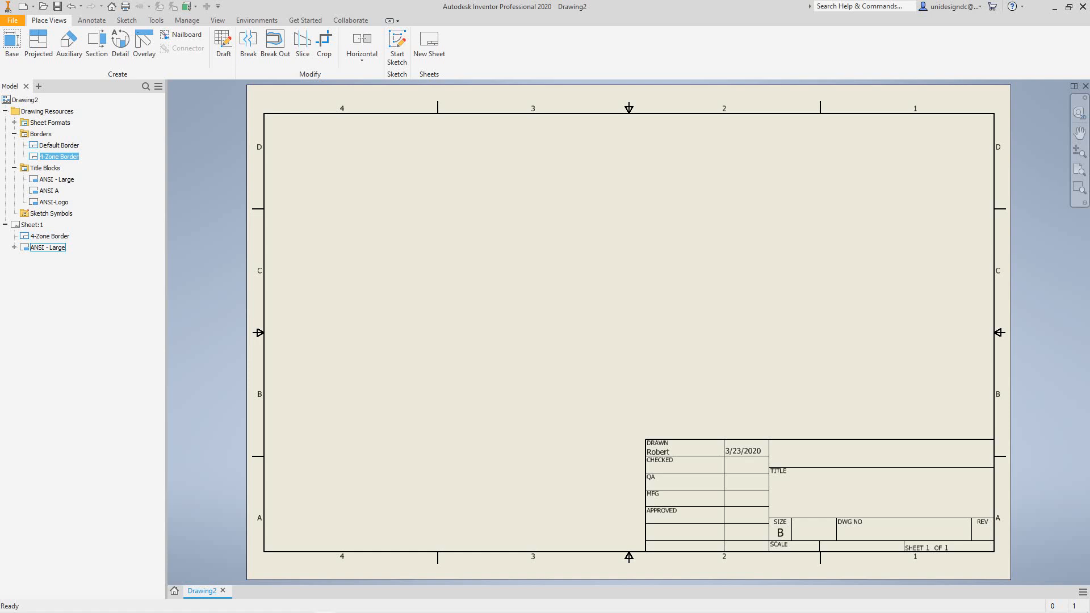
# Delete the ANSI - Large title block from Sheet:1 and insert the ANSI-Logo title block in its place
pyautogui.rightClick(48, 248)
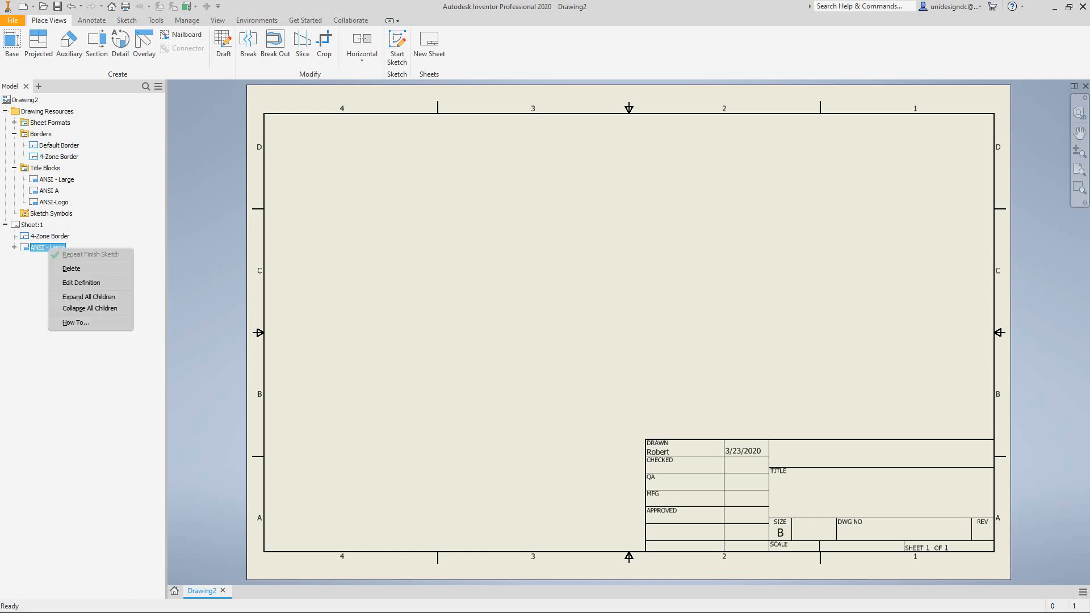
pyautogui.press('Return')
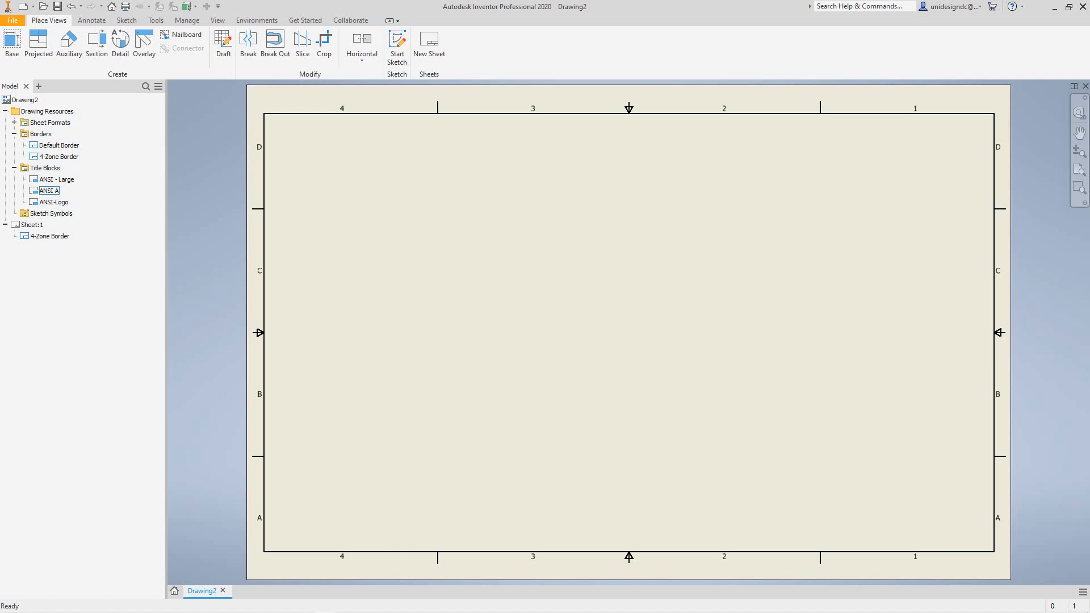
pyautogui.rightClick(52, 202)
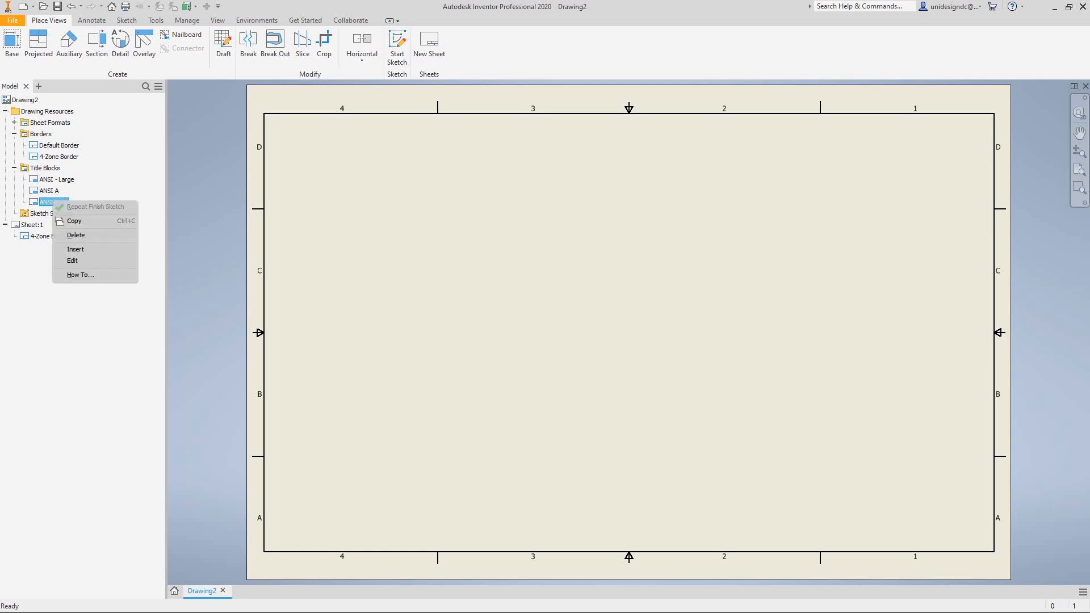
pyautogui.click(75, 249)
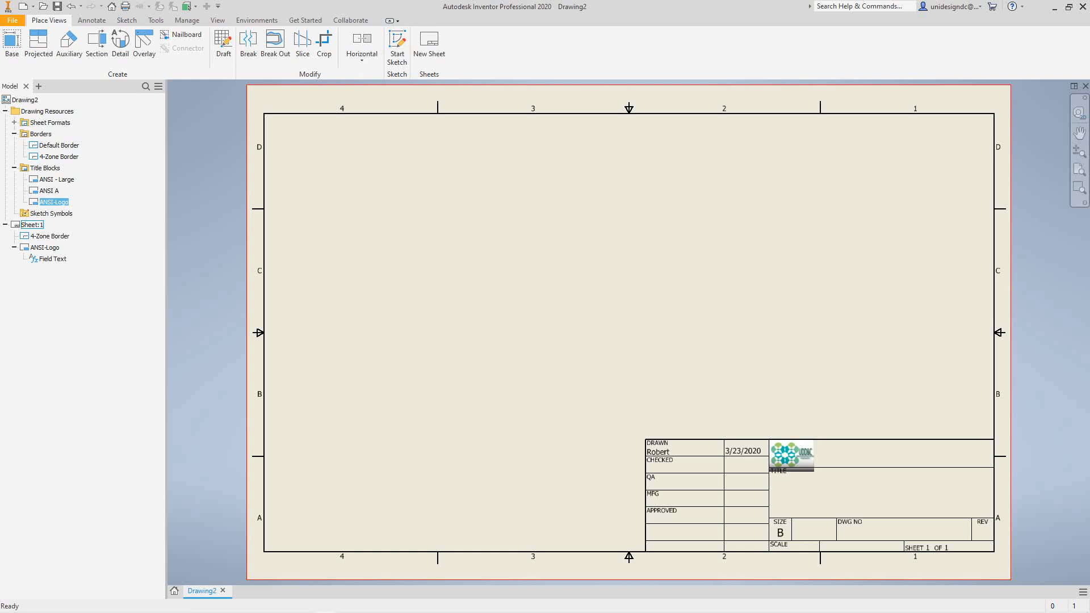
# Create a sheet format named "Custom Format" from Sheet:1 and expand the list of sheet formats
pyautogui.rightClick(32, 225)
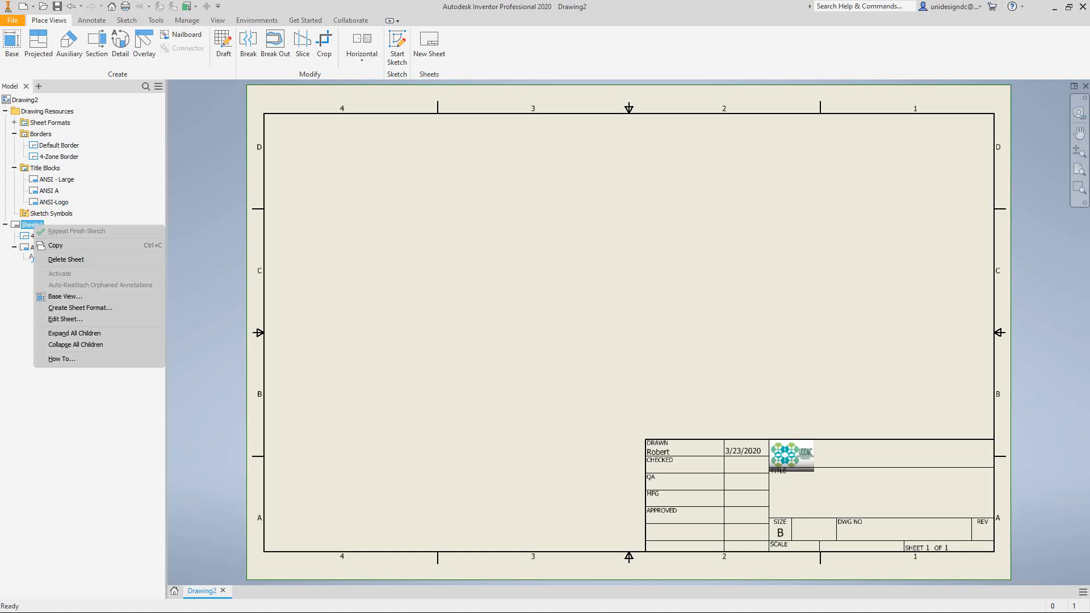
pyautogui.click(80, 307)
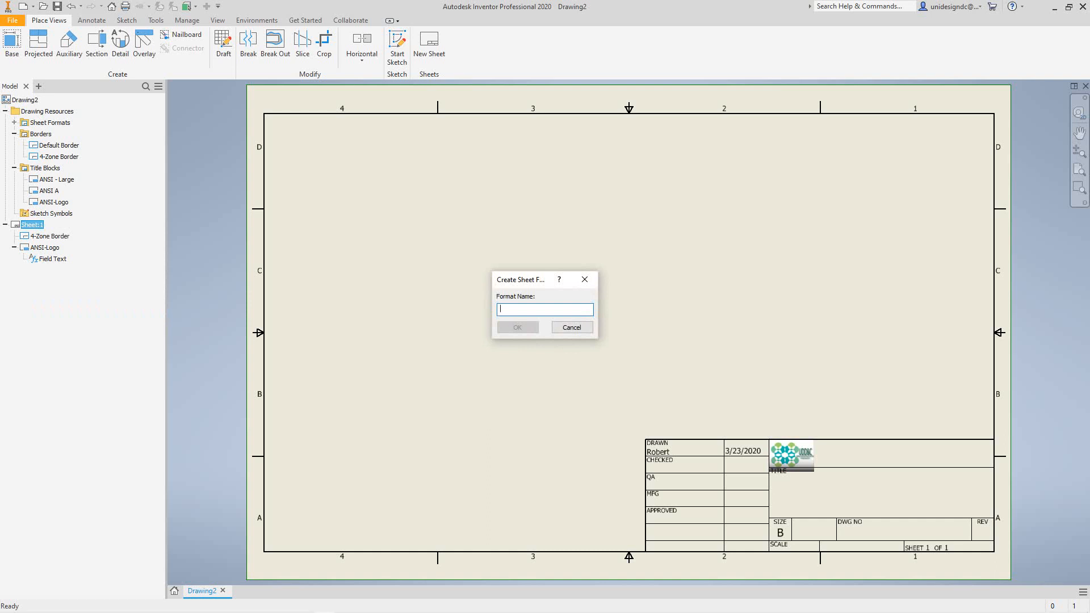
pyautogui.write('Custom')
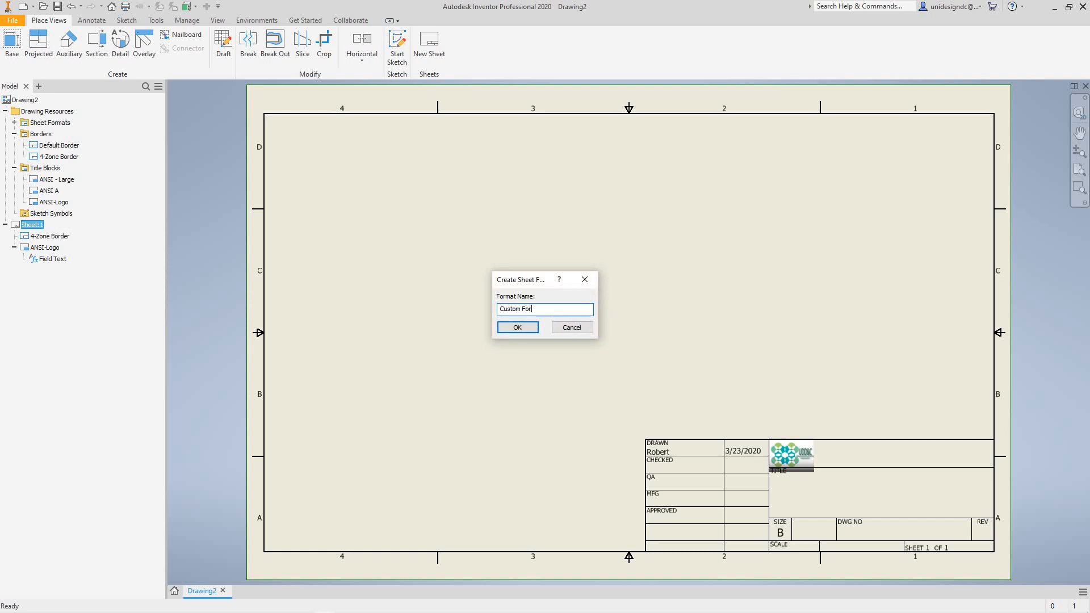
pyautogui.write(' Format')
pyautogui.press('Return')
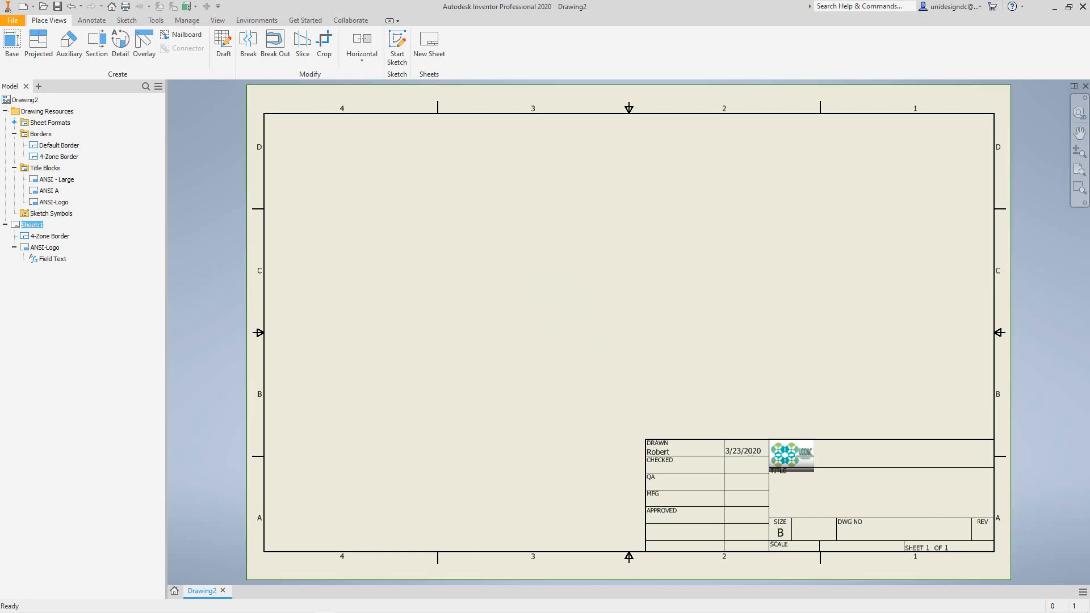
pyautogui.click(14, 122)
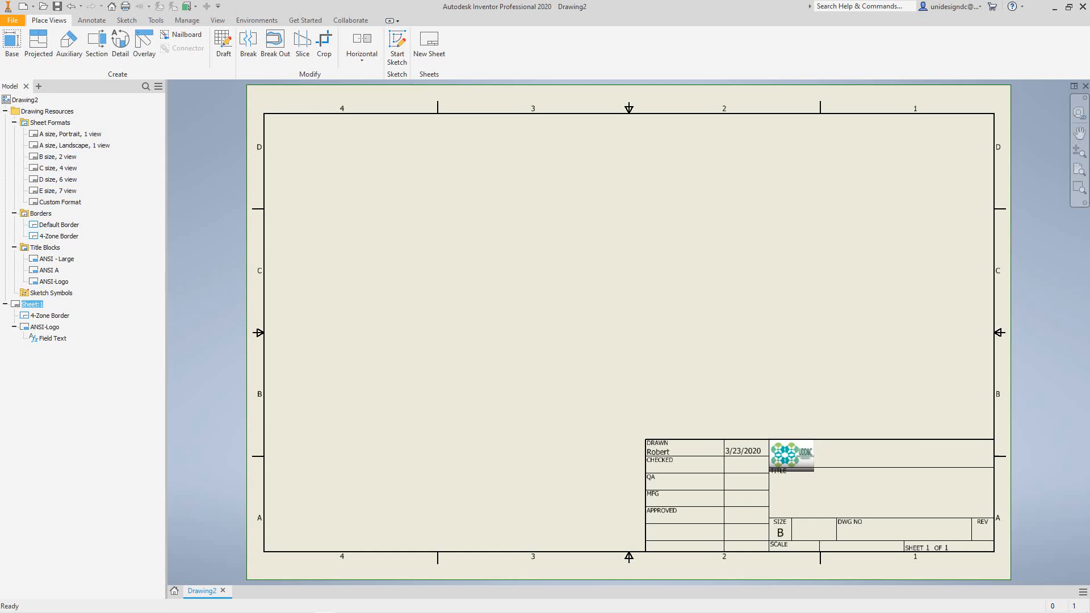
# Review the general application options and the drawing's active standard in the document settings, closing both dialogs
pyautogui.click(156, 20)
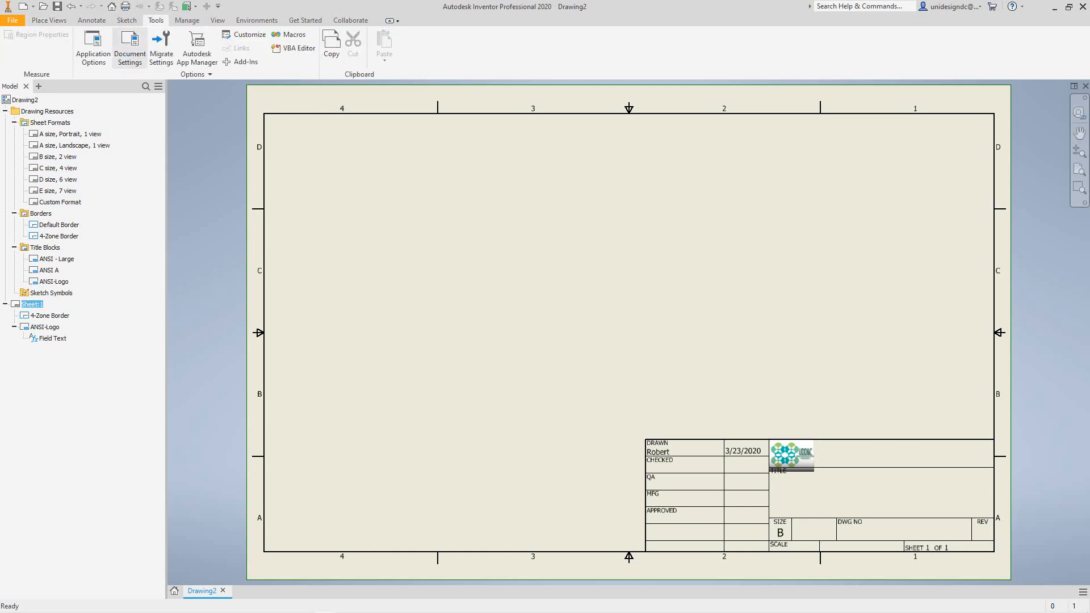
pyautogui.click(93, 48)
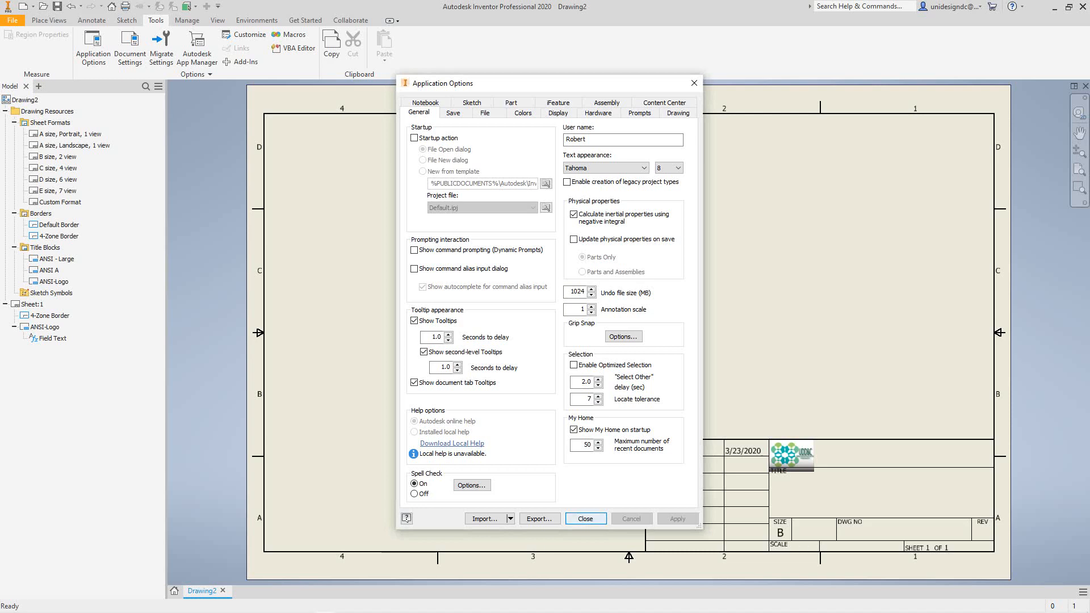
pyautogui.click(586, 518)
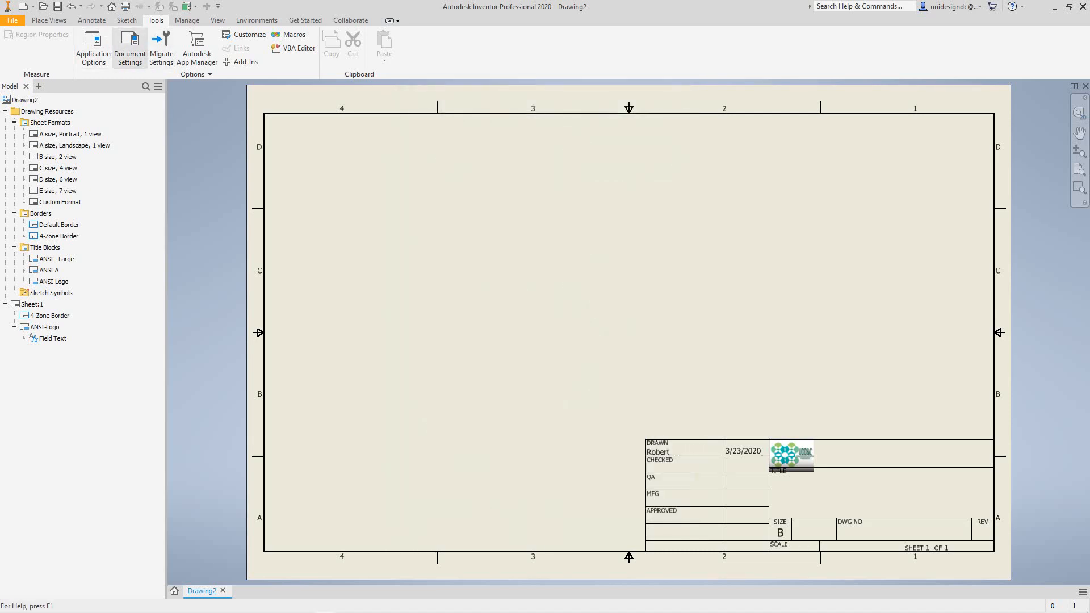
pyautogui.click(130, 44)
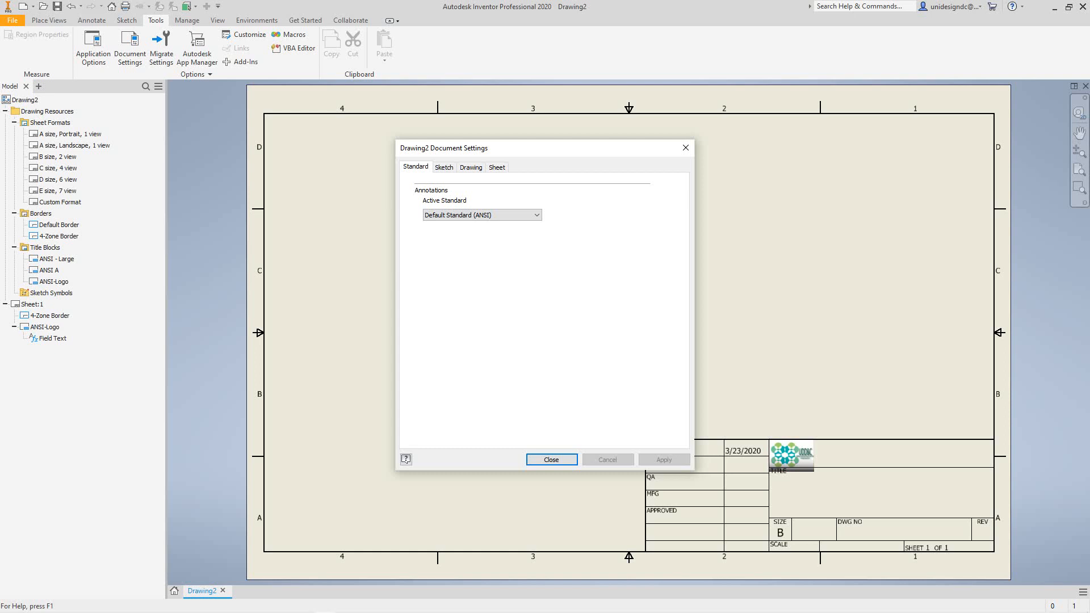
pyautogui.press('Return')
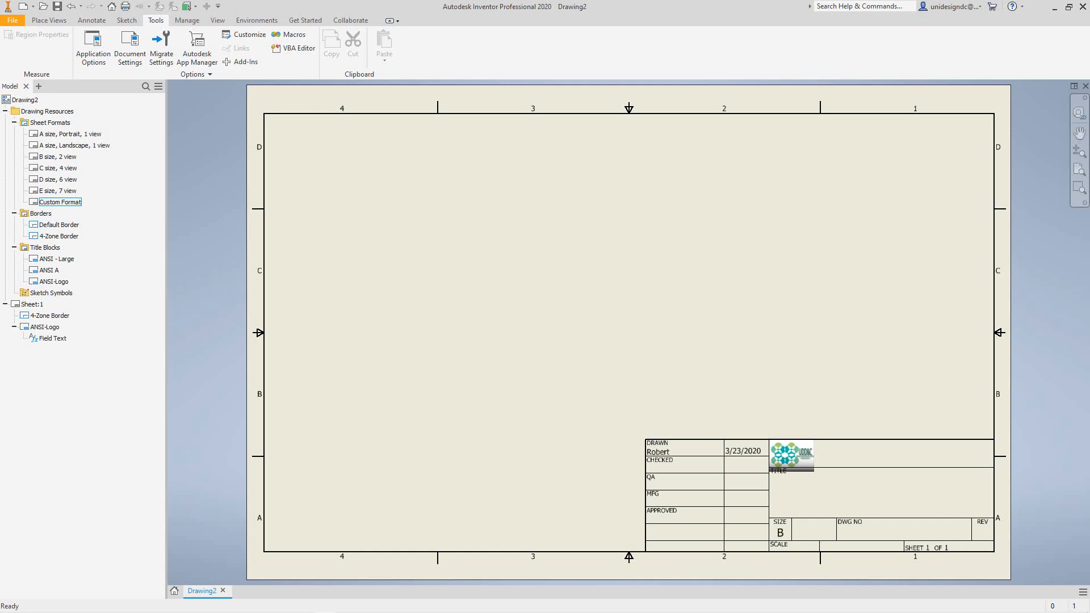
# Create a trial sheet from the Custom Format sheet format, and delete that sheet
pyautogui.doubleClick(60, 202)
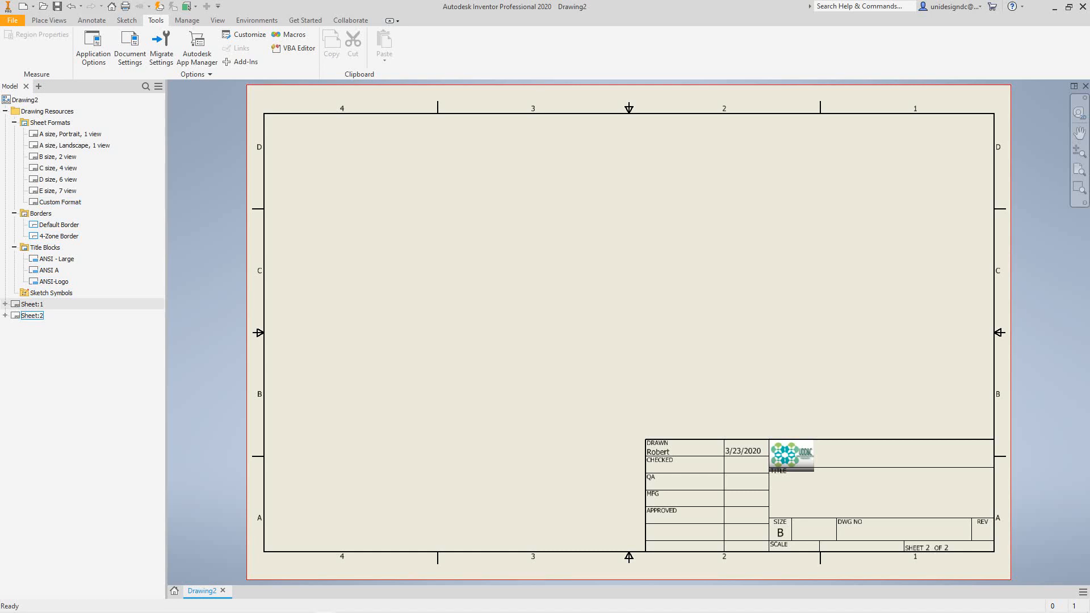
pyautogui.rightClick(30, 315)
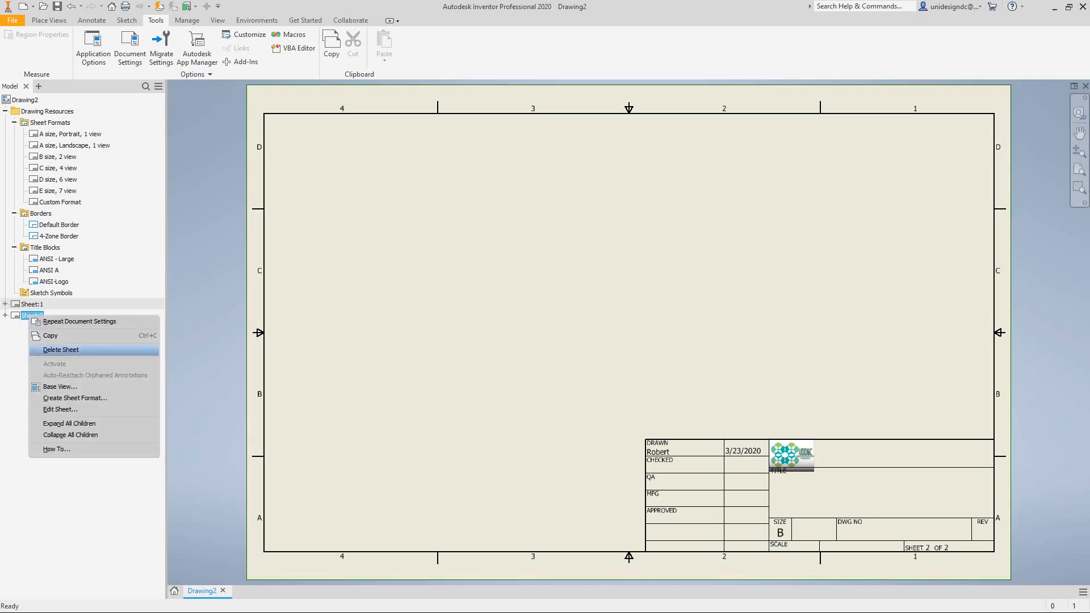
pyautogui.click(61, 349)
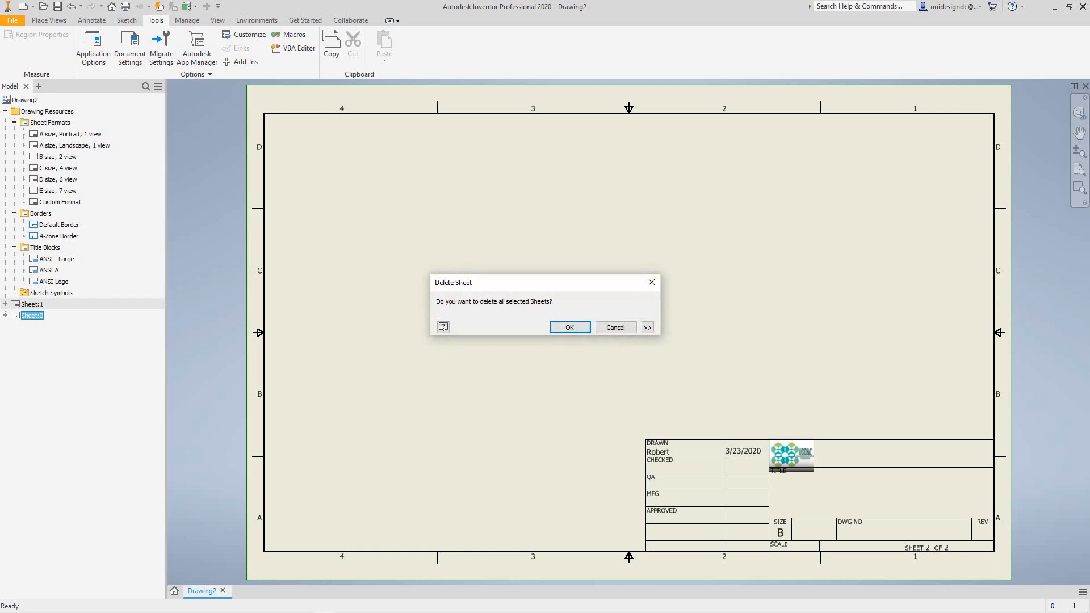
pyautogui.click(570, 328)
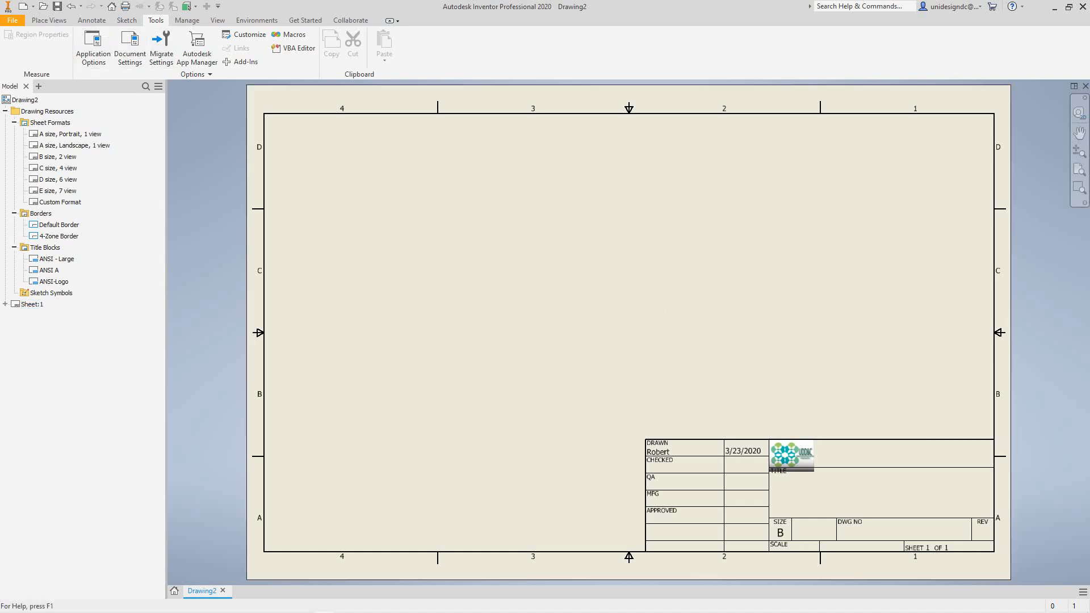
# Create a new dimension style named "Custom Standard" in the Style and Standard Editor, based on Default (ANSI) and added to the standard
pyautogui.click(187, 20)
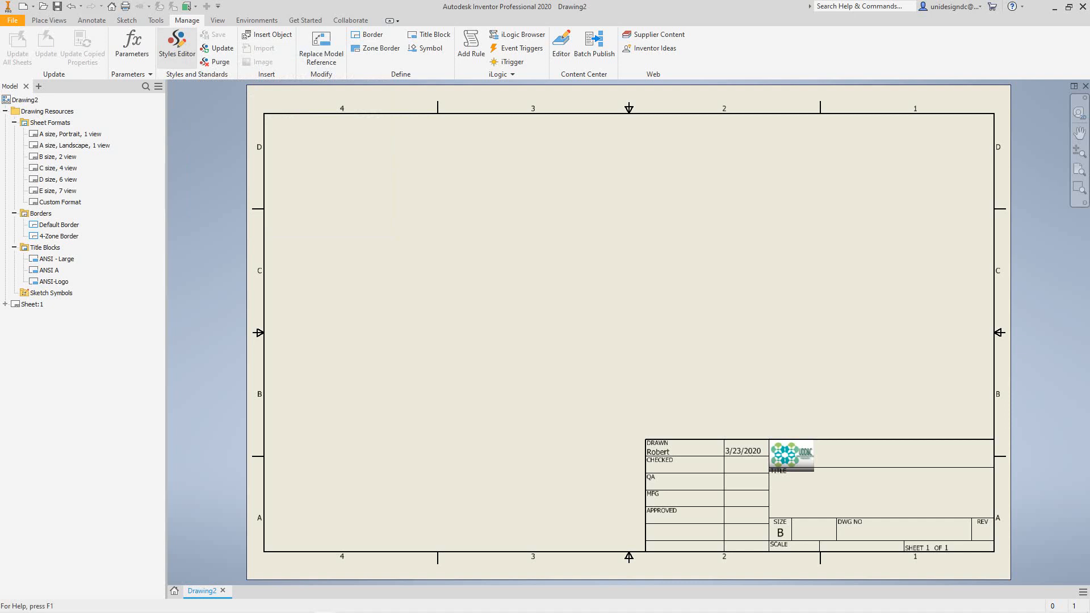
pyautogui.click(177, 45)
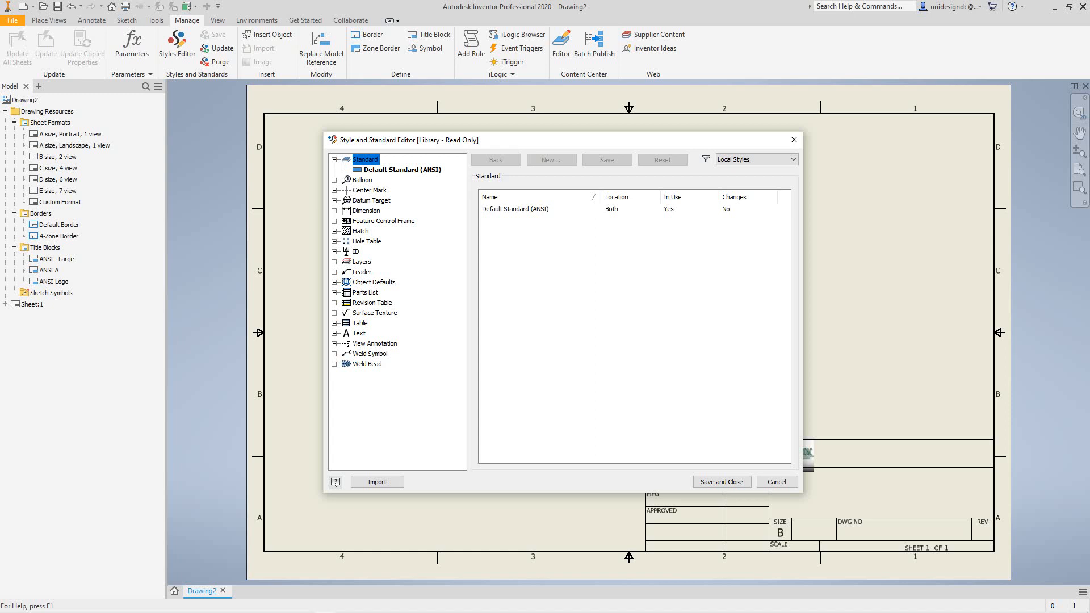
pyautogui.click(334, 210)
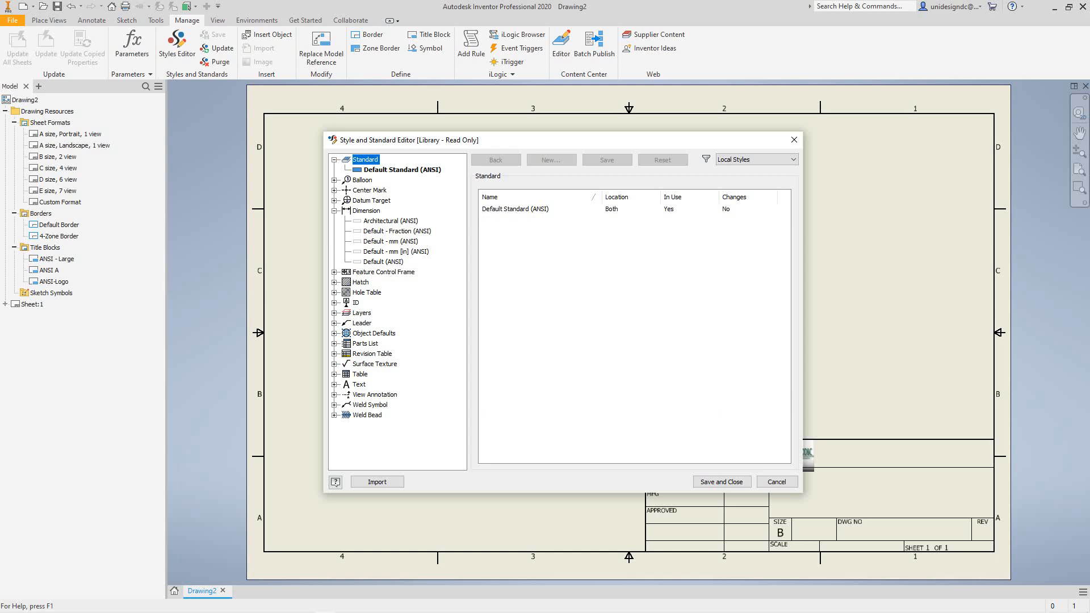
pyautogui.click(383, 262)
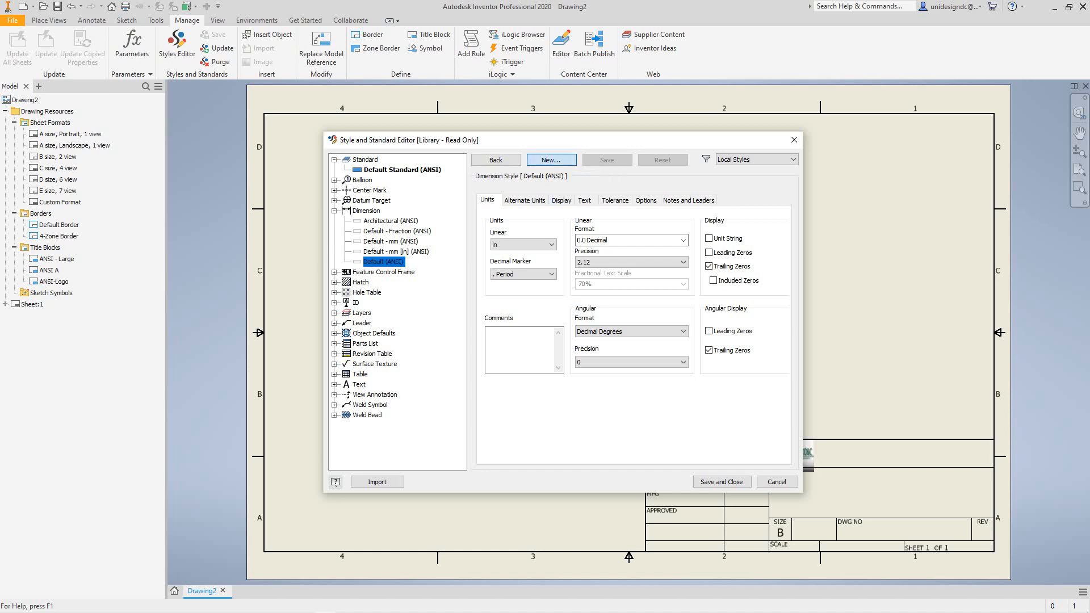
pyautogui.click(550, 160)
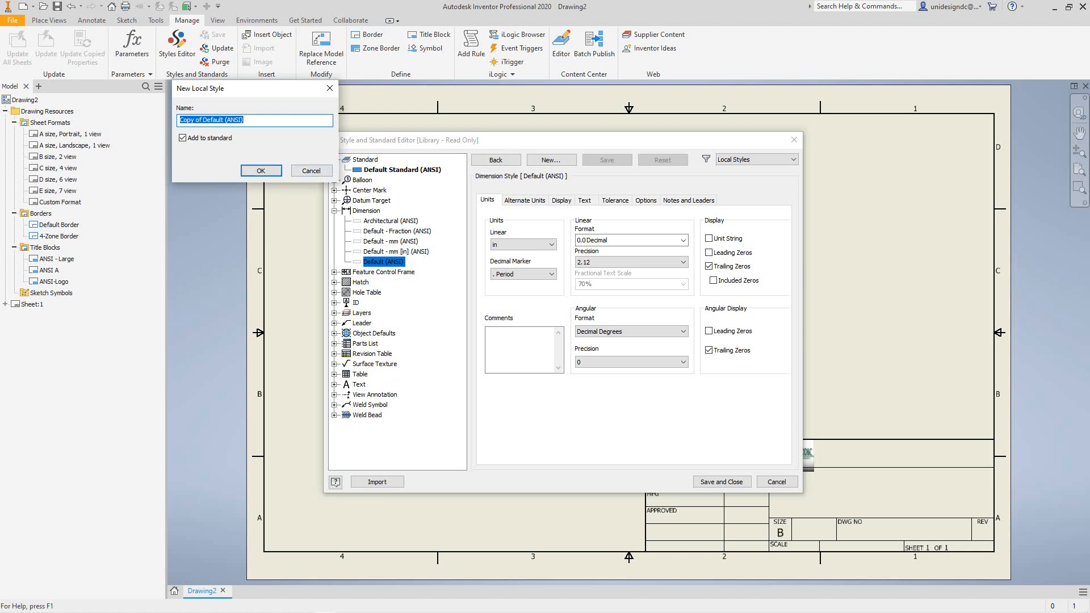
pyautogui.write('Custom Standard')
pyautogui.click(260, 170)
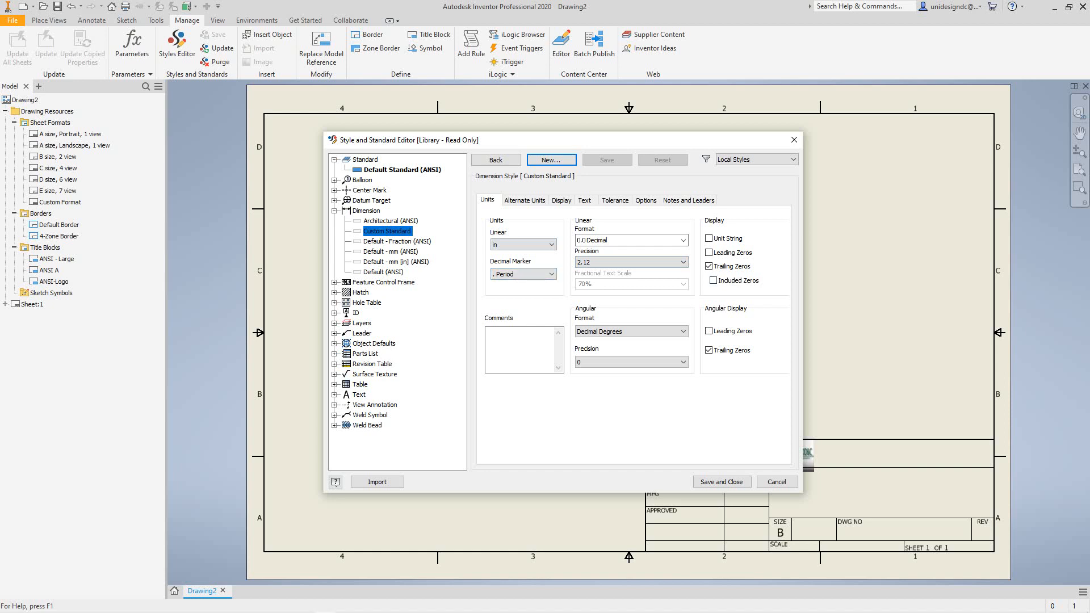
# Set the linear precision of the Custom Standard dimension style to 3.123 and save the style changes
pyautogui.click(630, 262)
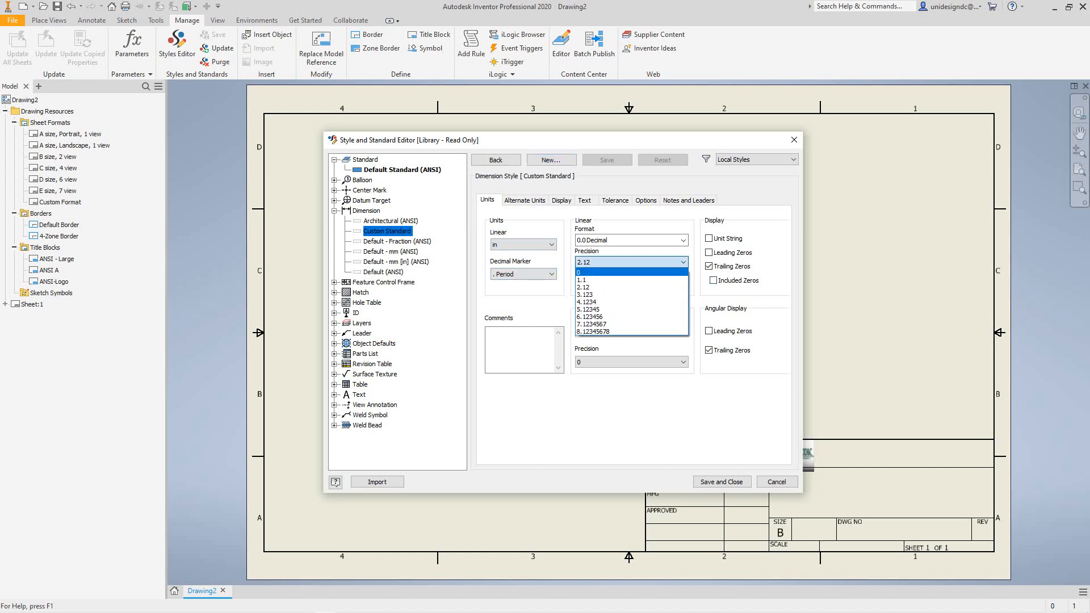
pyautogui.click(602, 294)
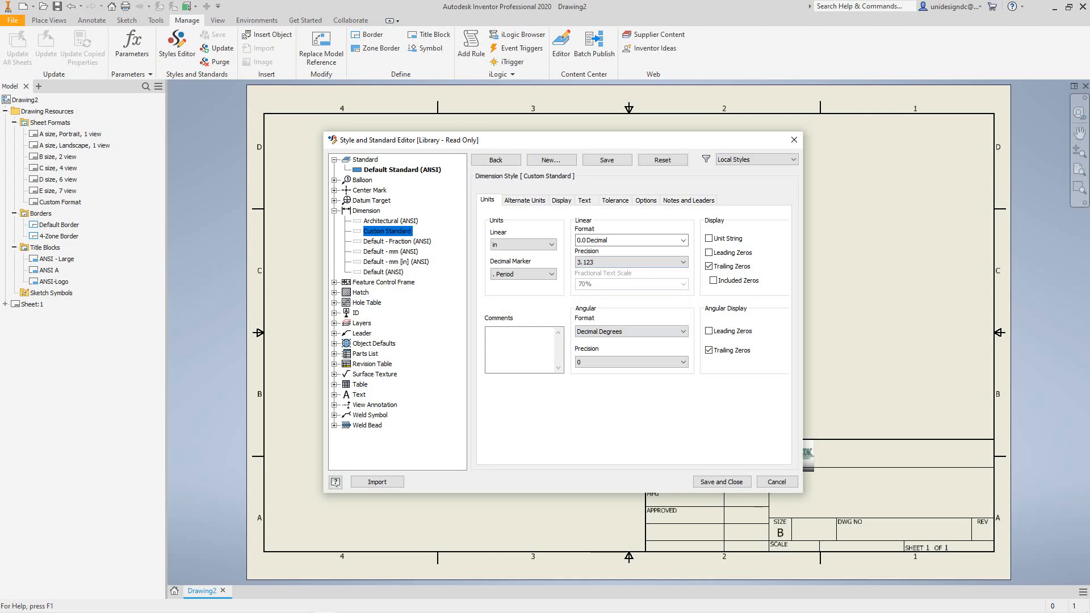
pyautogui.click(721, 482)
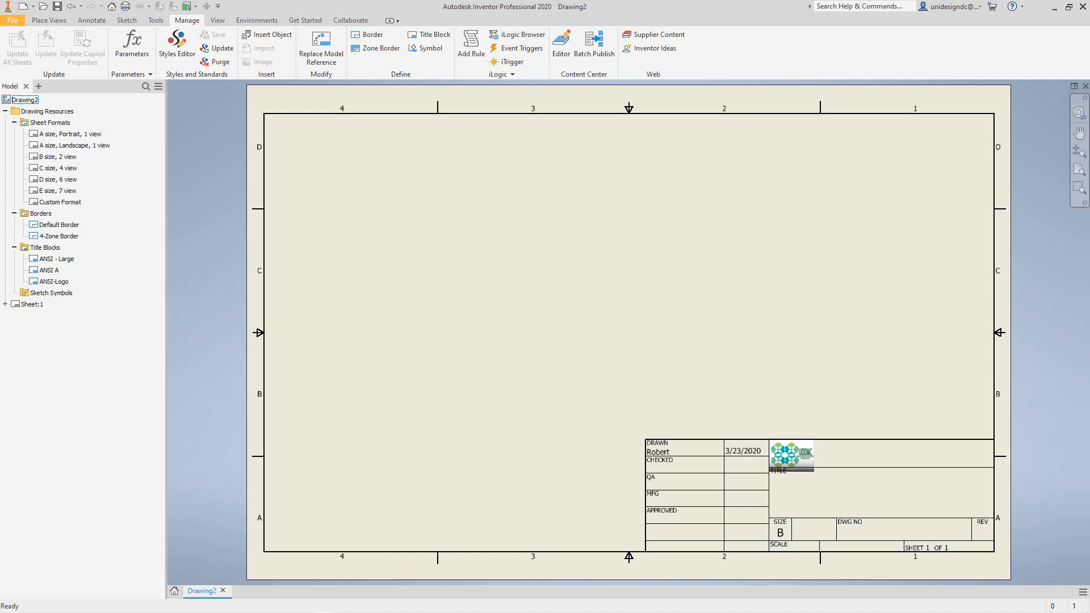
# Save a copy of the drawing as a template named "Custom Template" in the en-US templates folder
pyautogui.click(12, 20)
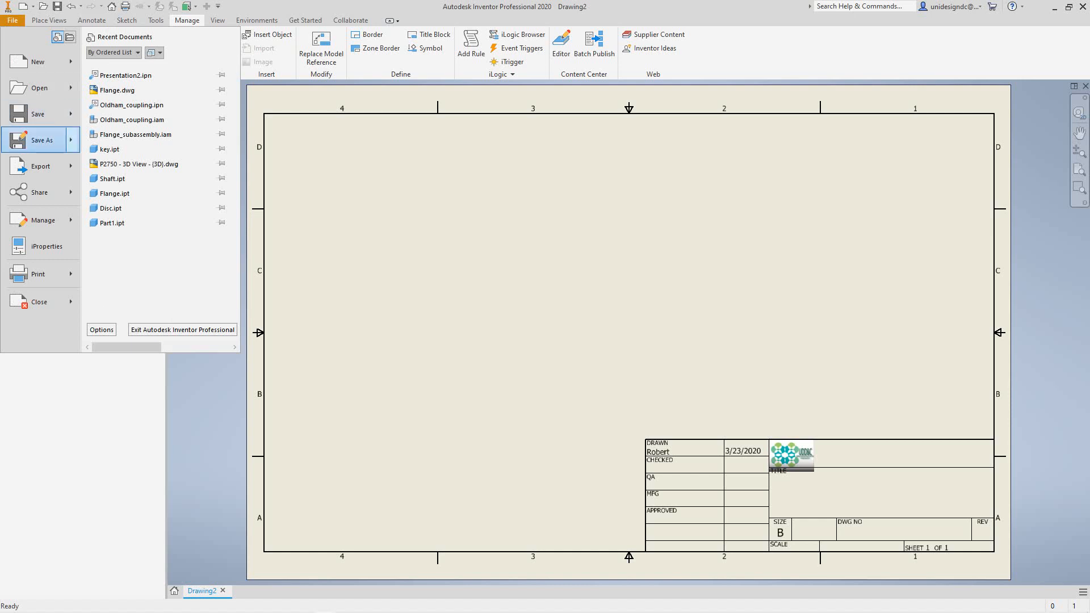
pyautogui.moveTo(40, 140)
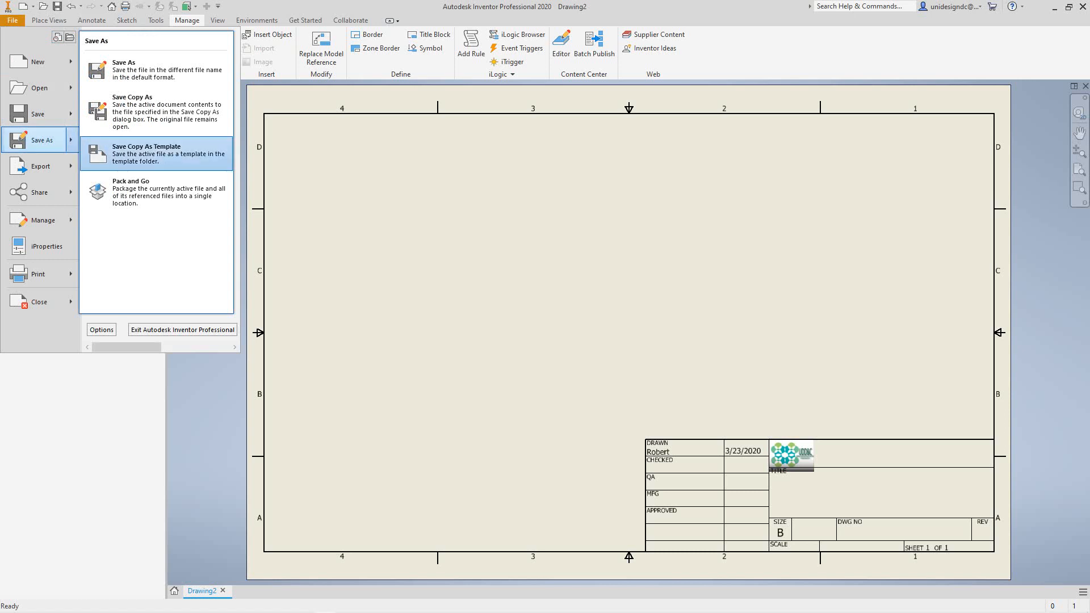
pyautogui.click(156, 153)
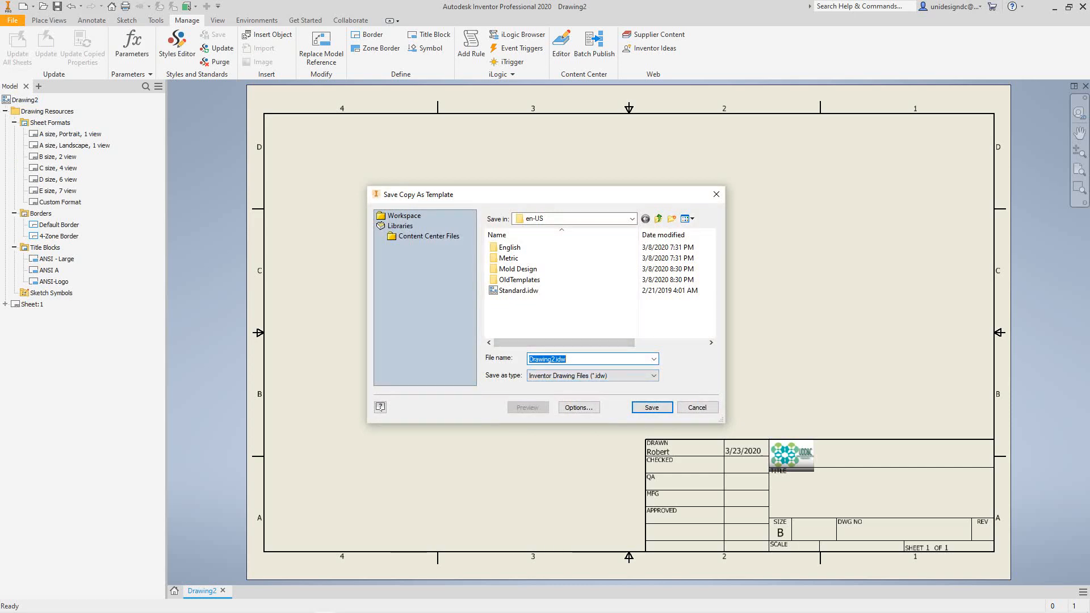
pyautogui.click(530, 358)
pyautogui.moveTo(529, 358); pyautogui.dragTo(549, 358)
pyautogui.write('Custom Template')
pyautogui.press('Return')
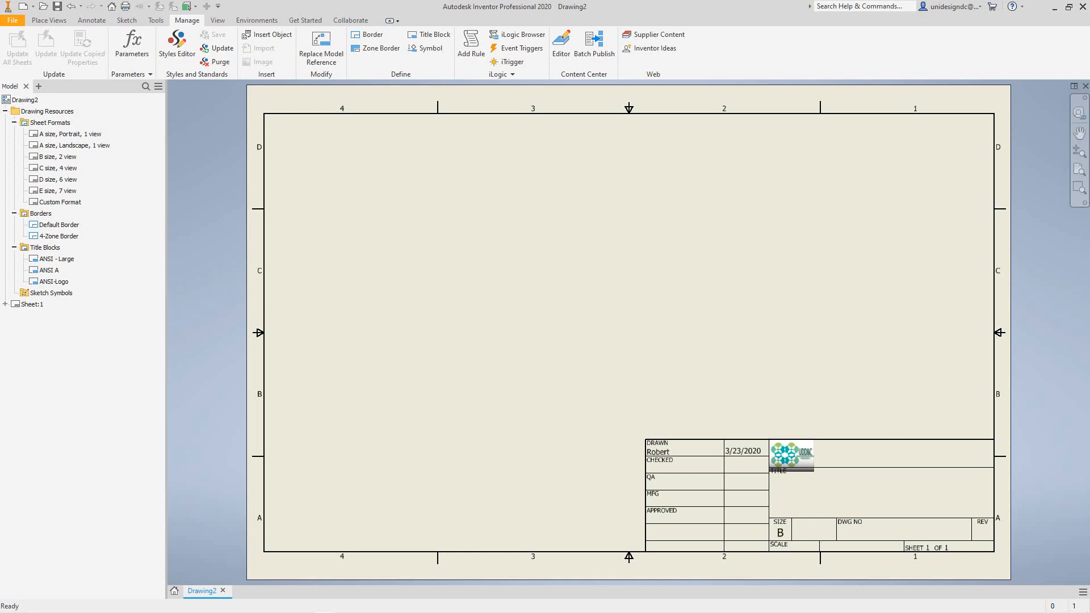
# Close the Drawing2 document without saving its changes
pyautogui.click(12, 20)
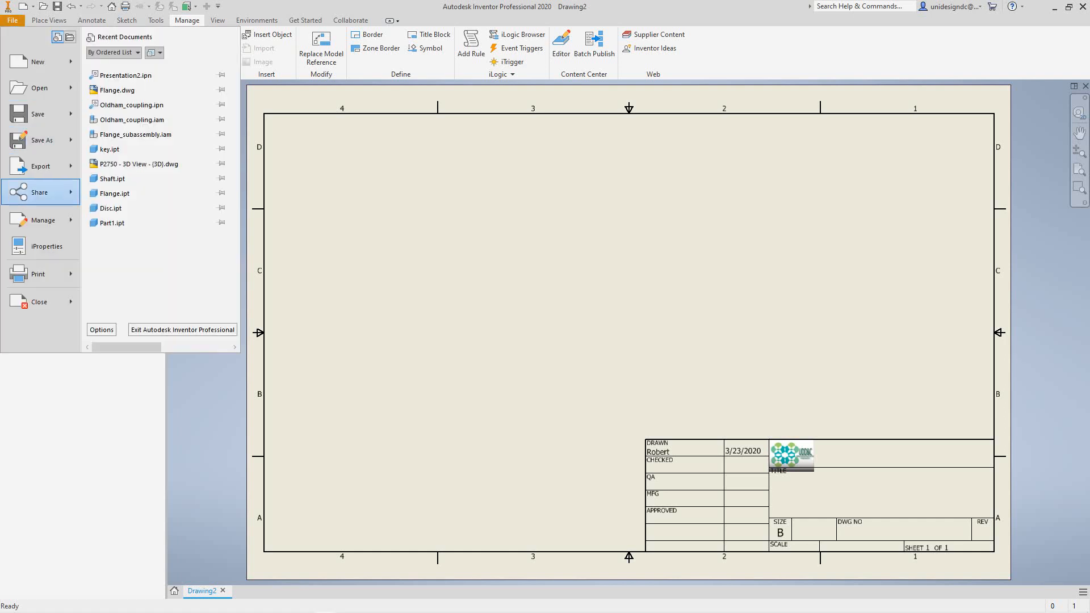
pyautogui.click(38, 302)
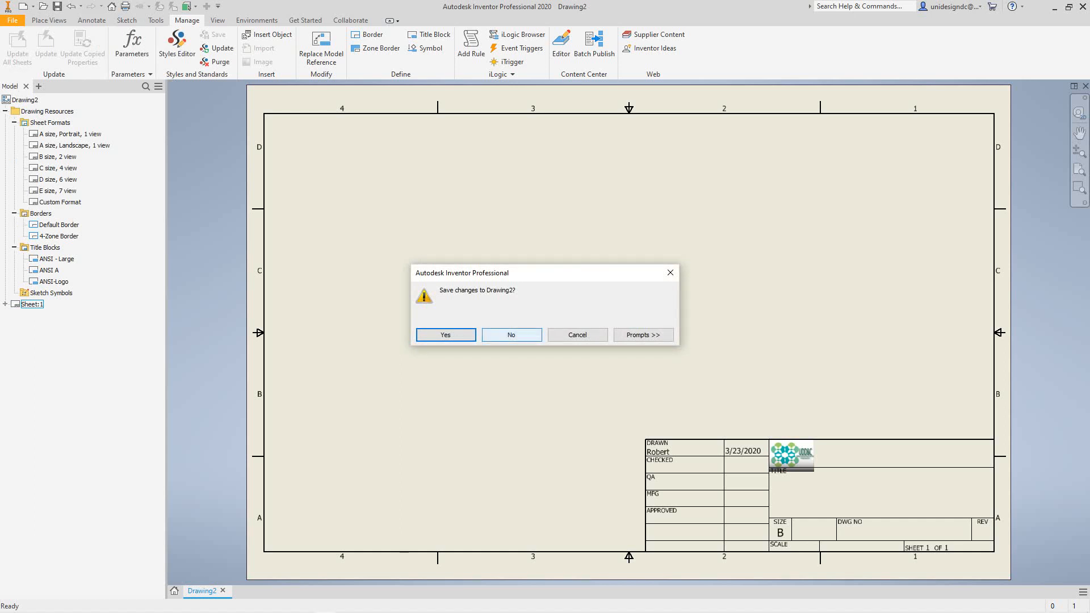
pyautogui.click(511, 335)
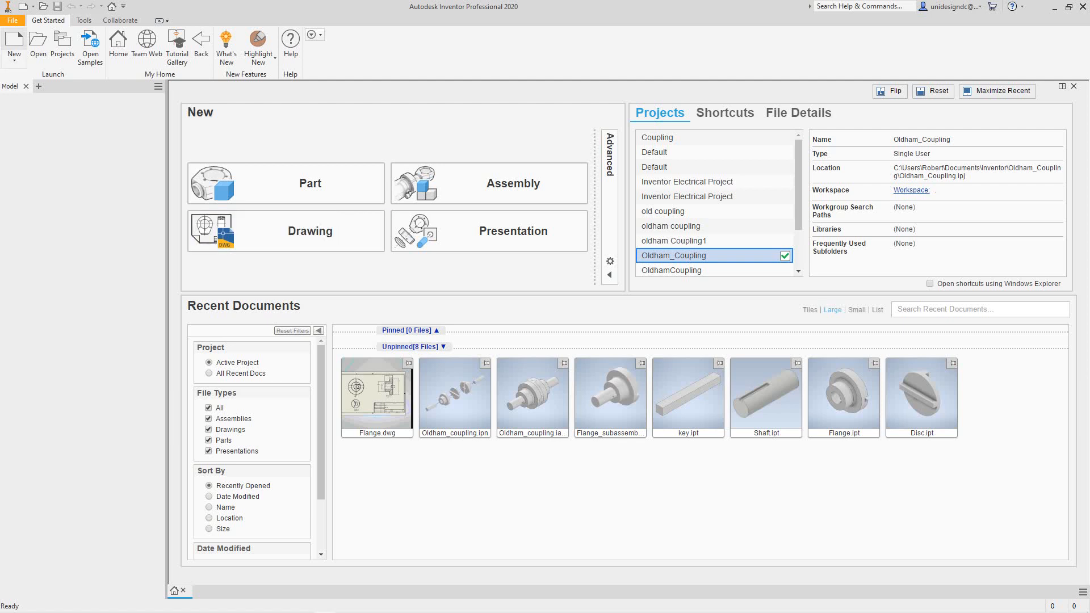
# Create a new drawing from Custom Template.idw, accepting the style library definitions
pyautogui.click(15, 55)
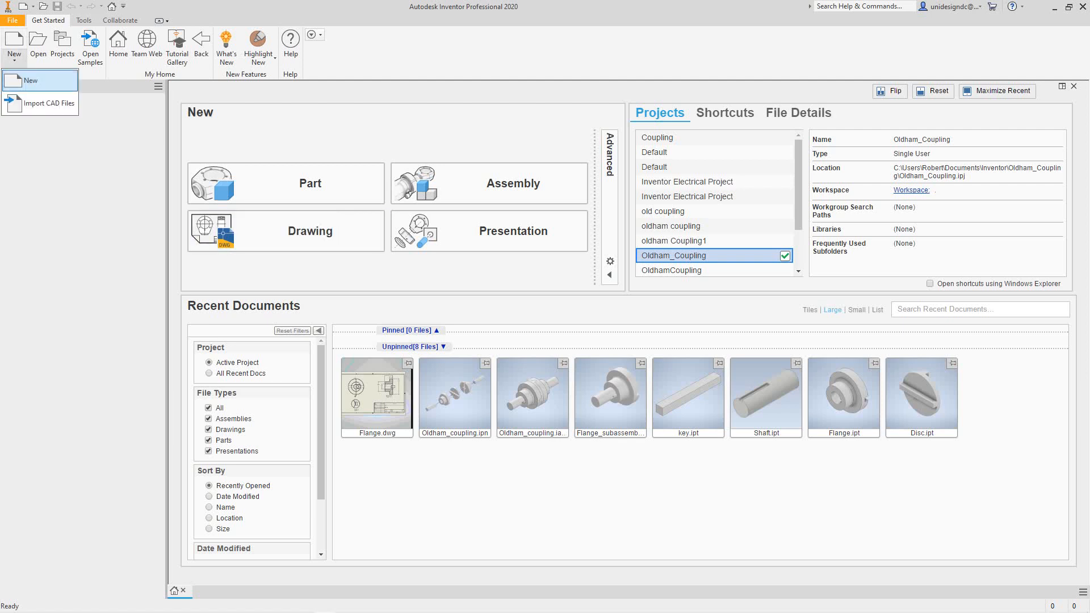
pyautogui.click(30, 81)
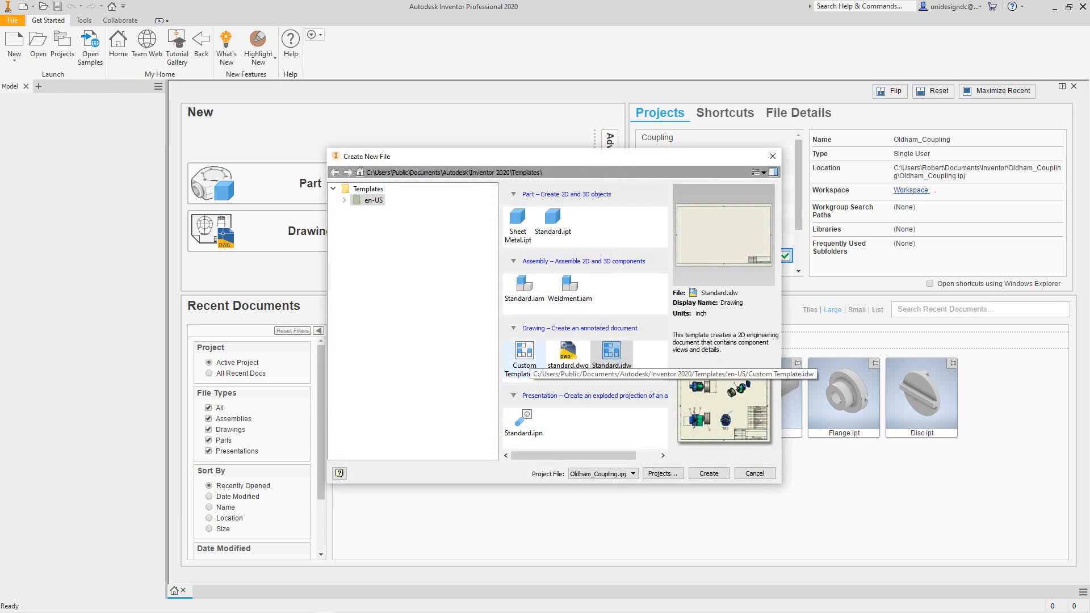
pyautogui.click(524, 352)
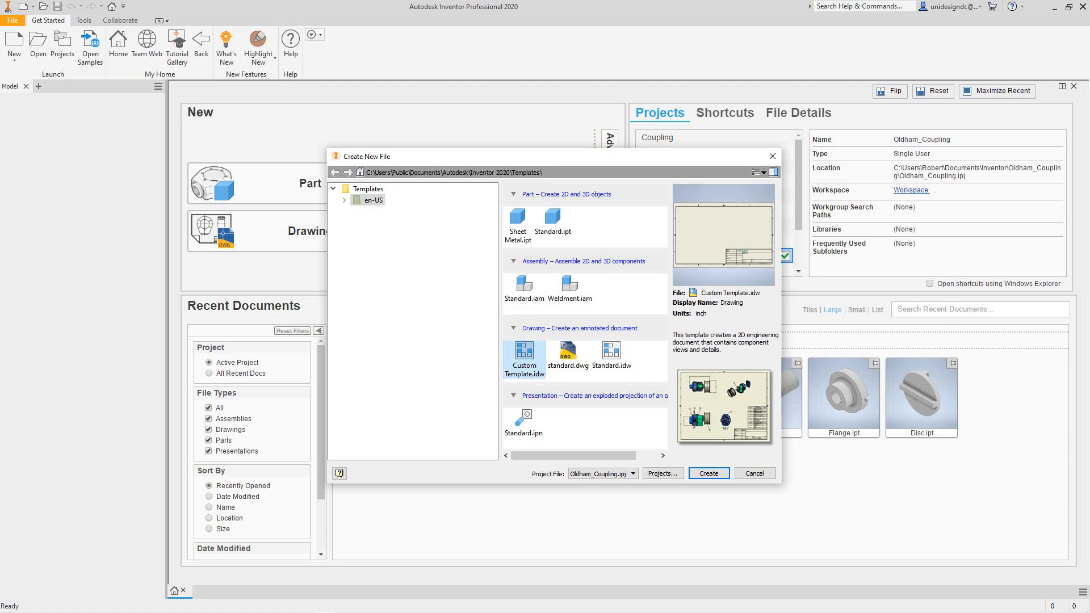
pyautogui.click(708, 473)
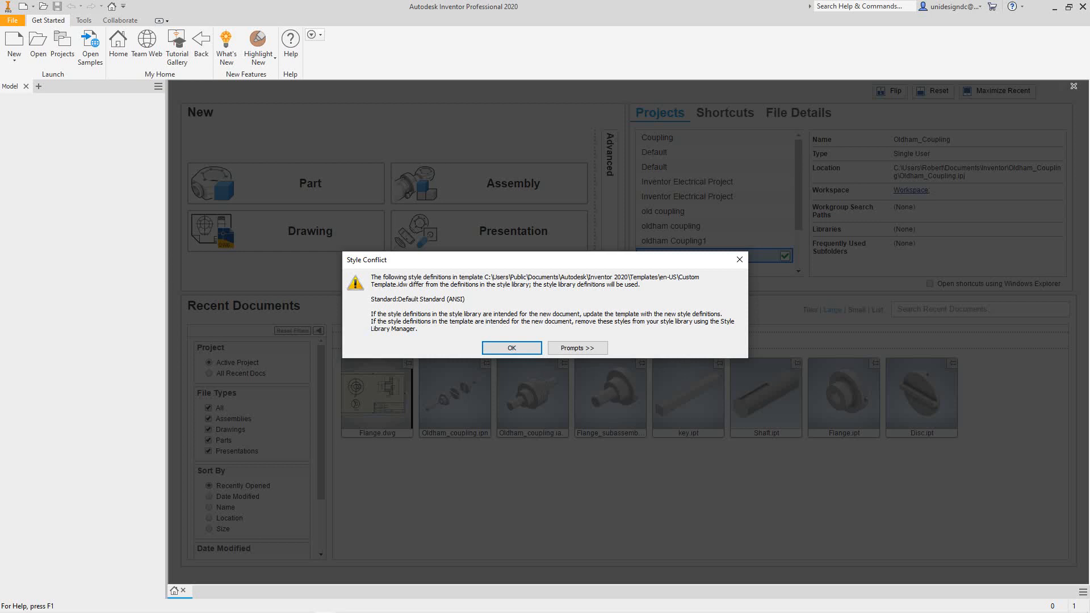
pyautogui.press('Return')
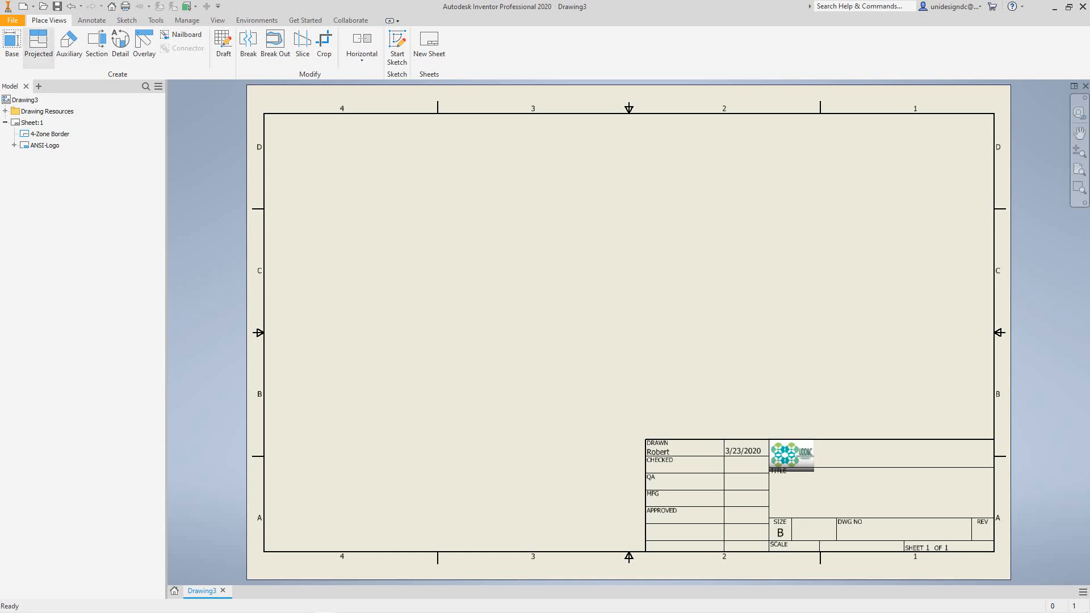
# Start a base view at 1:1 scale using the Disc.ipt model from the Oldham_Coupling workspace
pyautogui.click(11, 42)
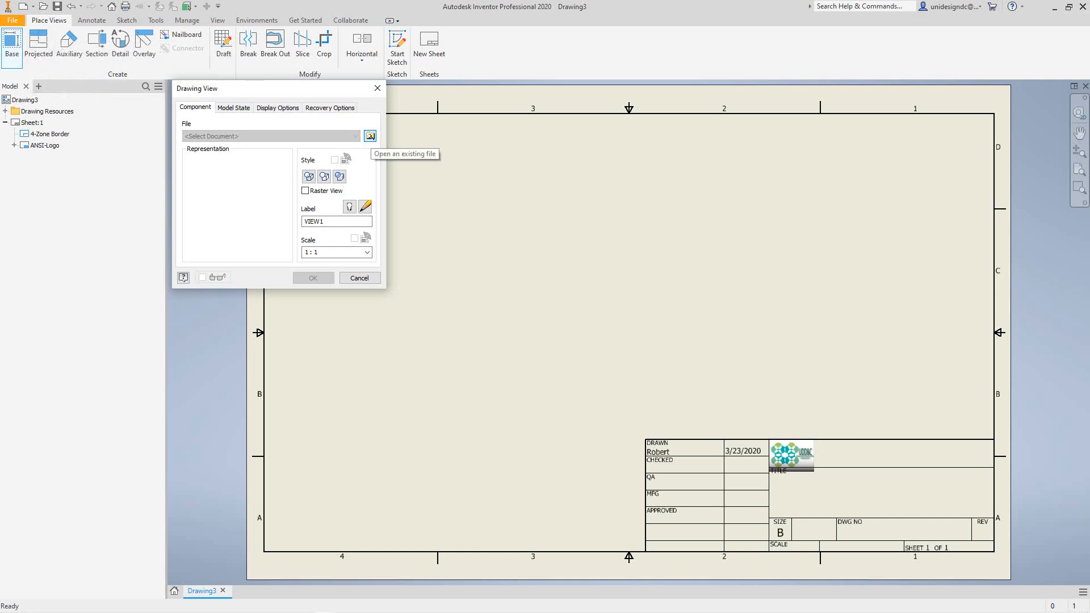
pyautogui.click(370, 136)
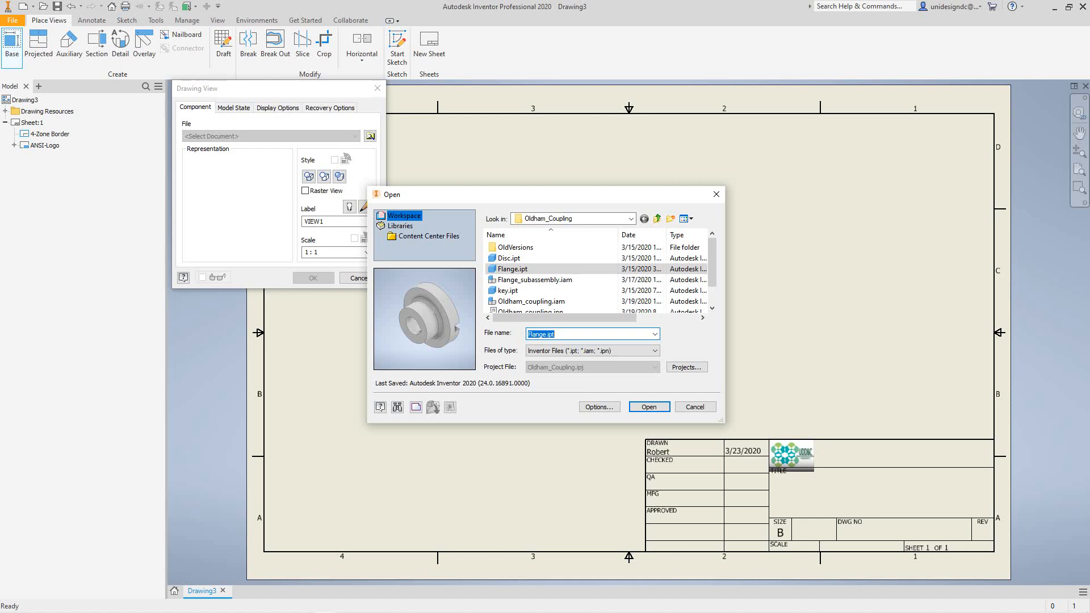
pyautogui.click(509, 258)
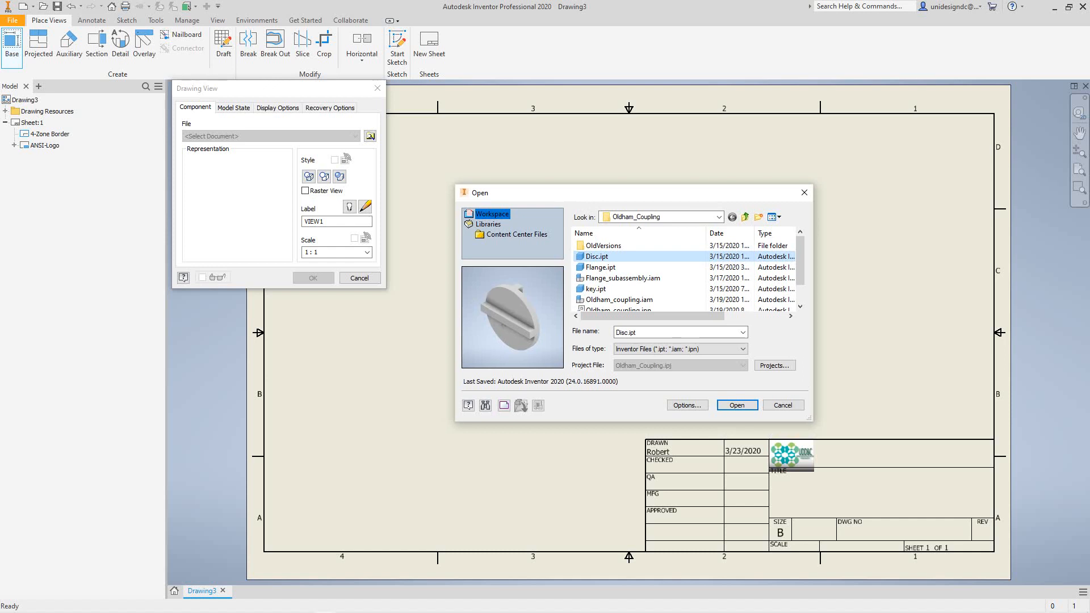
pyautogui.press('Return')
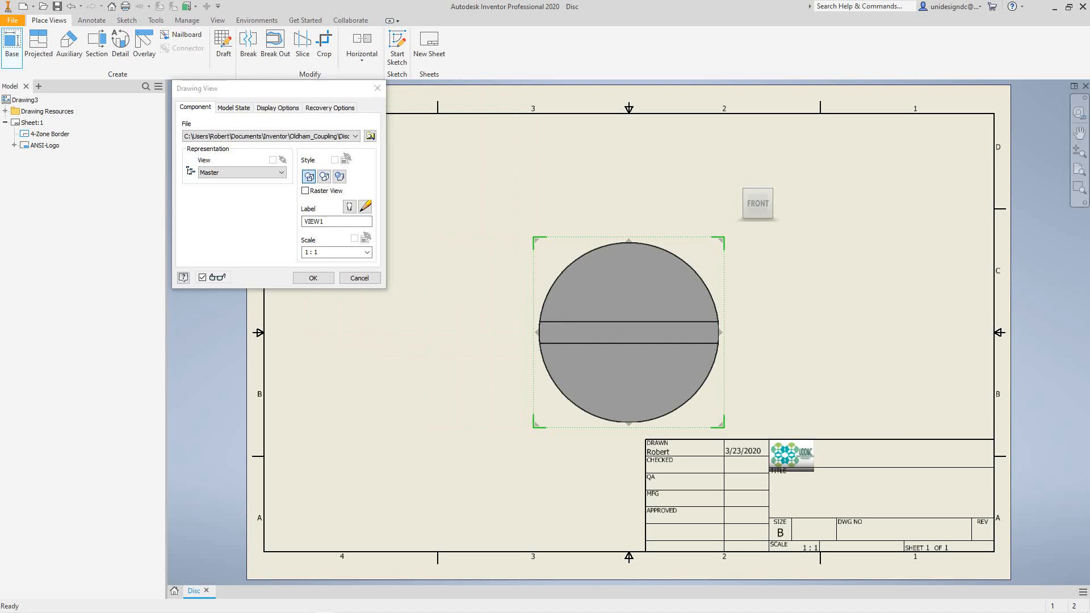
# Position the disc's front view in the upper-left area of the sheet, add a projected view directly below it, and finish the views
pyautogui.moveTo(628, 332); pyautogui.dragTo(548, 271)
pyautogui.middleClick(548, 271)
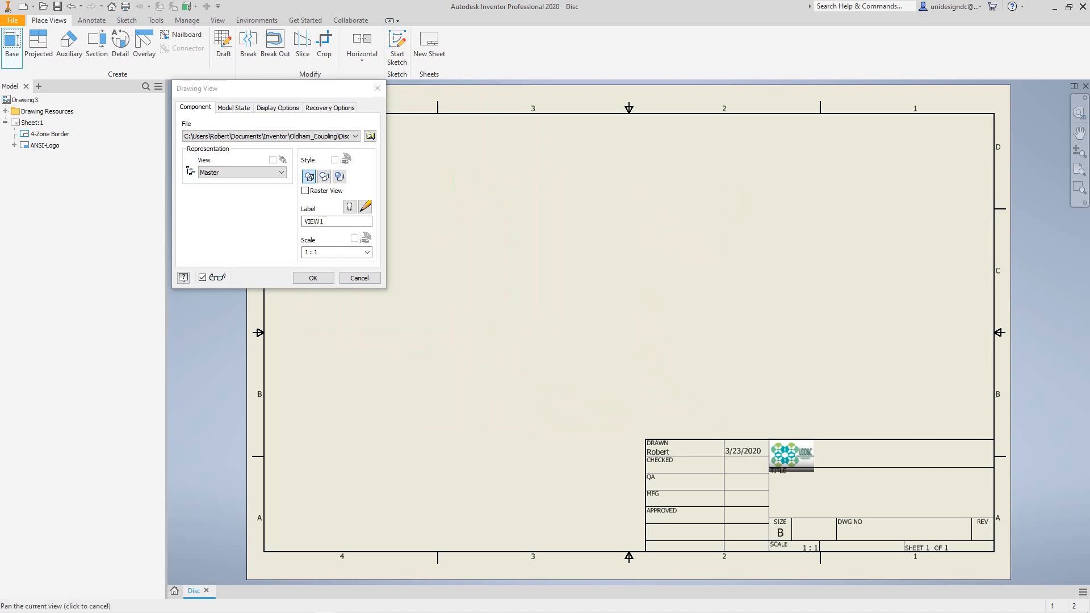
pyautogui.moveTo(548, 271); pyautogui.dragTo(739, 334, button='middle')
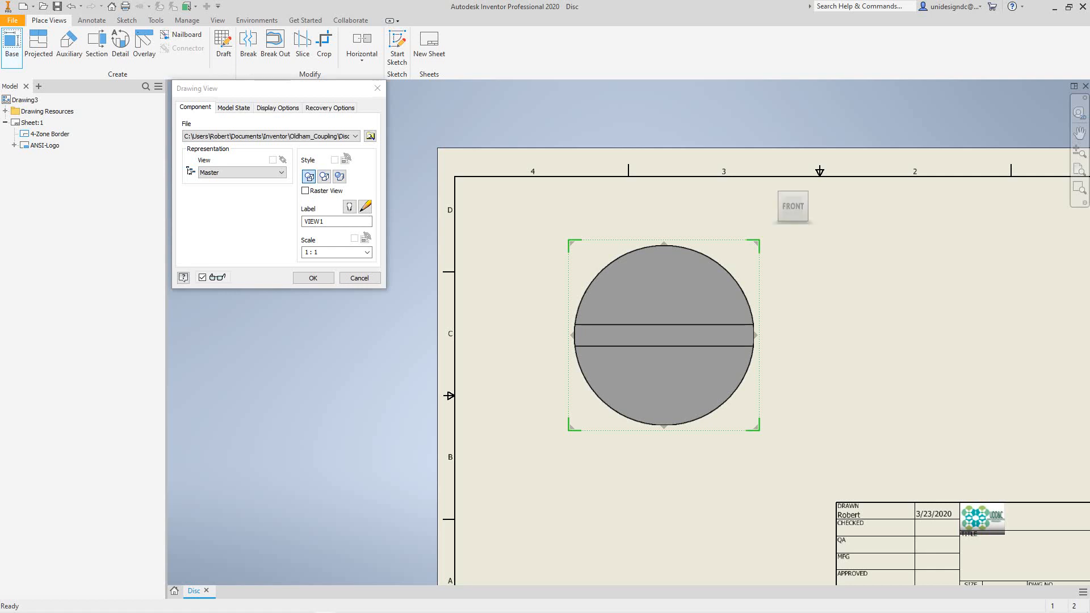
pyautogui.scroll(3, 664, 335)
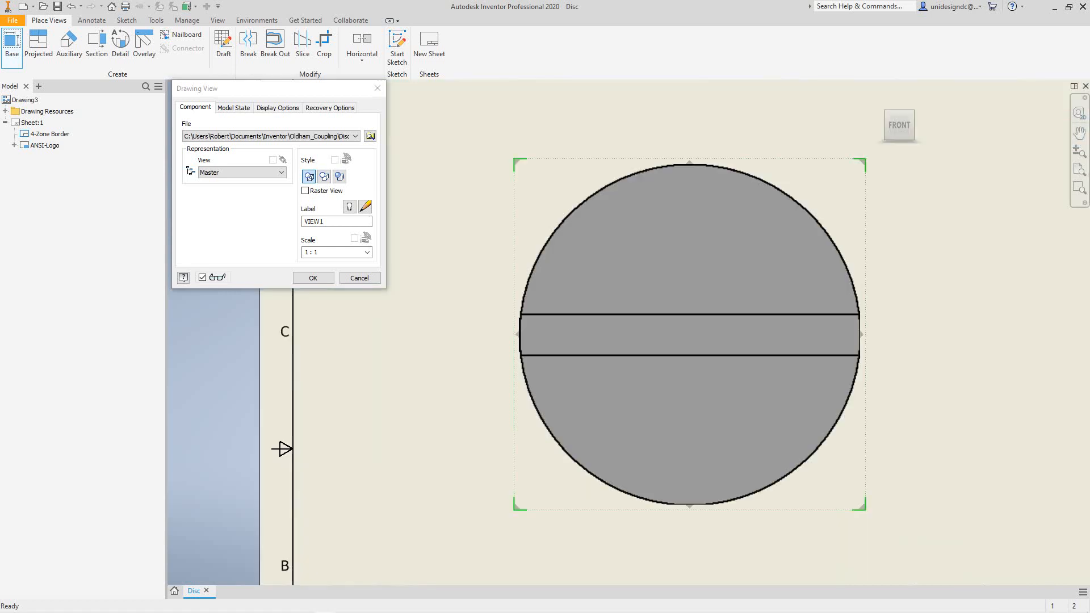
pyautogui.scroll(-4, 666, 338)
pyautogui.scroll(4, 689, 335)
pyautogui.scroll(-4, 660, 335)
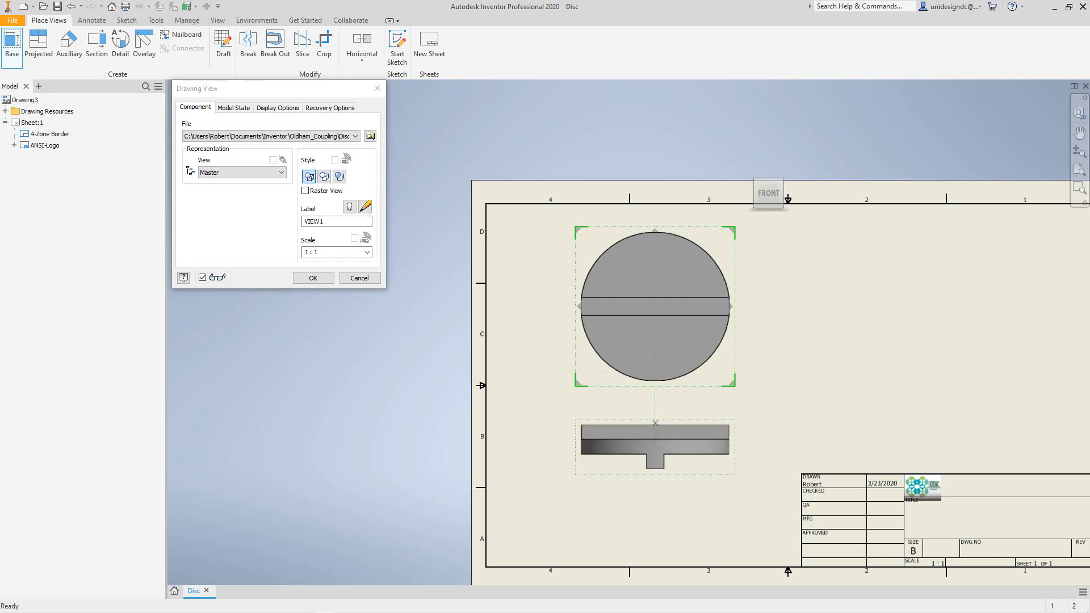
pyautogui.rightClick(664, 456)
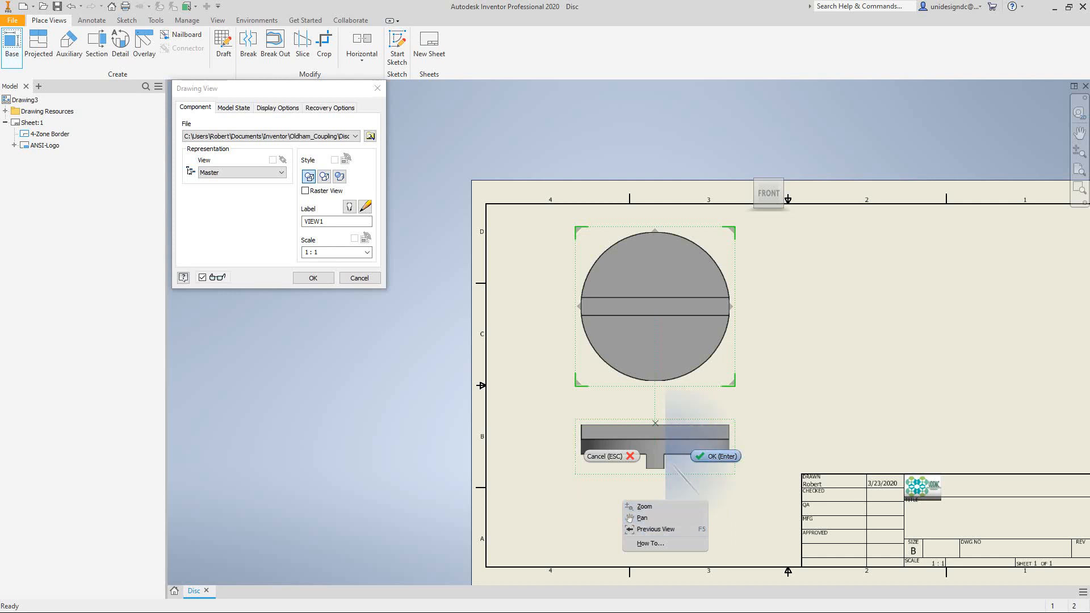
pyautogui.press('Return')
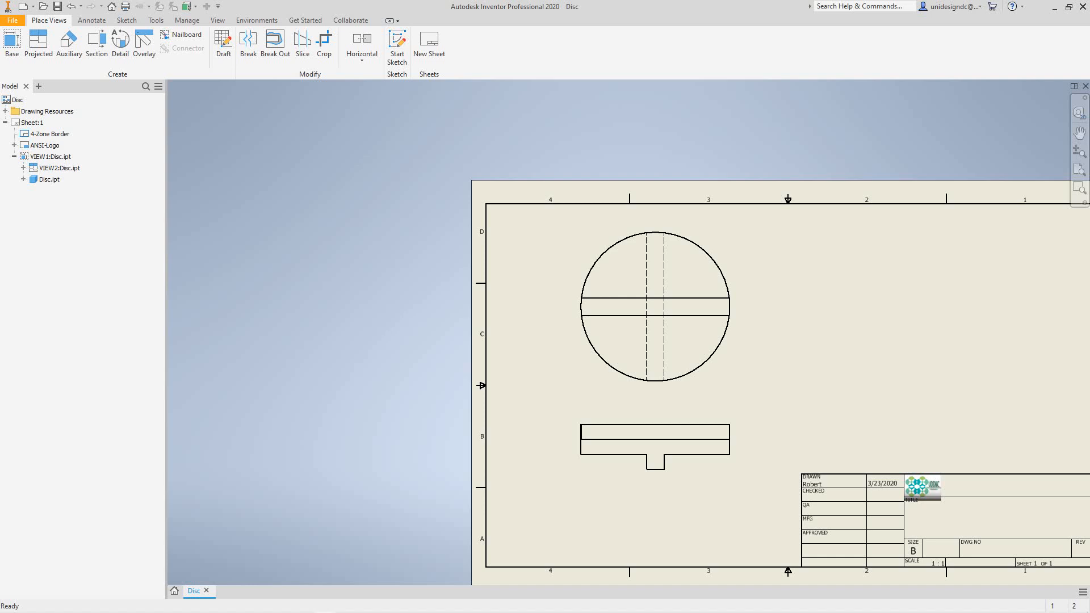
# Add a radius dimension to the disc's upper arc in the front view, placed outside its upper-right edge, without editing the text
pyautogui.scroll(5, 819, 407)
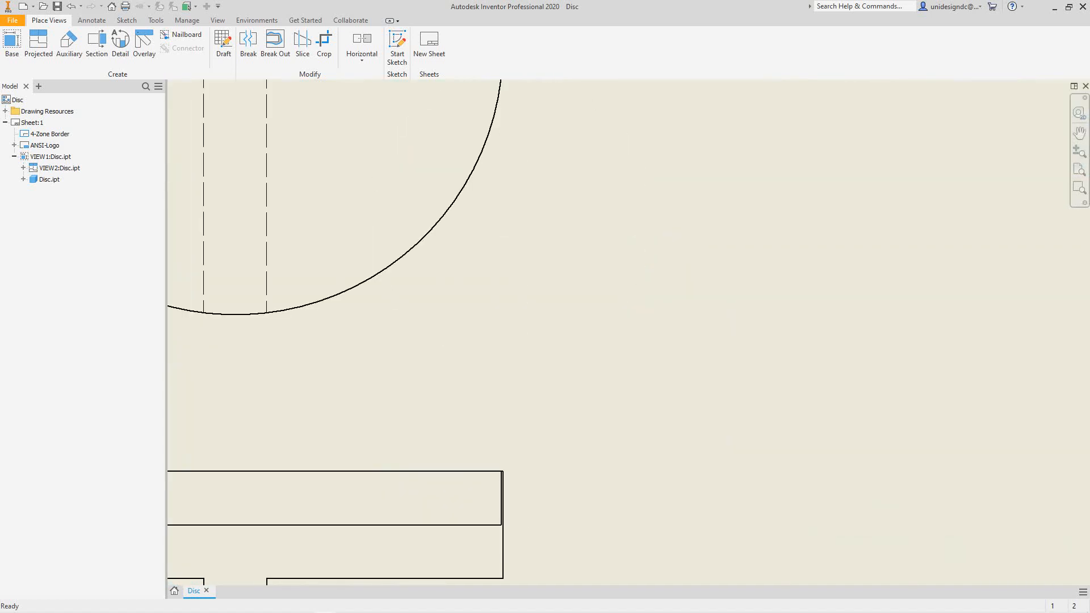
pyautogui.scroll(-4, 818, 407)
pyautogui.moveTo(818, 407); pyautogui.dragTo(714, 407, button='middle')
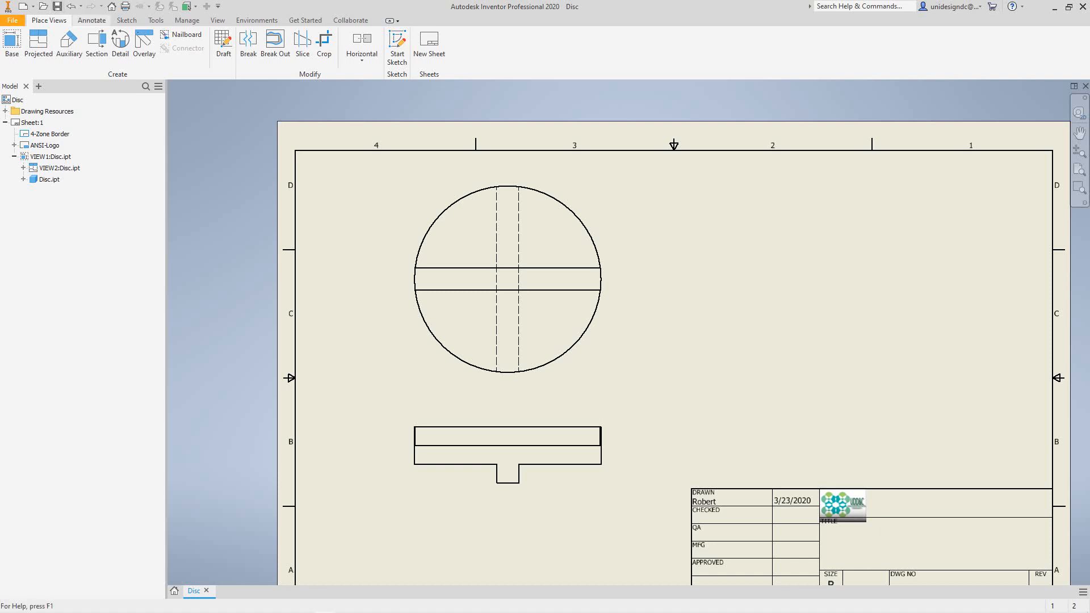
pyautogui.click(92, 20)
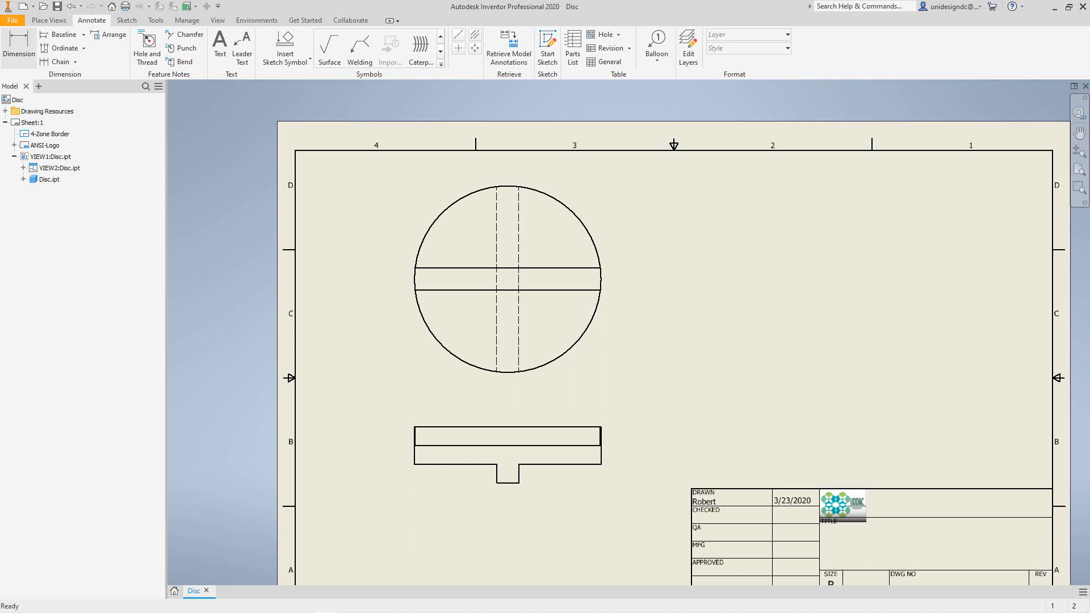
pyautogui.click(19, 44)
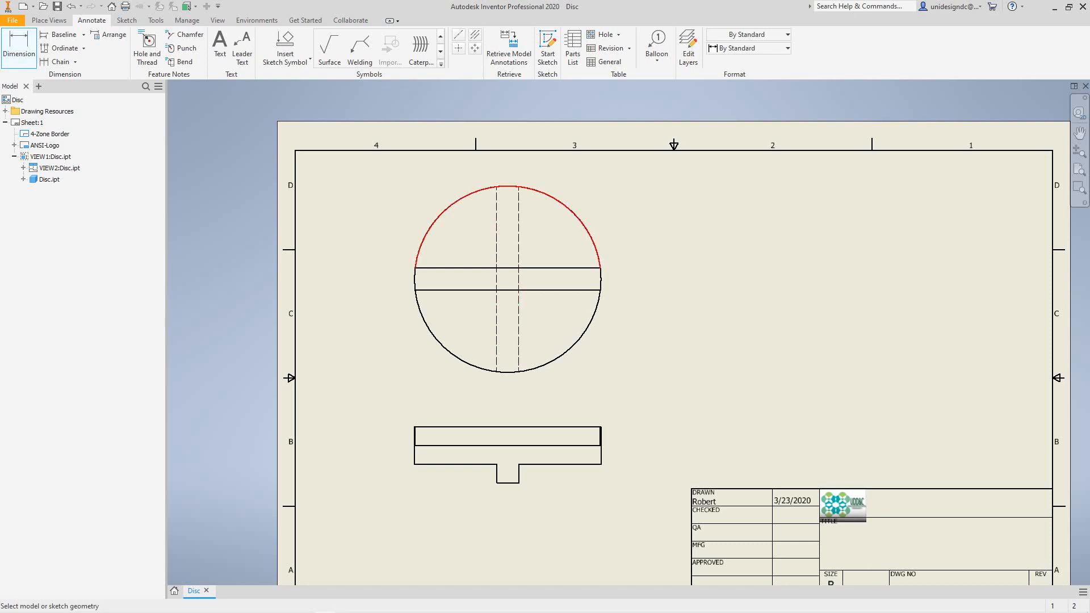
pyautogui.click(508, 186)
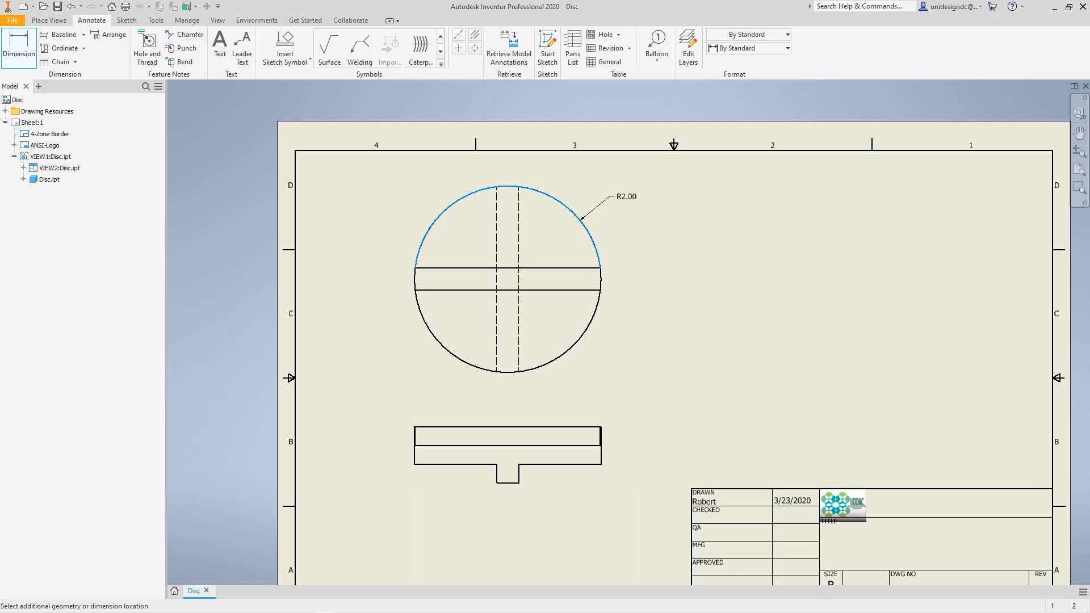
pyautogui.click(617, 196)
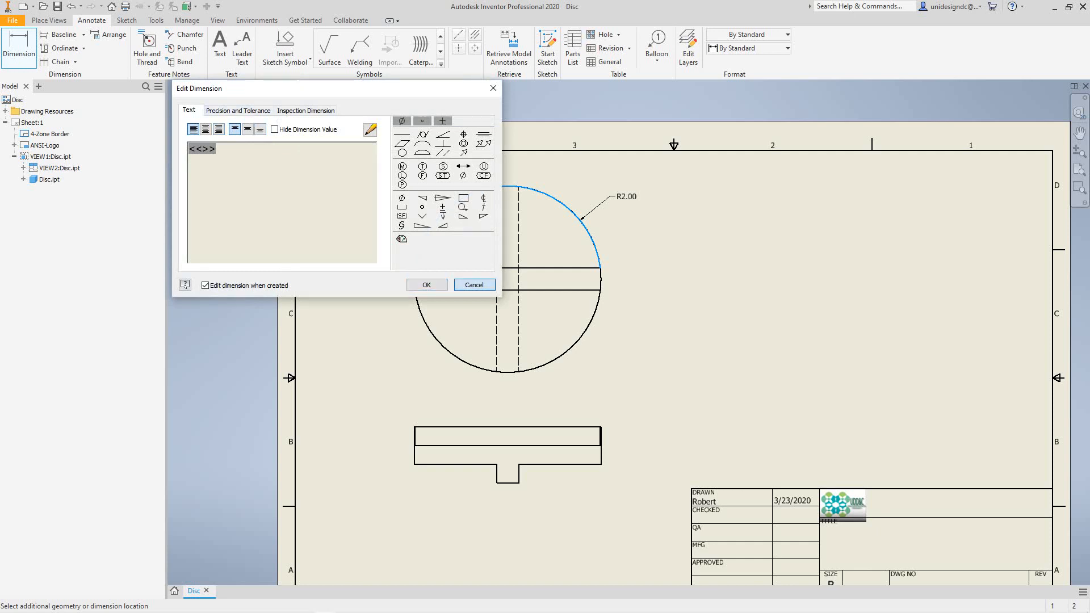
pyautogui.click(493, 88)
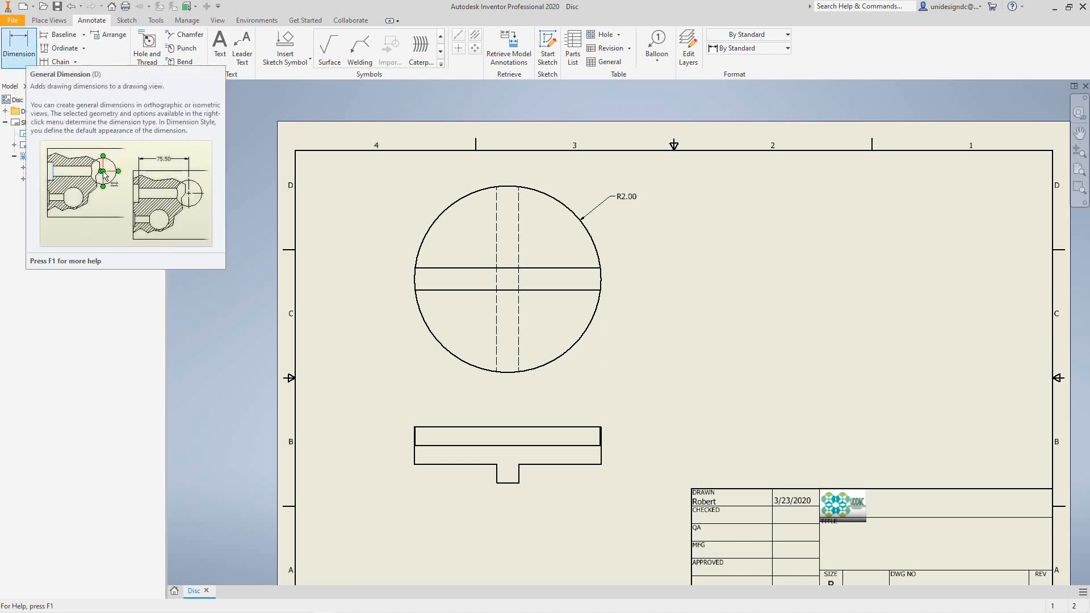
# Try a horizontal length dimension on the slot's lower edge in the front view, placed inside the disc, and undo it
pyautogui.click(19, 46)
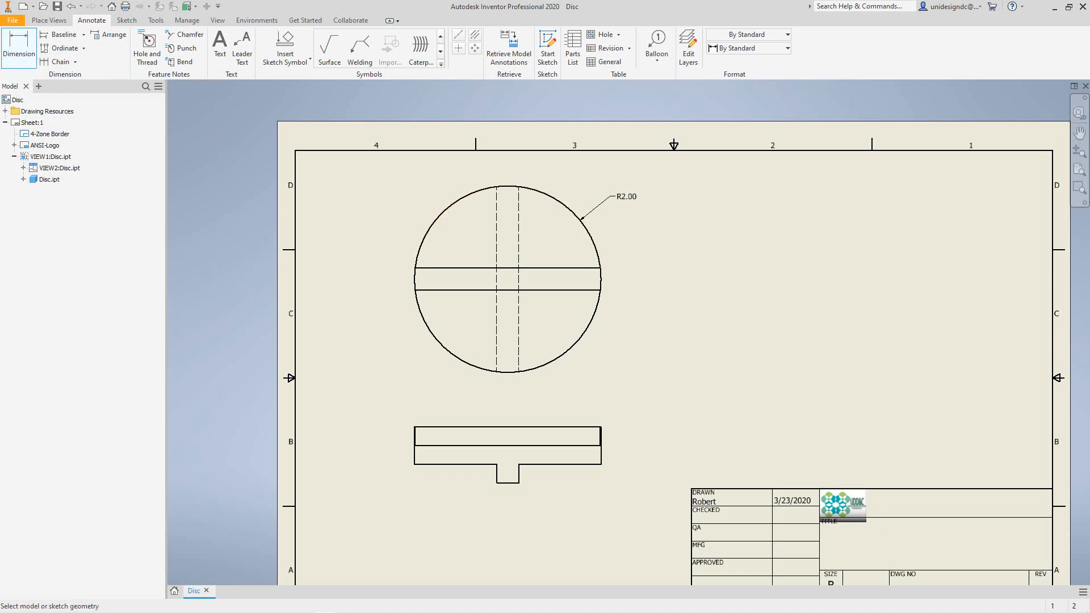
pyautogui.click(545, 290)
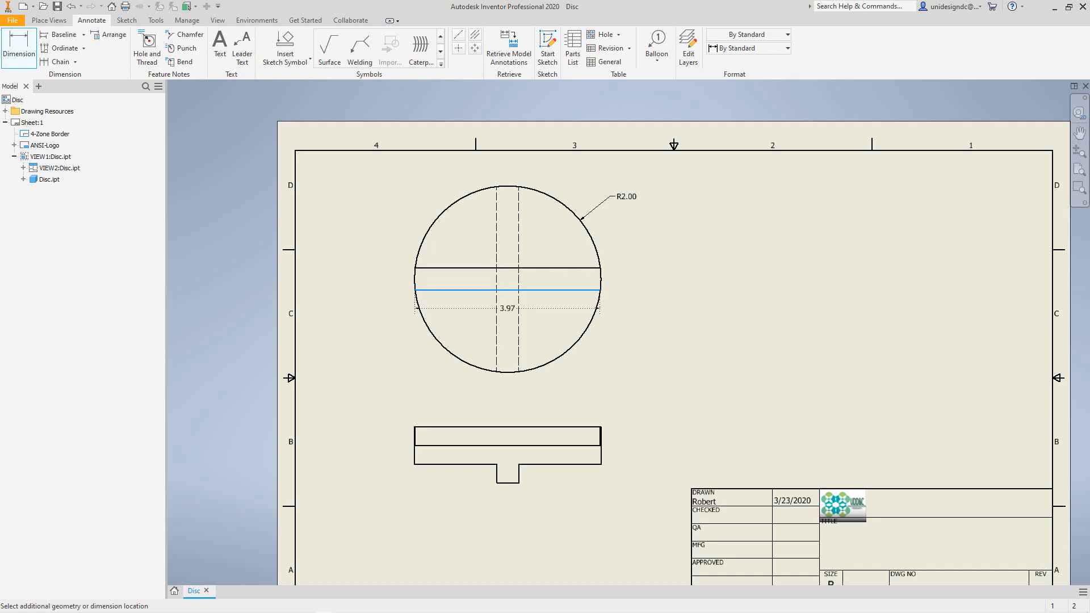
pyautogui.click(507, 309)
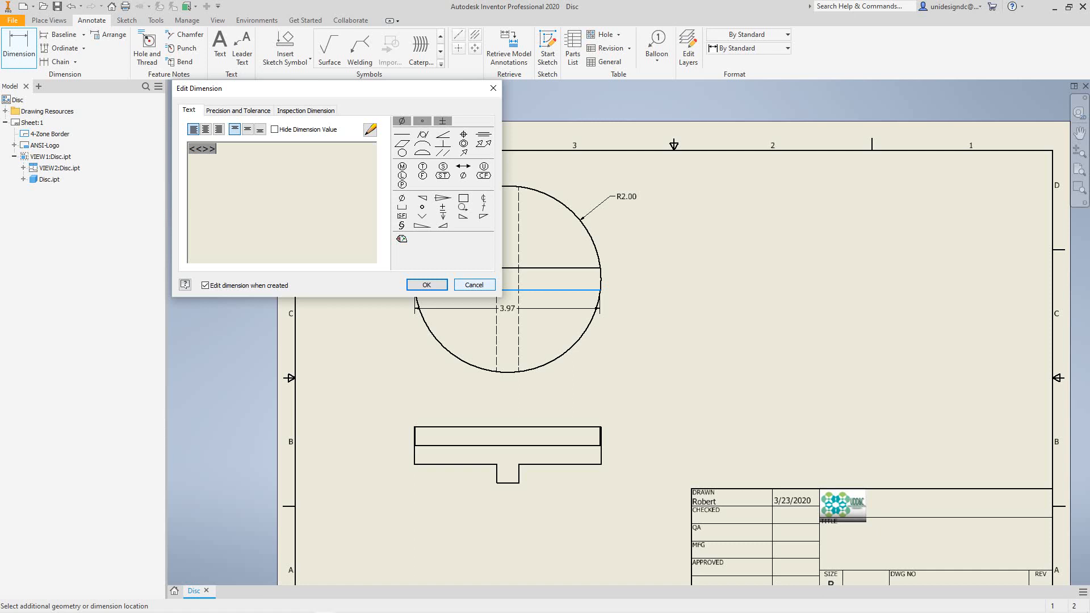
pyautogui.click(426, 285)
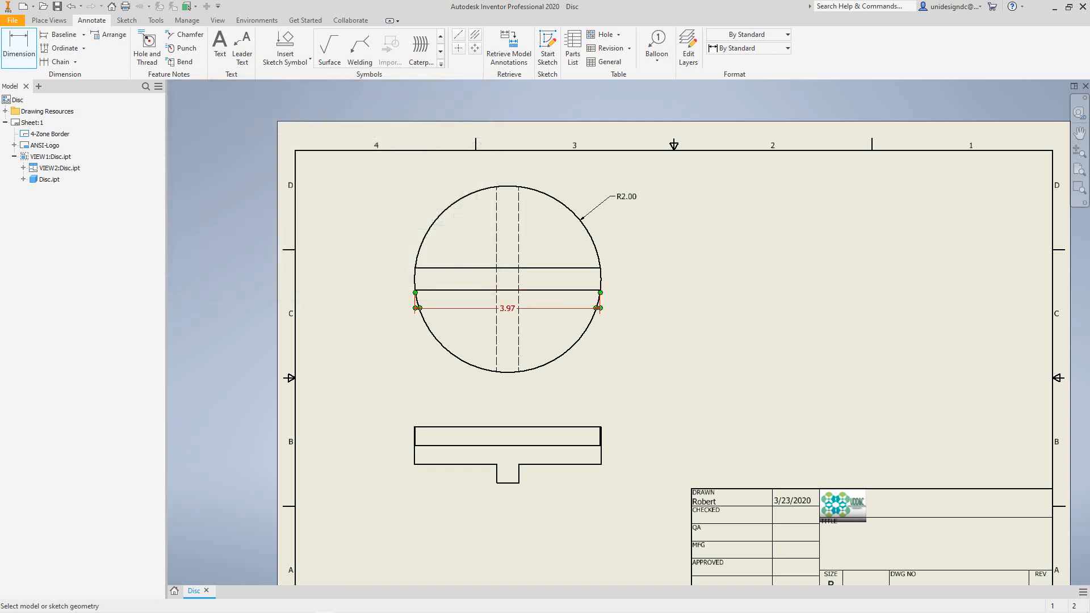
pyautogui.click(507, 309)
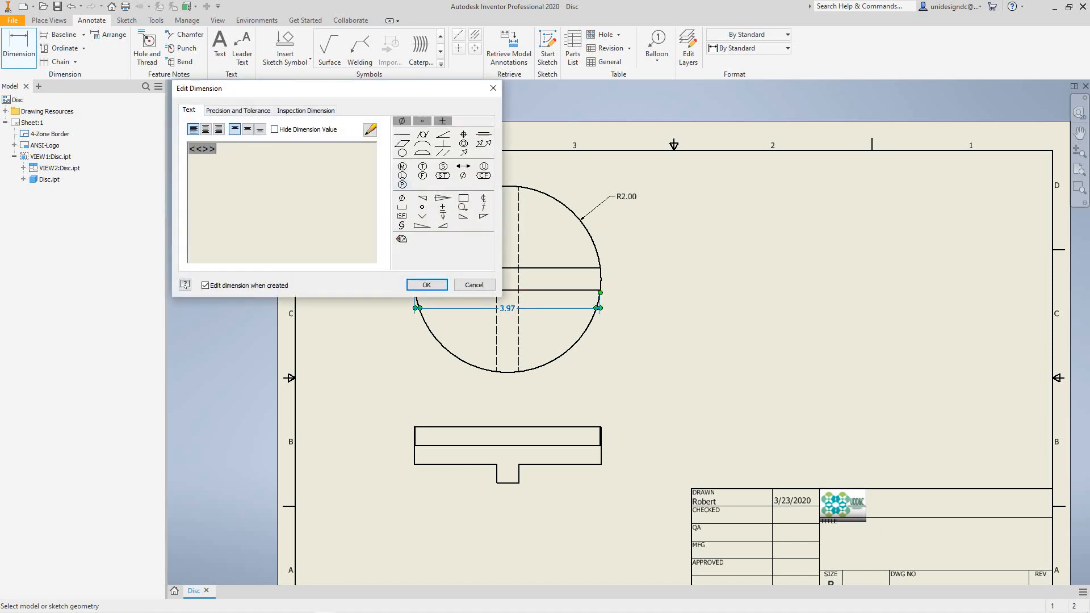
pyautogui.click(474, 284)
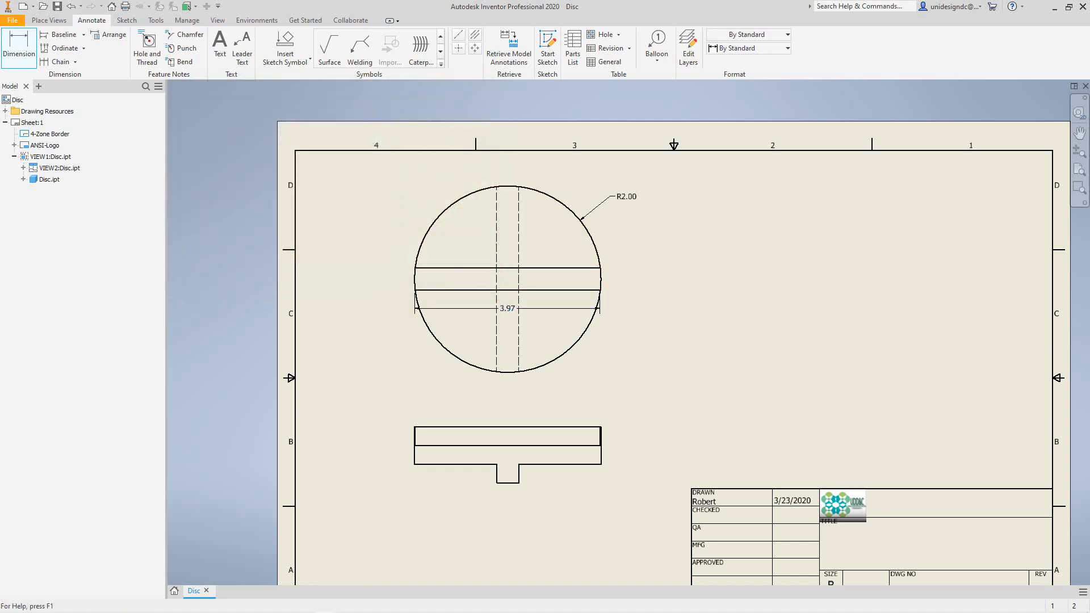
pyautogui.click(71, 6)
pyautogui.scroll(3, 678, 325)
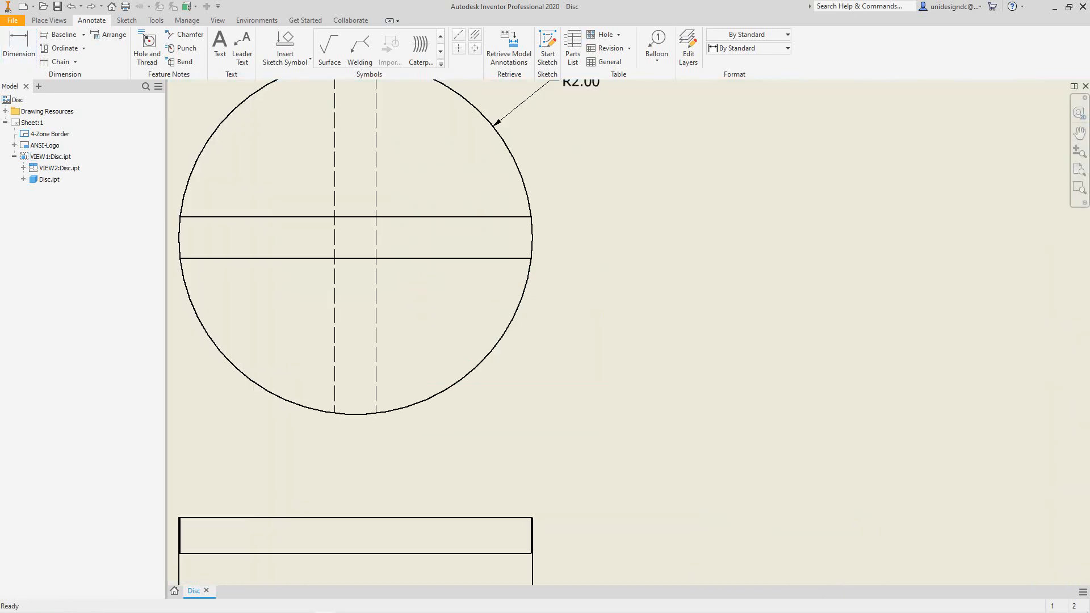
pyautogui.scroll(-3, 519, 237)
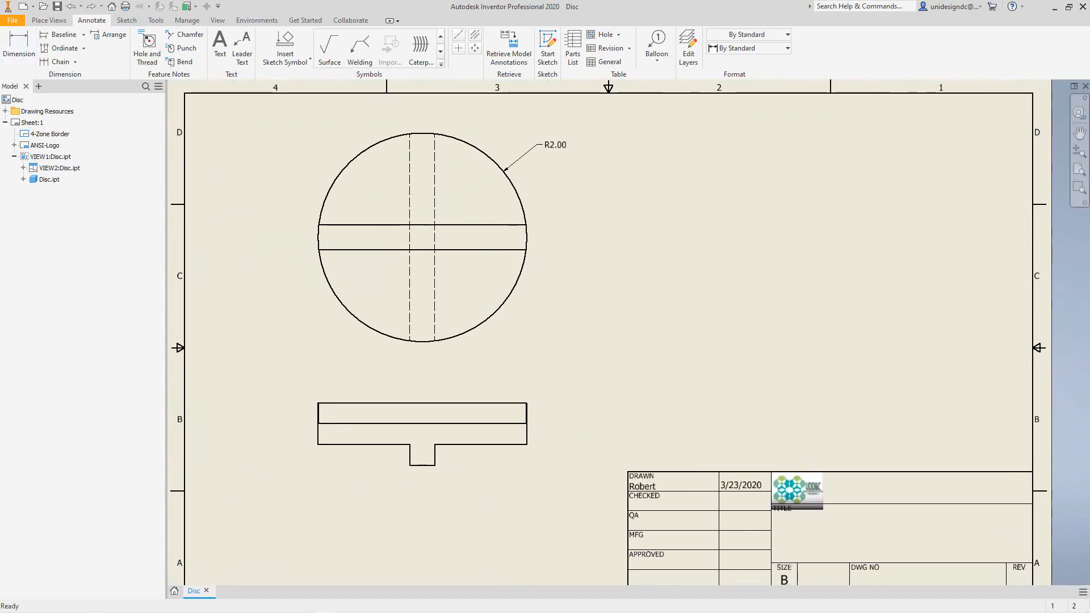
pyautogui.scroll(1, 688, 405)
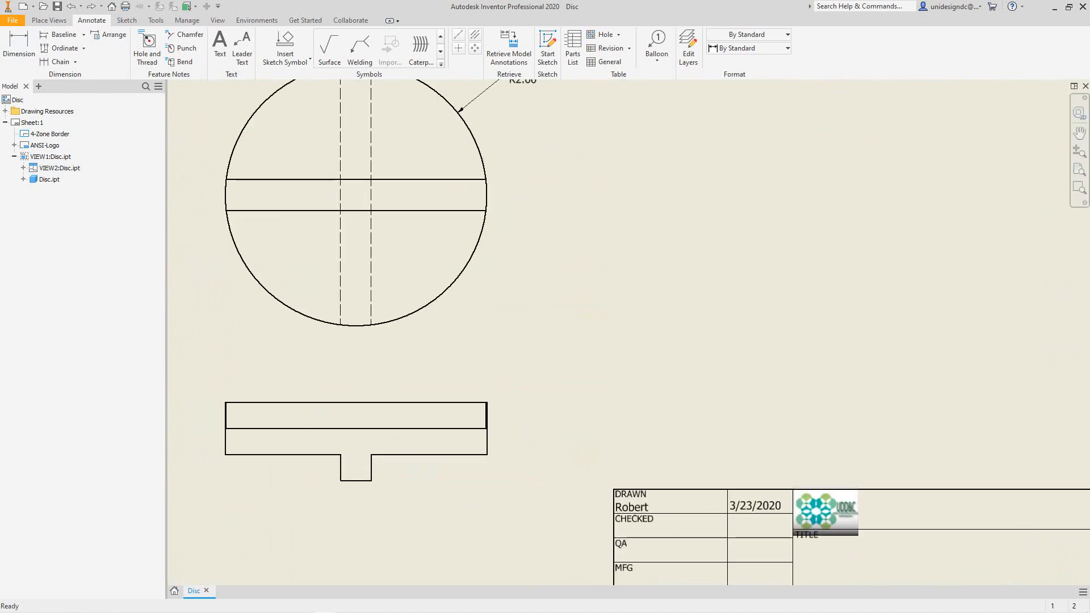
pyautogui.moveTo(688, 405); pyautogui.dragTo(684, 377, button='middle')
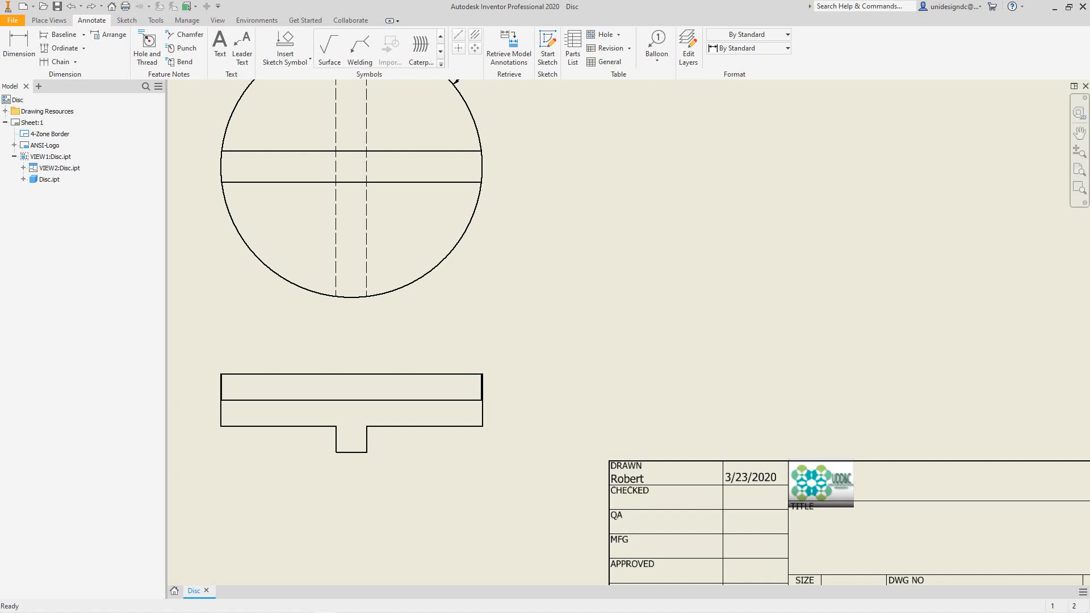
pyautogui.scroll(-5, 585, 296)
pyautogui.moveTo(585, 297)
pyautogui.mouseDown(button='middle')
pyautogui.moveTo(581, 313)
pyautogui.moveTo(504, 371)
pyautogui.mouseUp(button='middle')
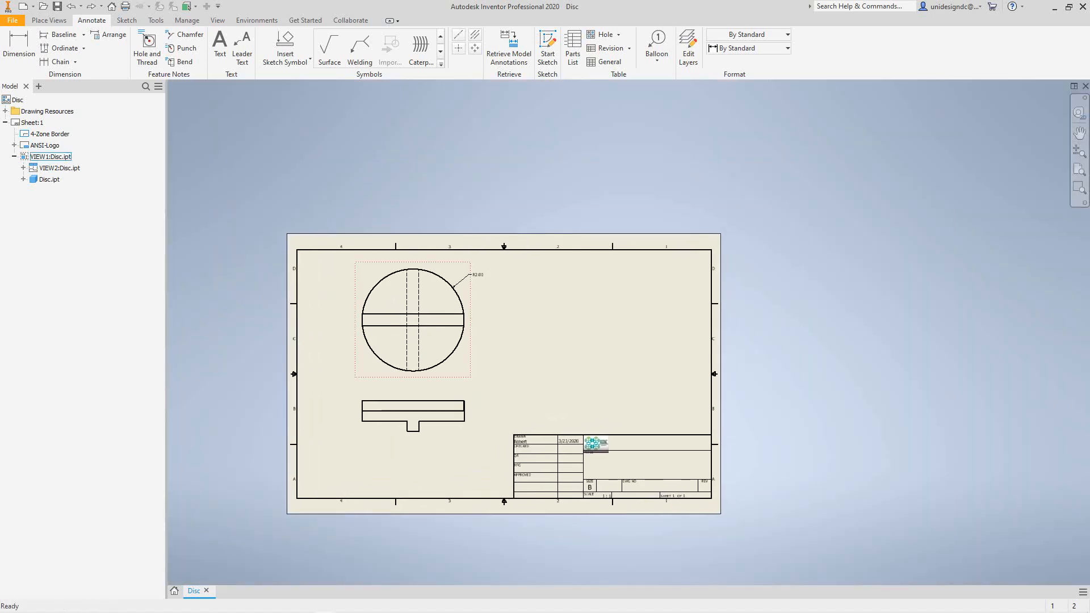
pyautogui.scroll(-3, 461, 354)
pyautogui.scroll(-5, 472, 355)
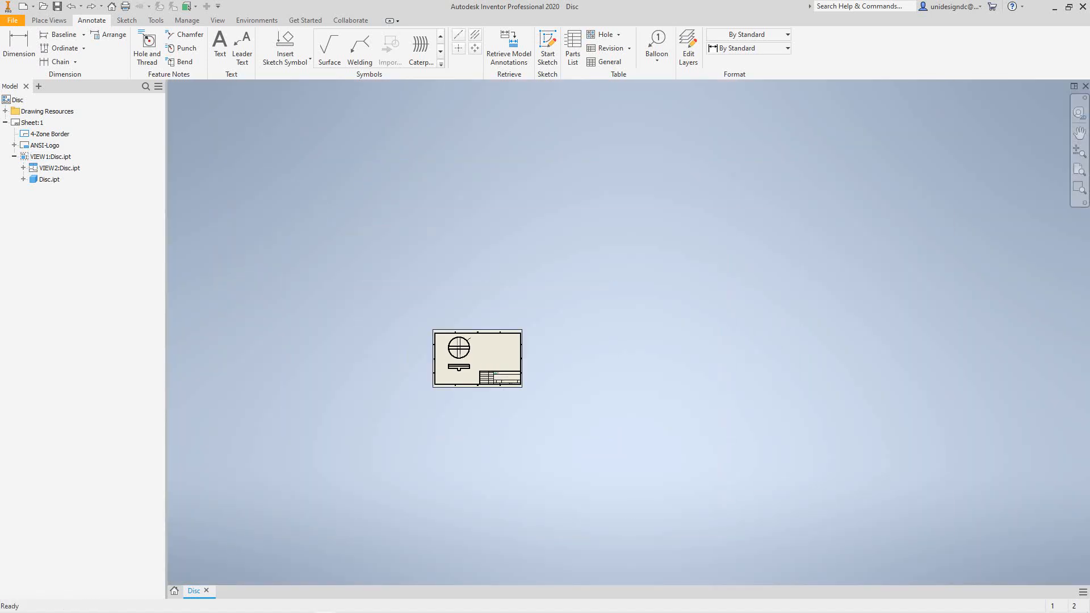
pyautogui.scroll(9, 472, 355)
pyautogui.scroll(3, 472, 354)
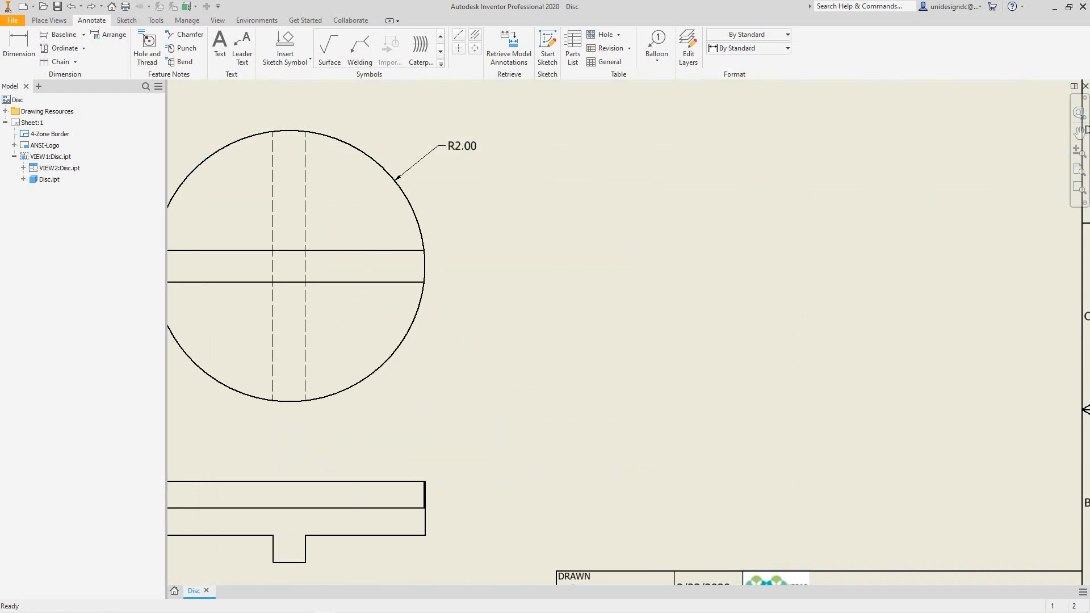
# Dimension the slot's width between its two horizontal edges in the front view, placed just right of the disc, keeping the default text
pyautogui.press('Home')
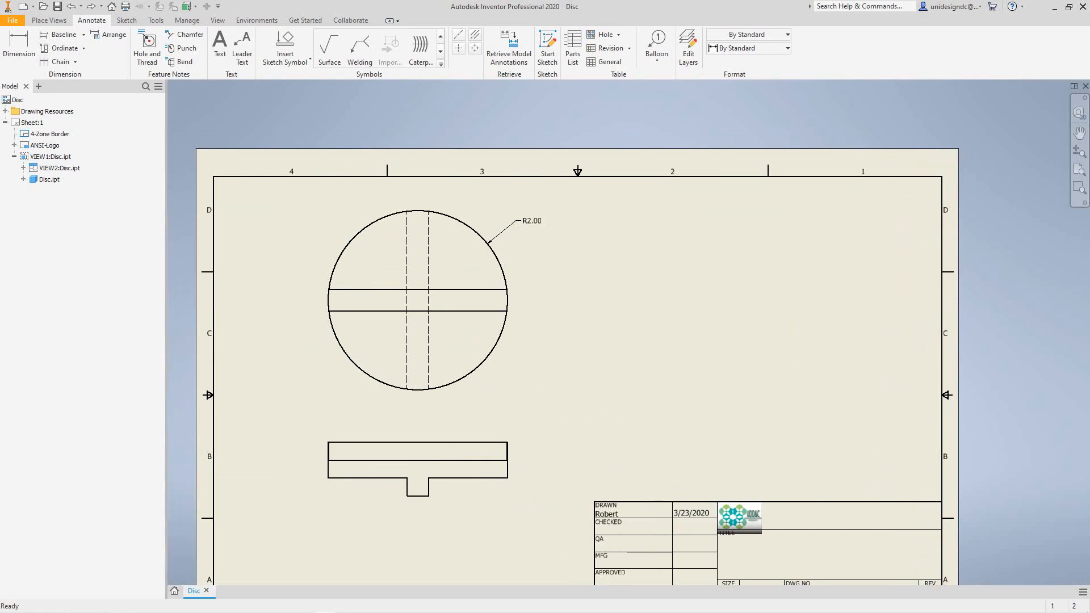
pyautogui.click(19, 47)
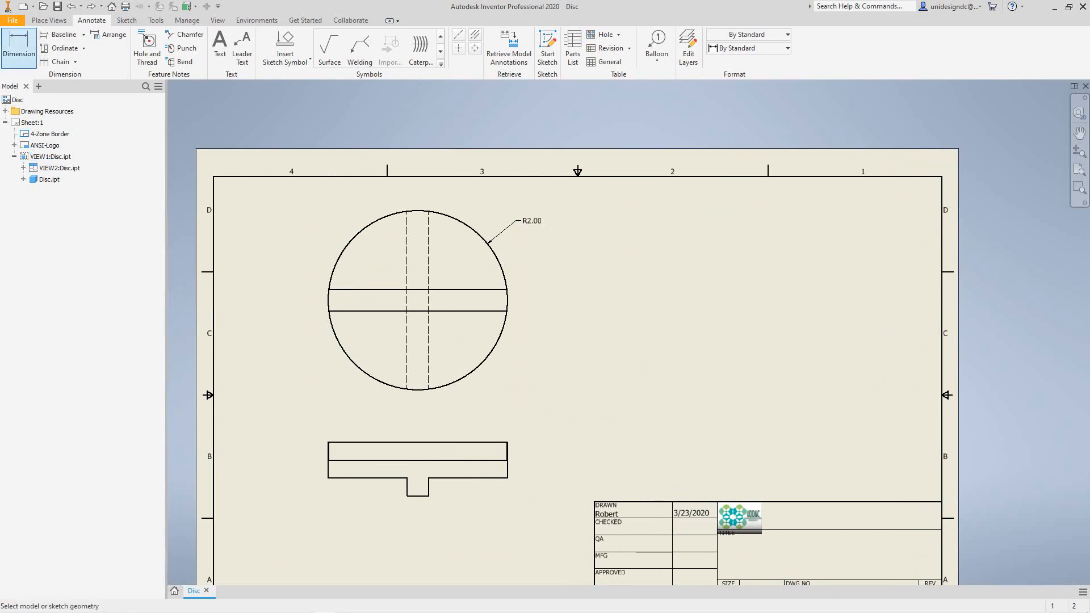
pyautogui.click(386, 290)
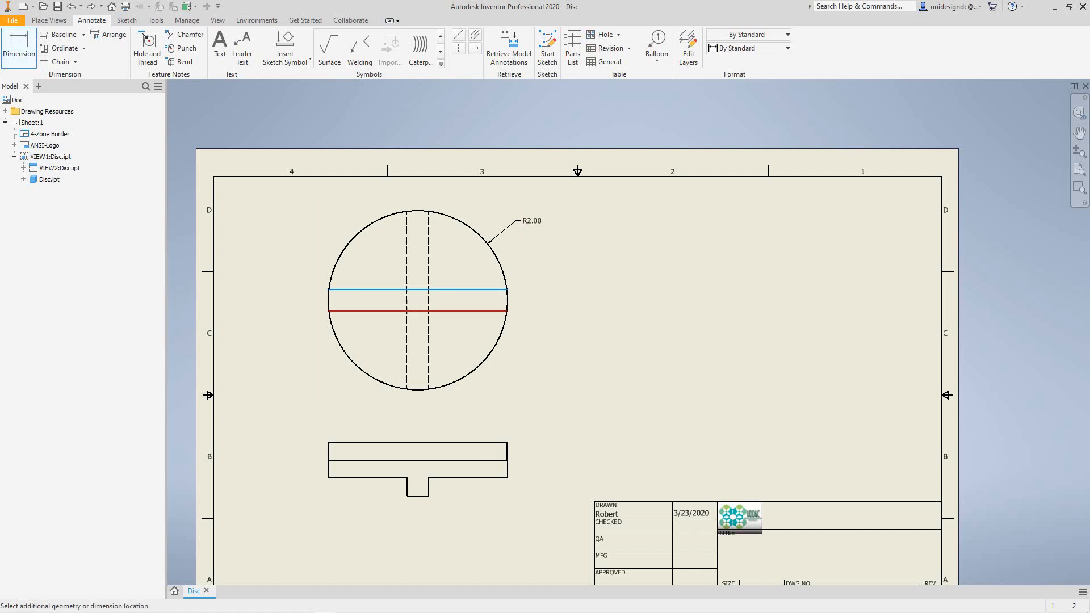
pyautogui.click(386, 311)
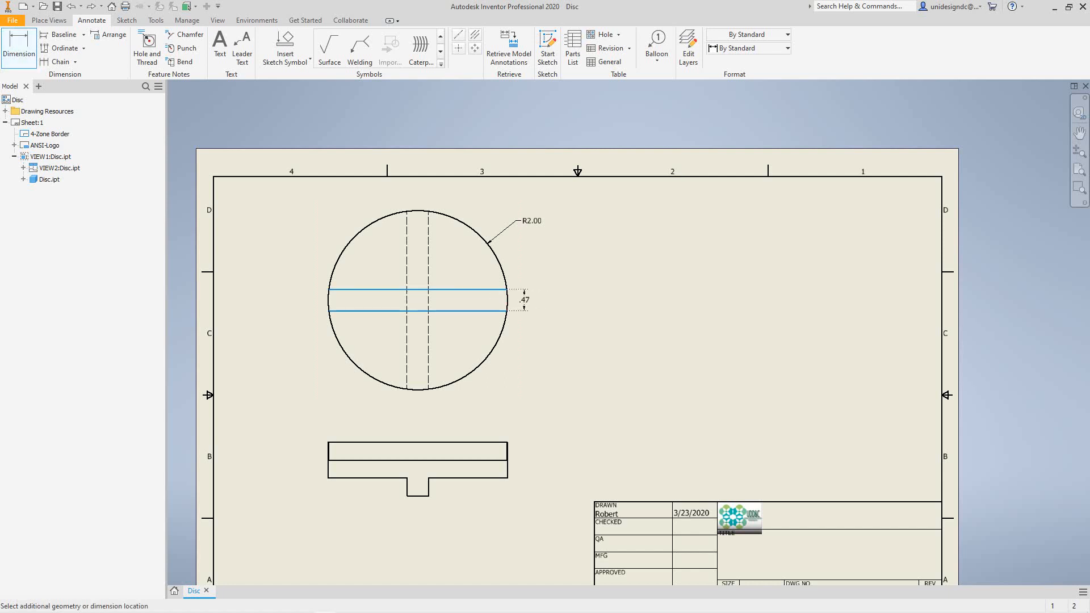
pyautogui.click(525, 300)
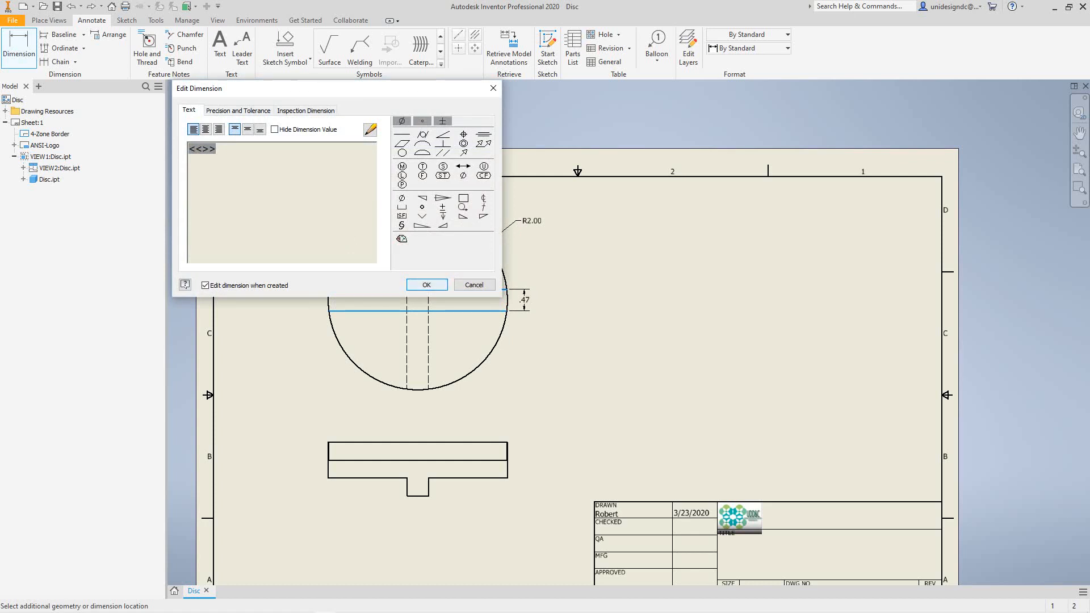
pyautogui.press('Return')
# Dimension the slot's depth from the disc's top edge to the slot floor in the projected view, placed left of the view
pyautogui.moveTo(567, 340); pyautogui.dragTo(573, 272, button='middle')
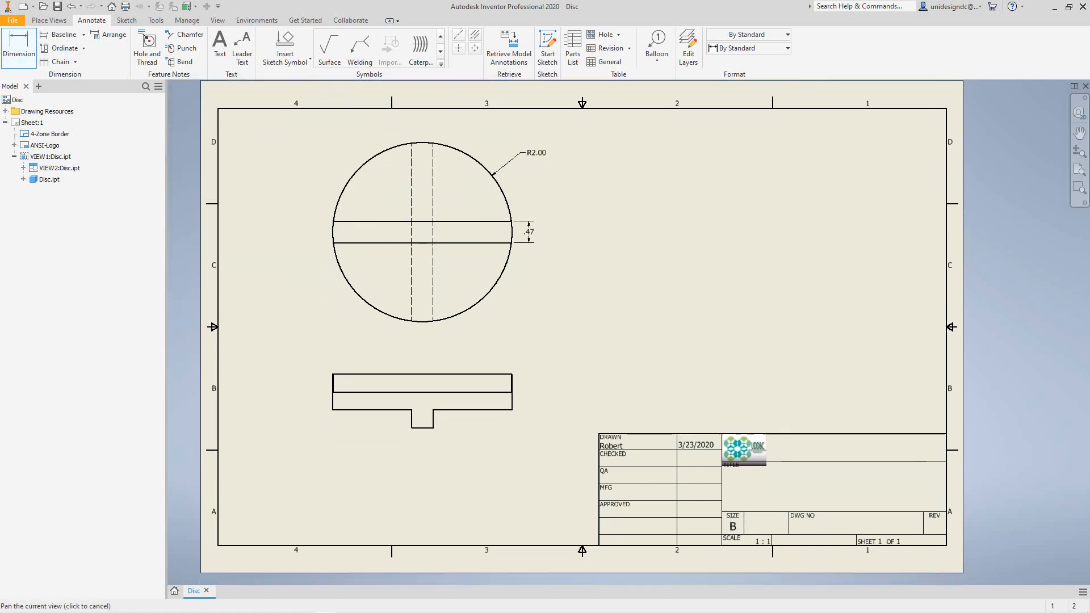
pyautogui.click(422, 374)
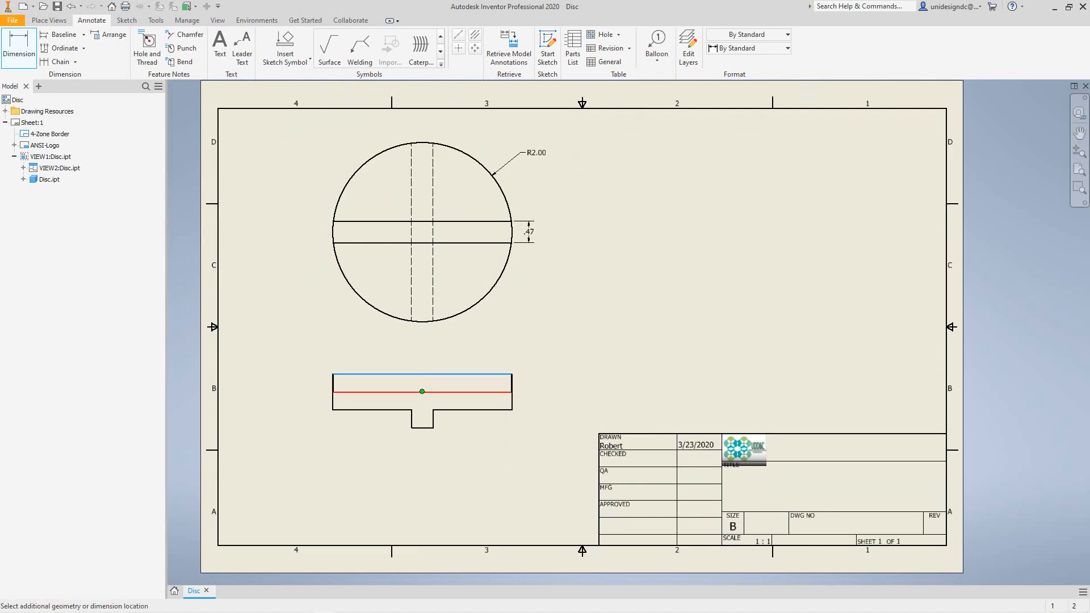
pyautogui.click(422, 391)
pyautogui.click(309, 381)
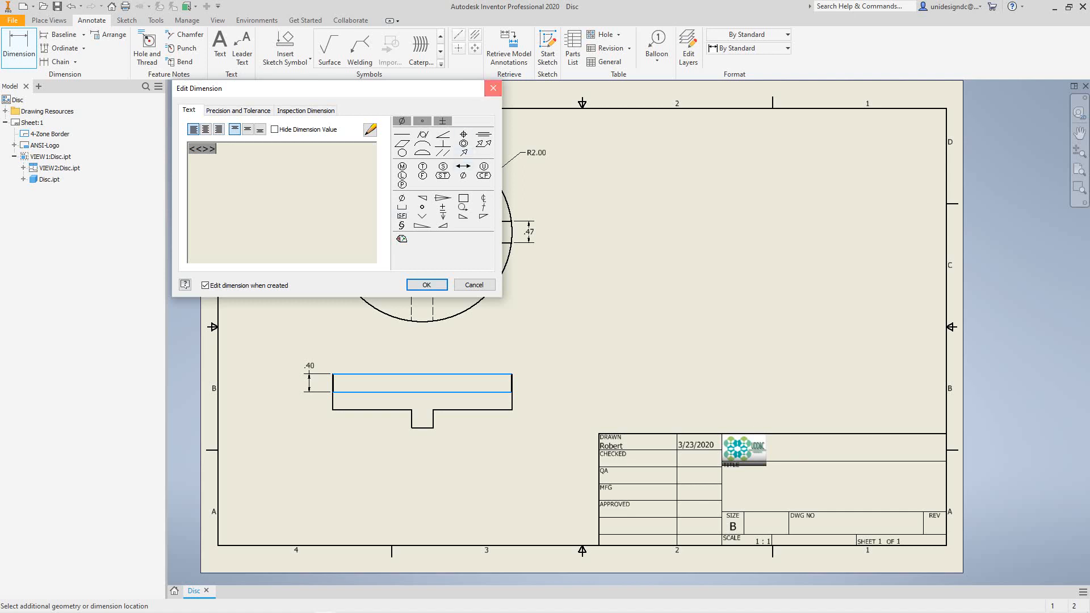
pyautogui.click(493, 88)
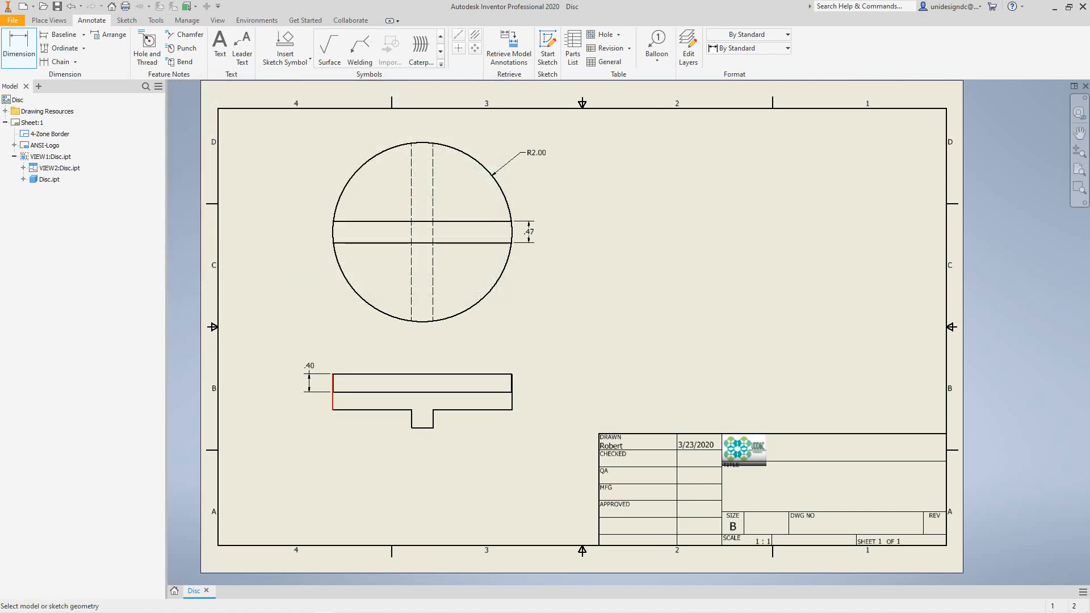
# Dimension the disc's overall width above the projected view and its body thickness right of it, keeping the default text
pyautogui.click(333, 400)
pyautogui.click(511, 397)
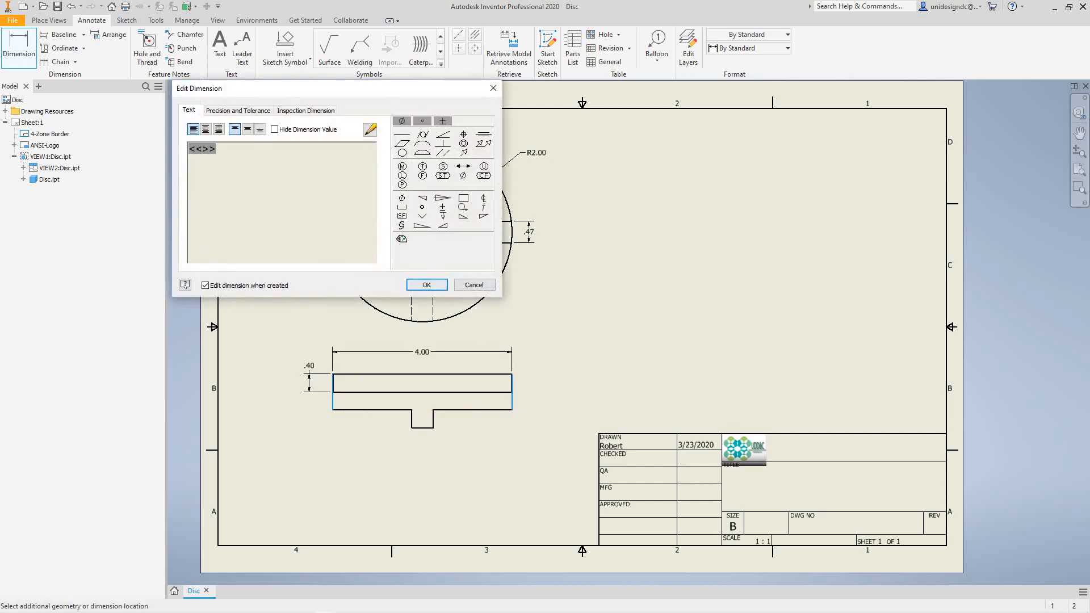
pyautogui.press('Return')
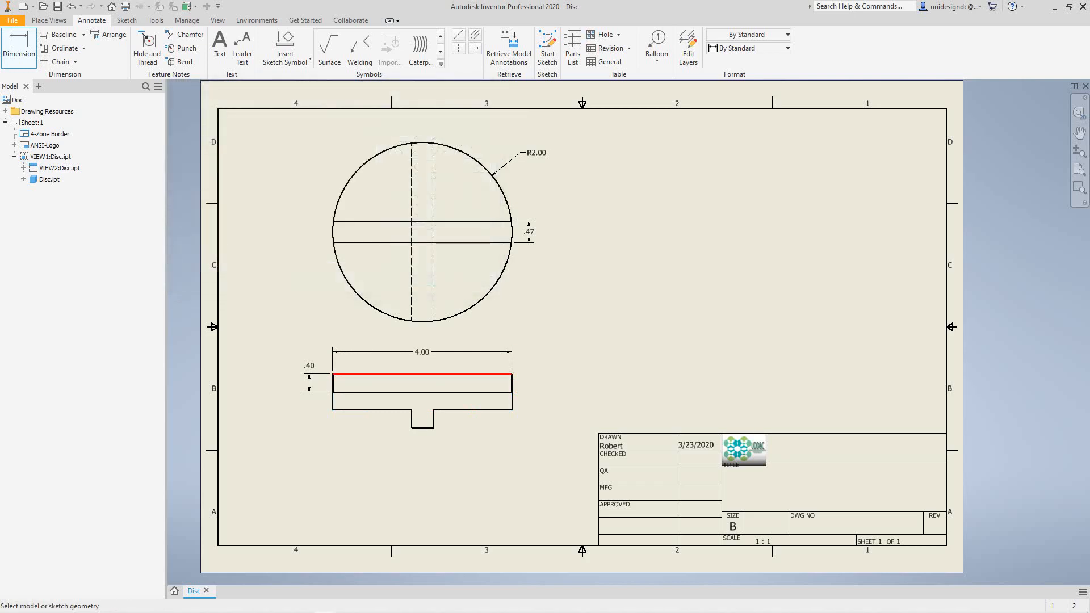
pyautogui.click(422, 374)
pyautogui.click(471, 409)
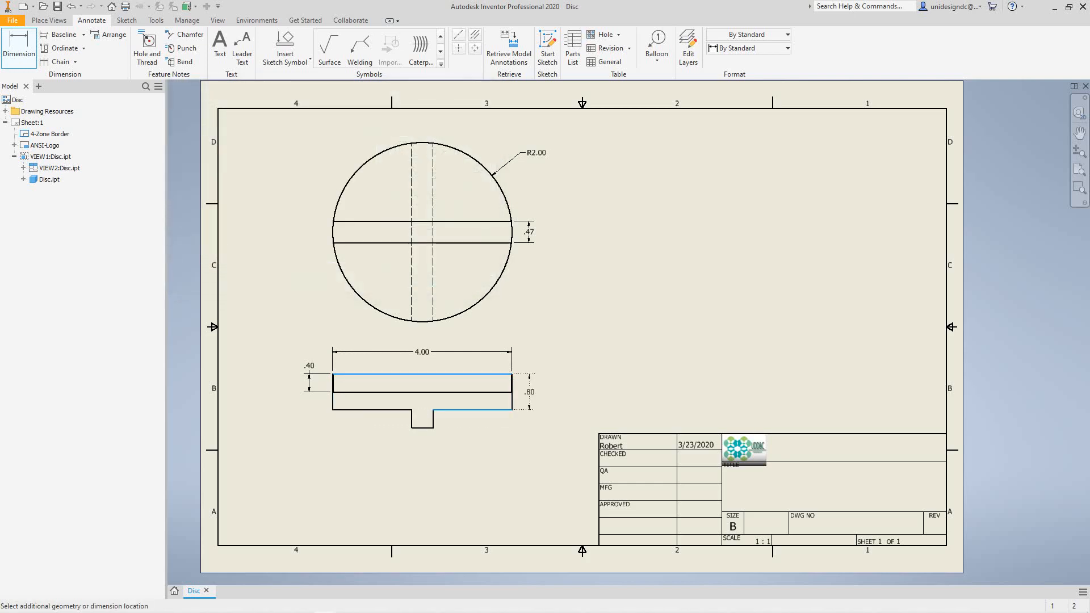
pyautogui.click(541, 392)
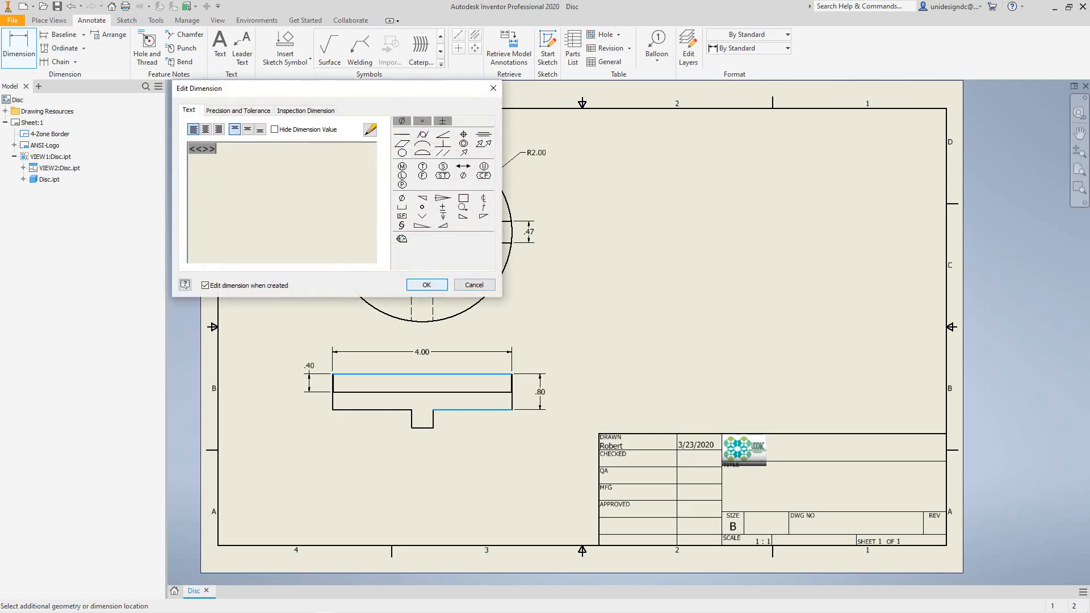
pyautogui.click(427, 285)
# Dimension the width of the bottom tongue in the projected view, placed below it with the text on the left, without editing the text
pyautogui.scroll(-3, 419, 421)
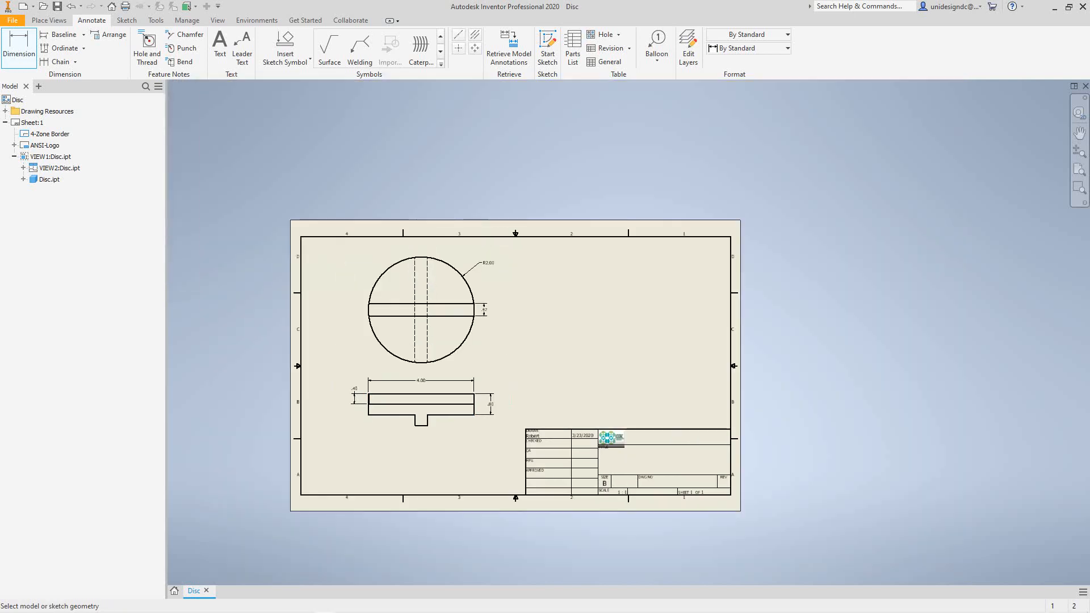
pyautogui.scroll(3, 421, 420)
pyautogui.click(410, 420)
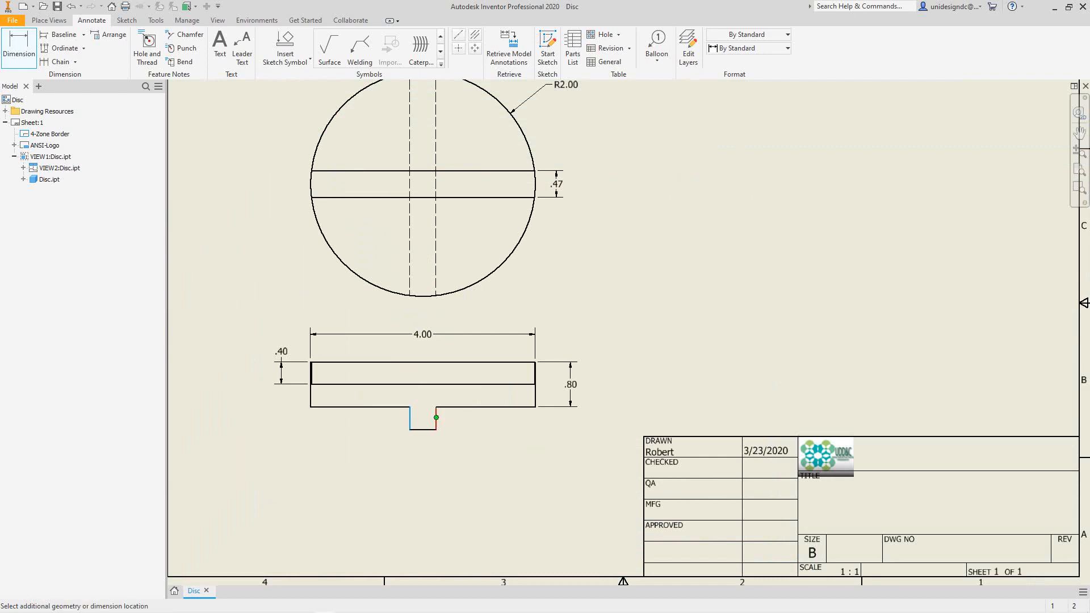
pyautogui.click(436, 418)
pyautogui.click(396, 453)
pyautogui.click(427, 285)
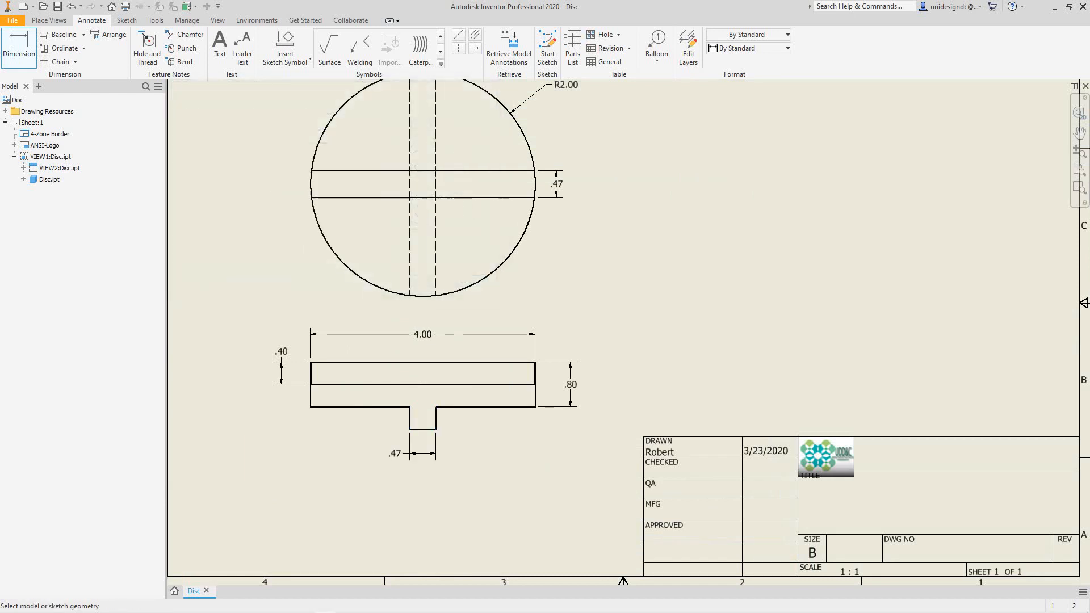
# Dimension the distances from the disc's left and right edges to the near sides of the tongue, placed below the projected view
pyautogui.click(310, 396)
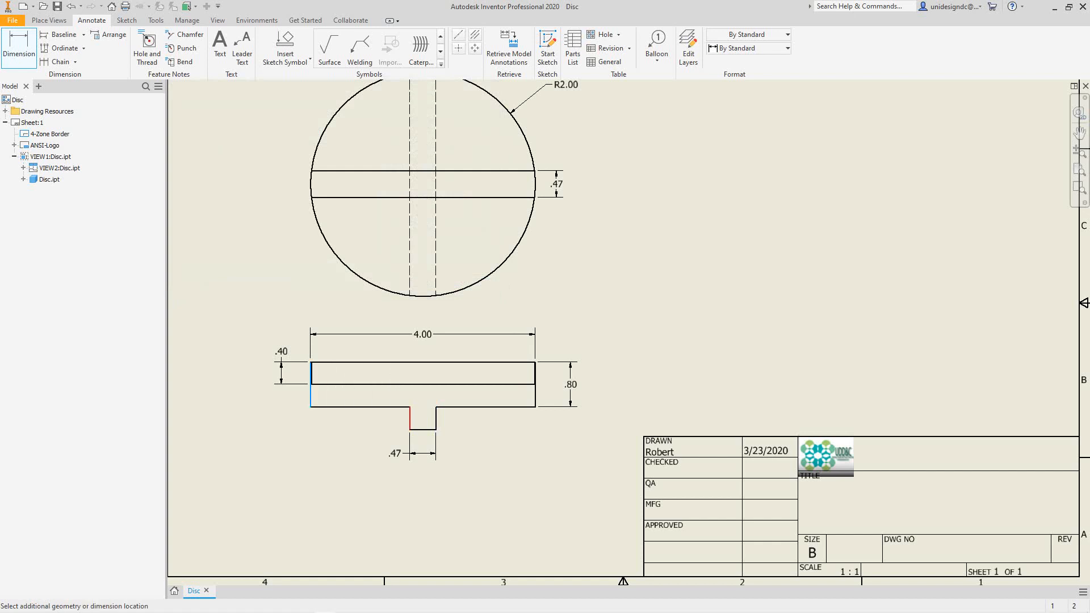
pyautogui.click(409, 417)
pyautogui.click(360, 424)
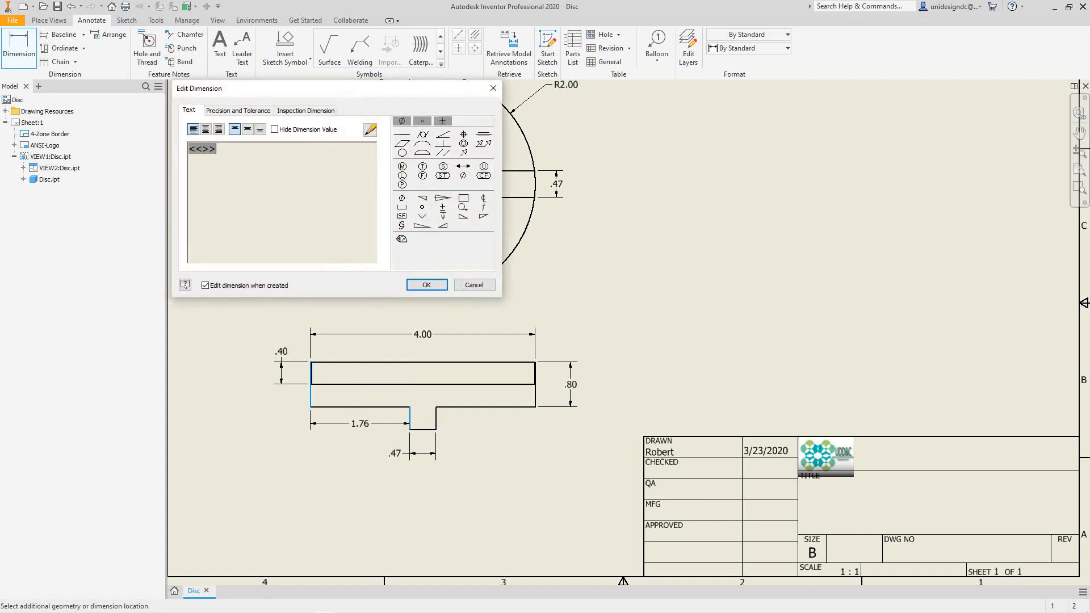
pyautogui.click(427, 285)
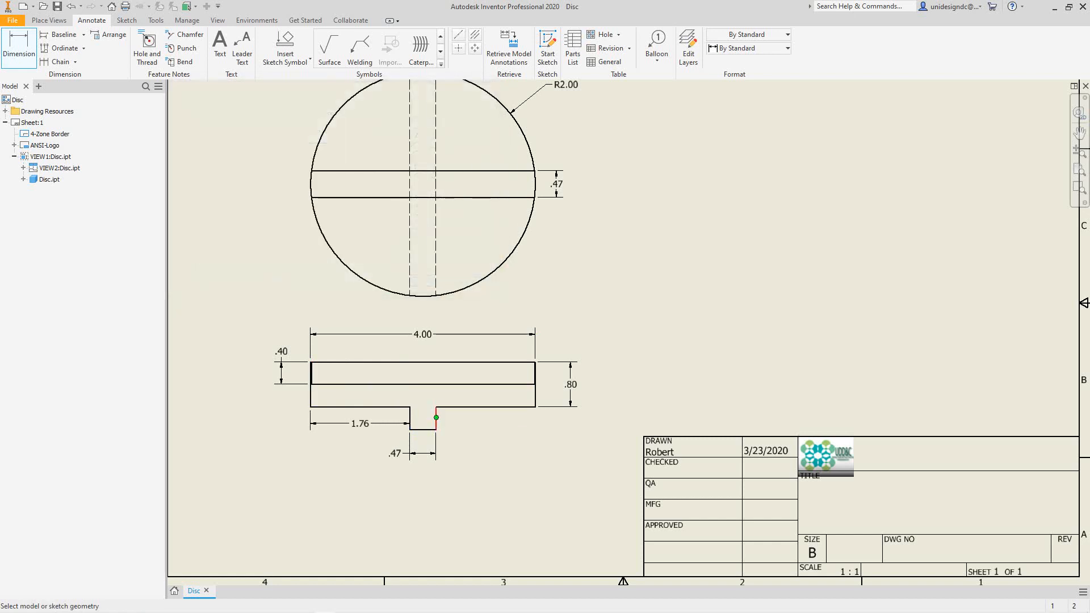
pyautogui.click(436, 417)
pyautogui.click(535, 398)
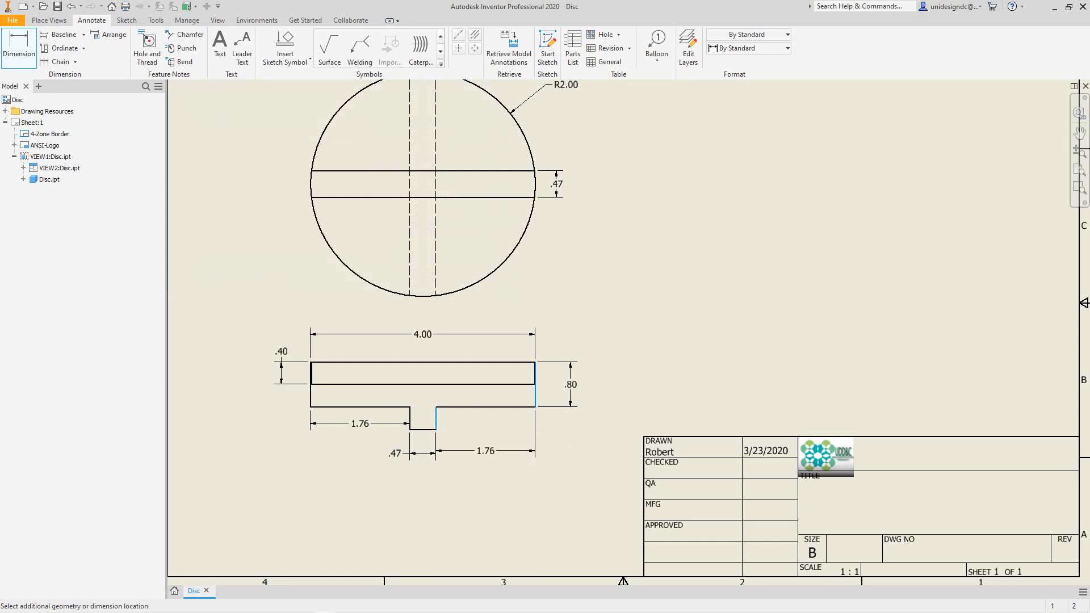
pyautogui.click(486, 451)
pyautogui.click(474, 285)
pyautogui.scroll(-5, 733, 324)
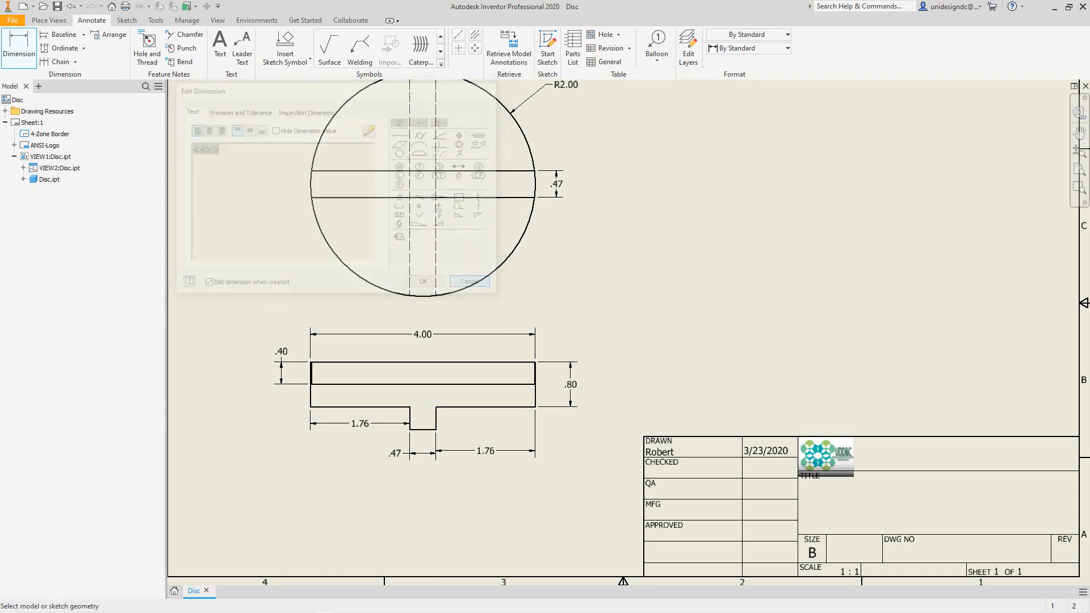
pyautogui.scroll(3, 772, 309)
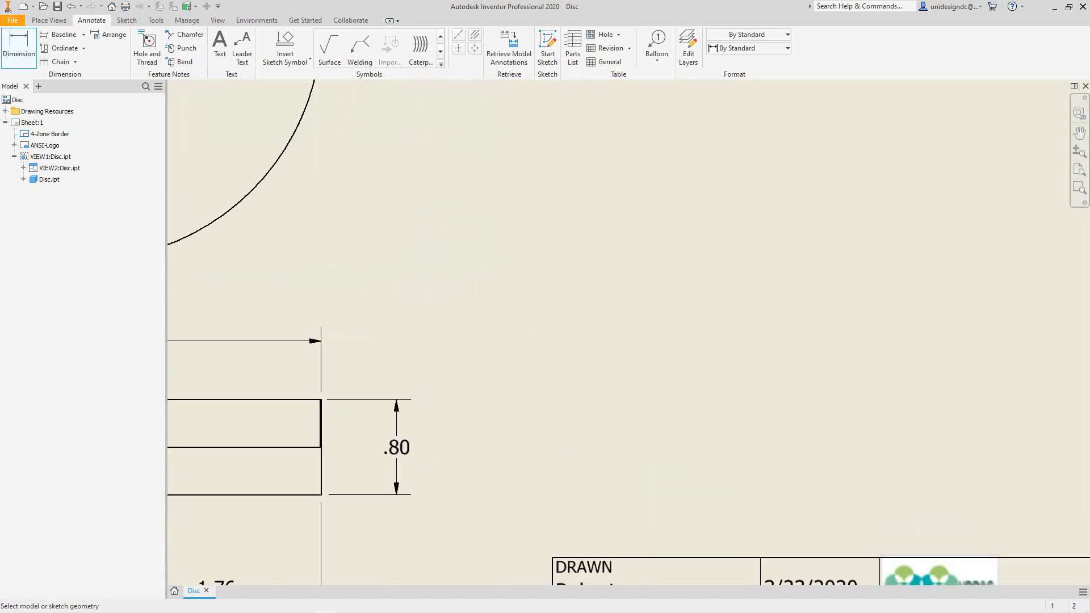
# Dimension the height from the slot floor to the body's lower edge, placed left of the projected view in line with the slot depth dimension
pyautogui.press('Home')
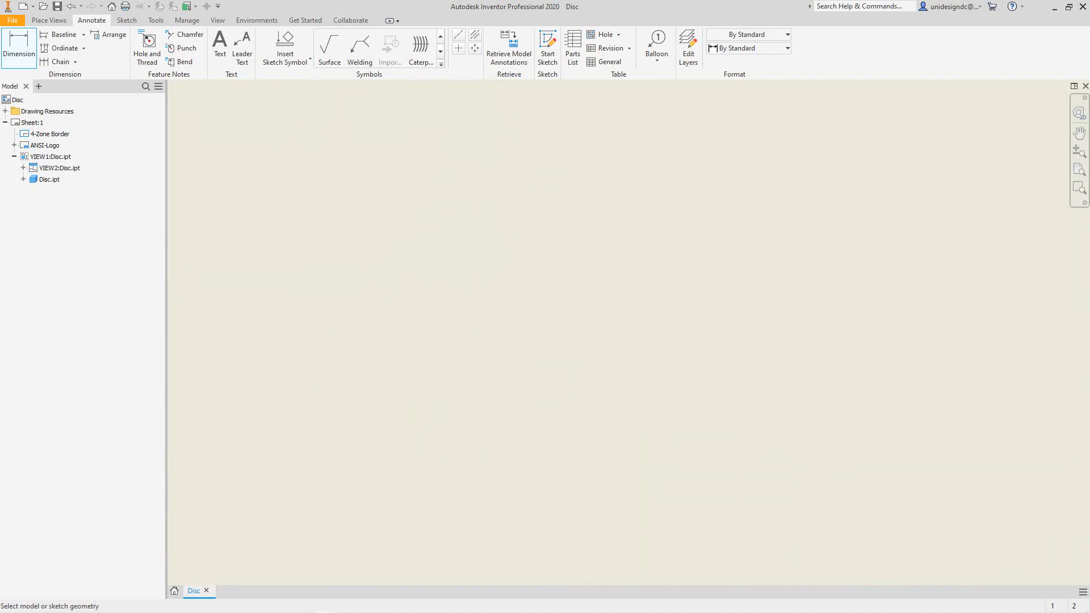
pyautogui.scroll(4, 434, 394)
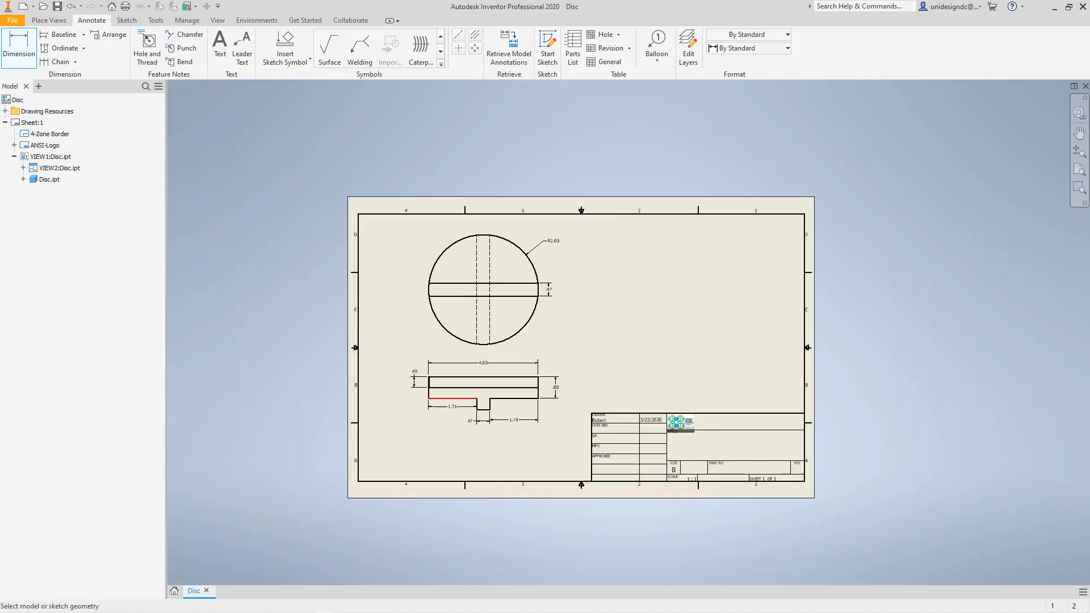
pyautogui.scroll(-5, 428, 392)
pyautogui.click(431, 377)
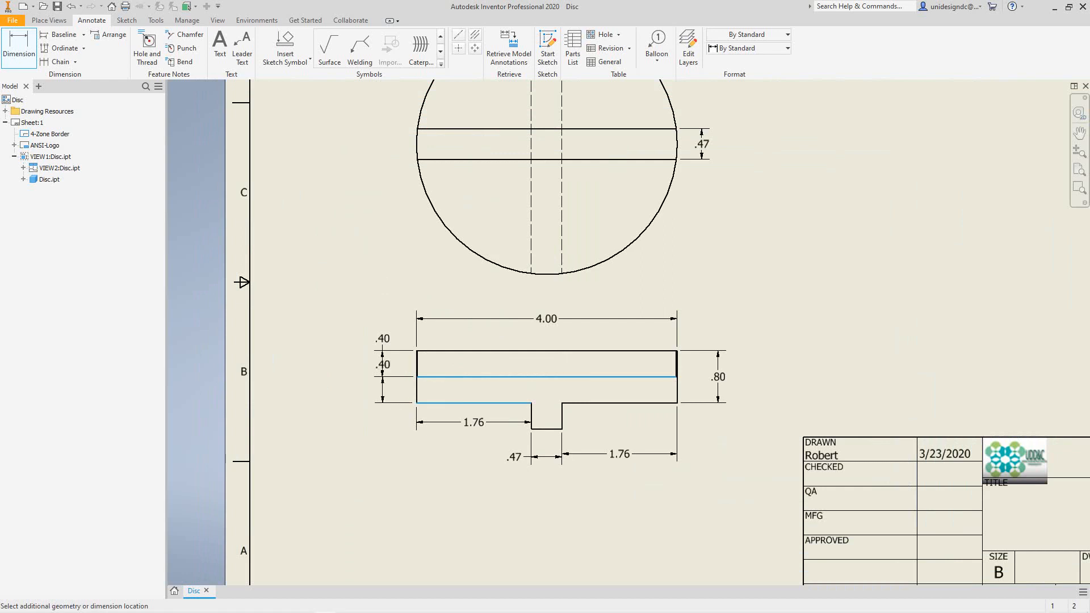
pyautogui.click(382, 366)
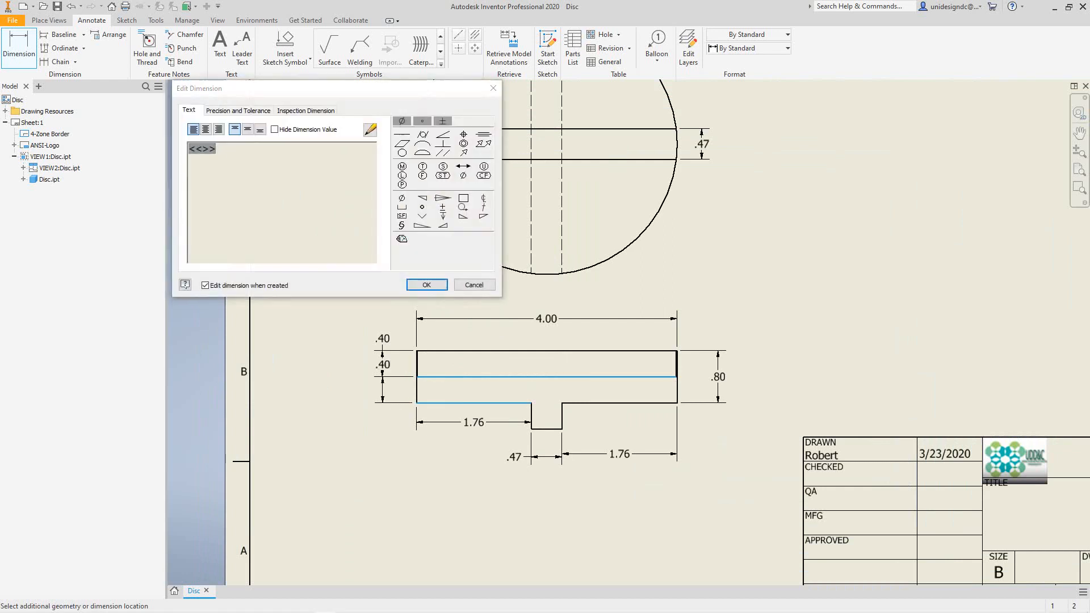
pyautogui.click(474, 285)
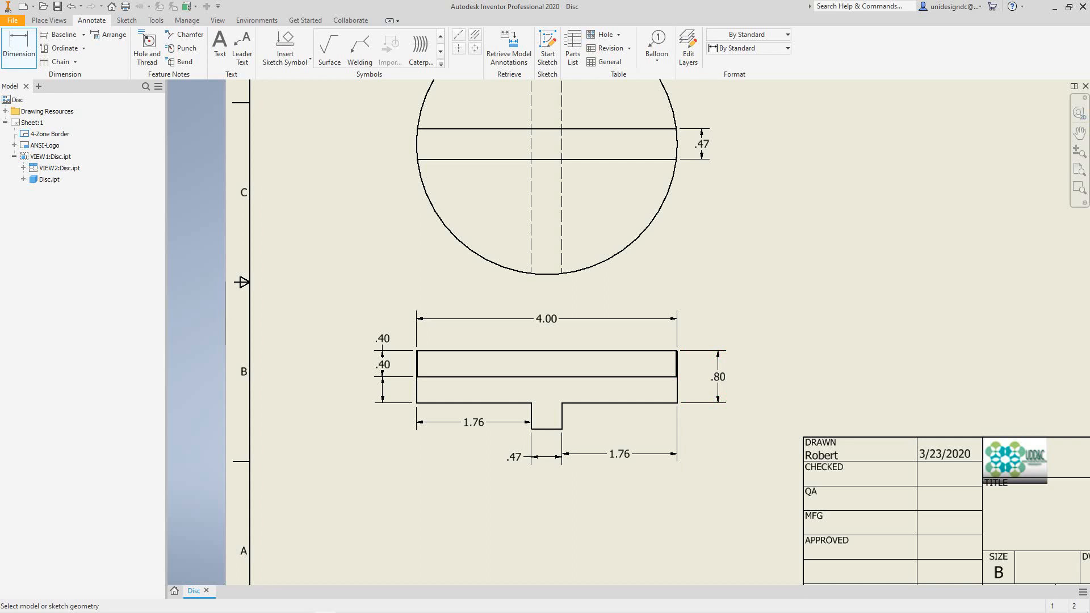
# Examine the dimensioned disc views and title block on the whole sheet, and end the Dimension command
pyautogui.scroll(-3, 528, 428)
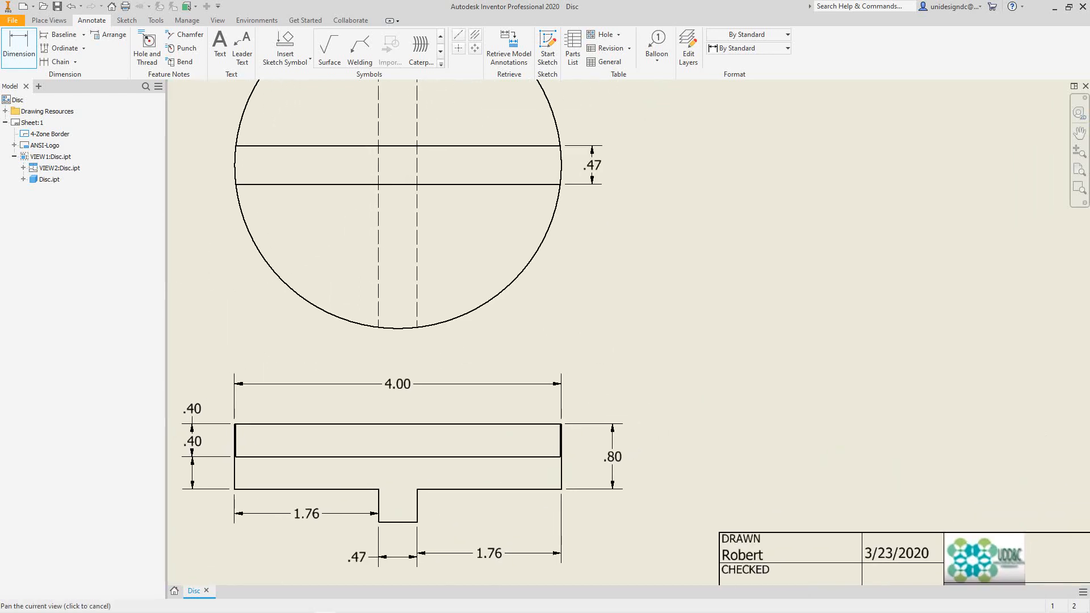
pyautogui.press('Home')
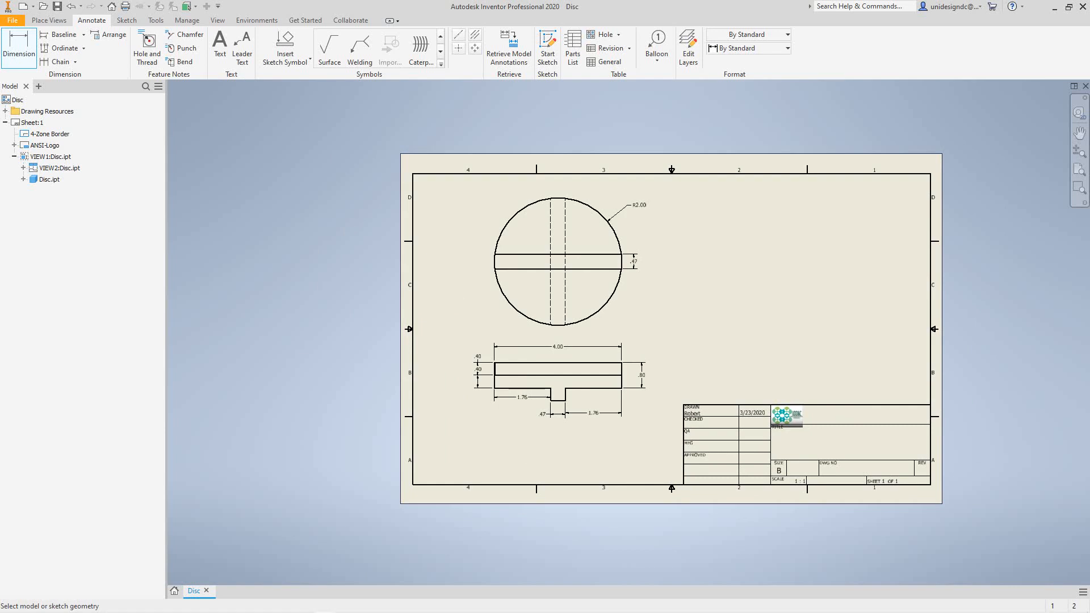
pyautogui.scroll(1, 736, 334)
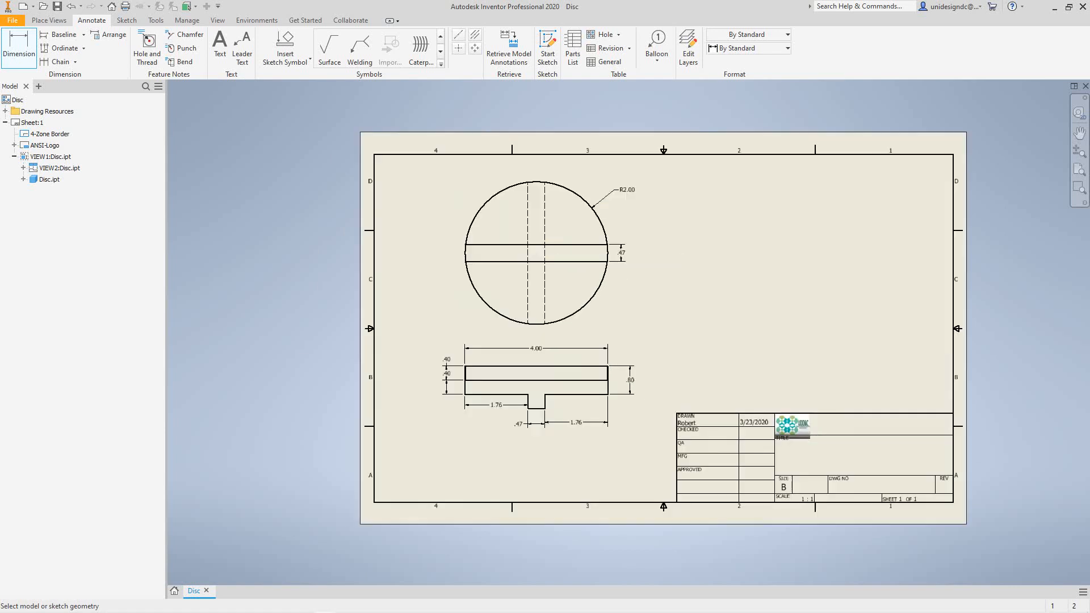
pyautogui.moveTo(736, 333); pyautogui.dragTo(701, 355, button='middle')
pyautogui.scroll(5, 713, 348)
pyautogui.scroll(-4, 713, 348)
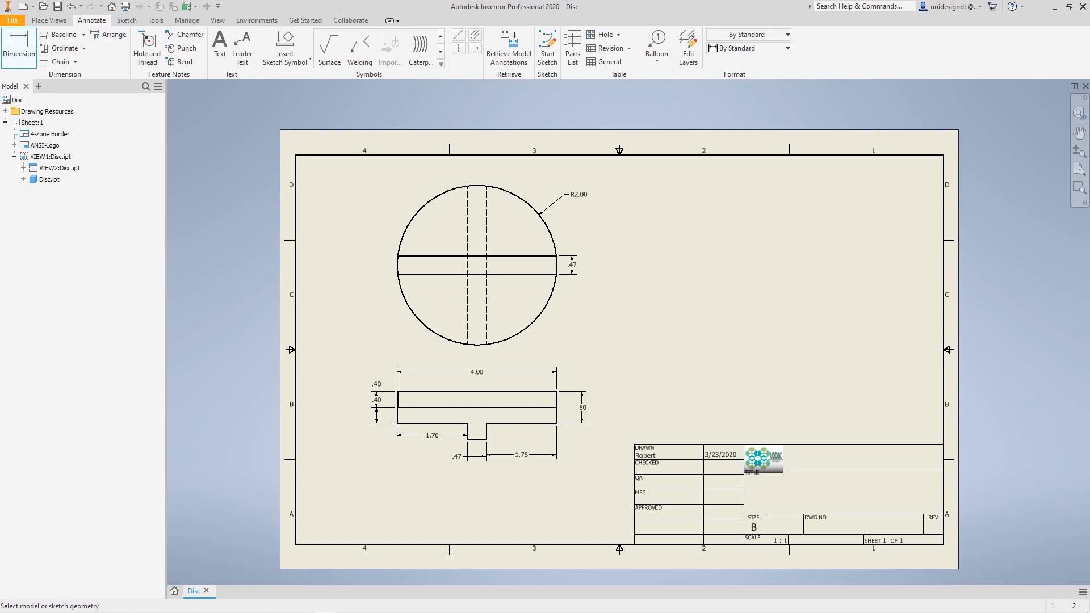
pyautogui.press('Escape')
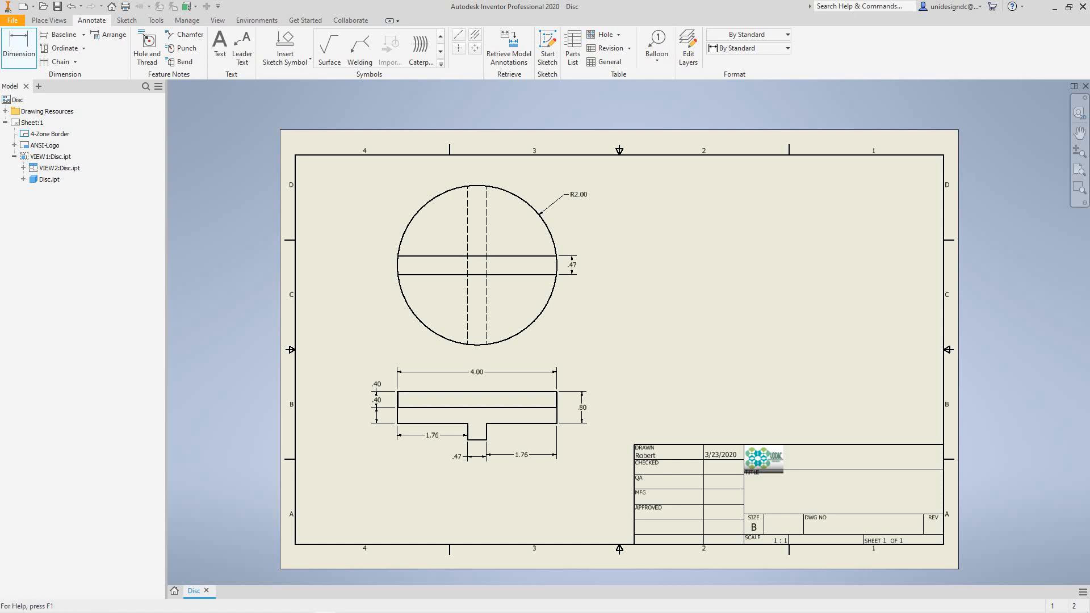